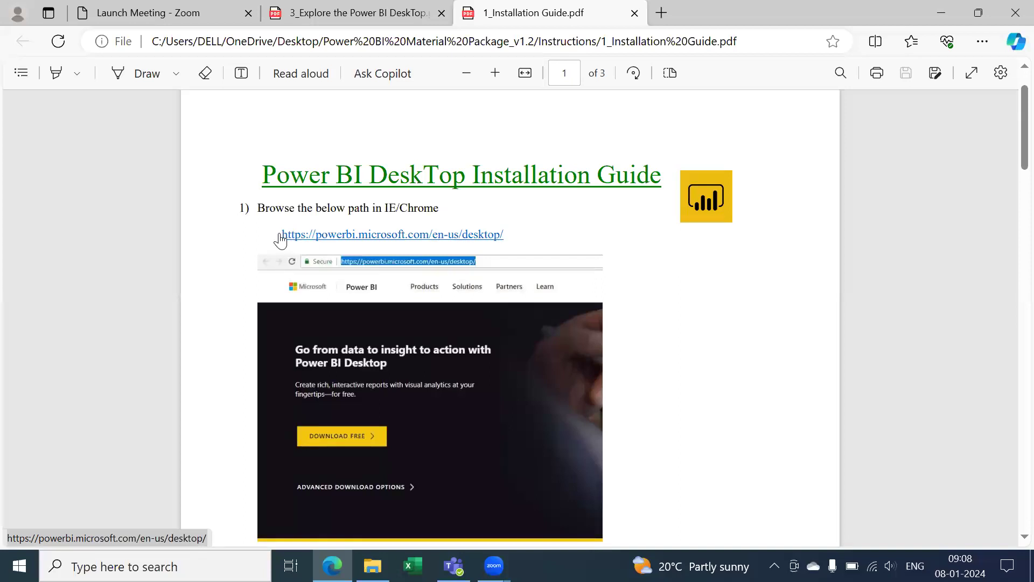
Step: Copy the Power BI Desktop download link from step 1 of the installation guide
{"action": "right_click", "coordinate": [478, 237]}
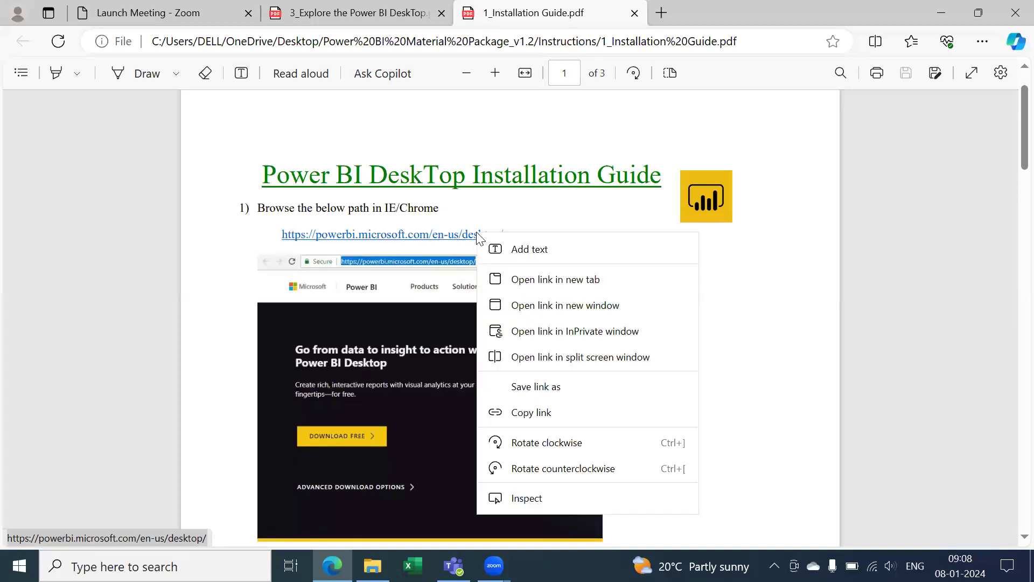
{"action": "left_click", "coordinate": [546, 416]}
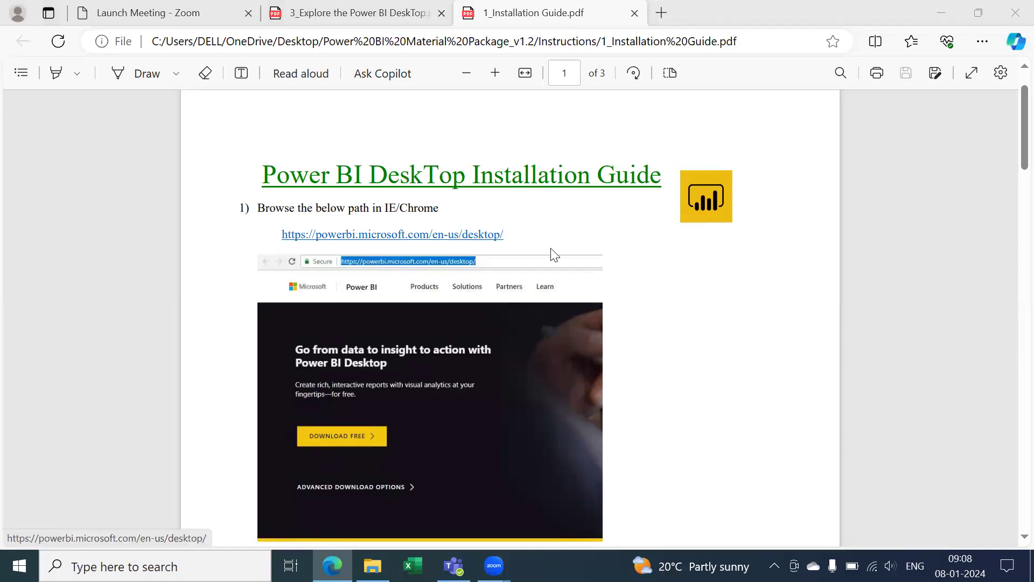
{"action": "left_click", "coordinate": [693, 303]}
Step: Read through the remaining installation steps in the guide, from the downloaded installer to the desktop shortcut
{"action": "scroll", "coordinate": [694, 303], "scroll_direction": "down", "scroll_amount": 5}
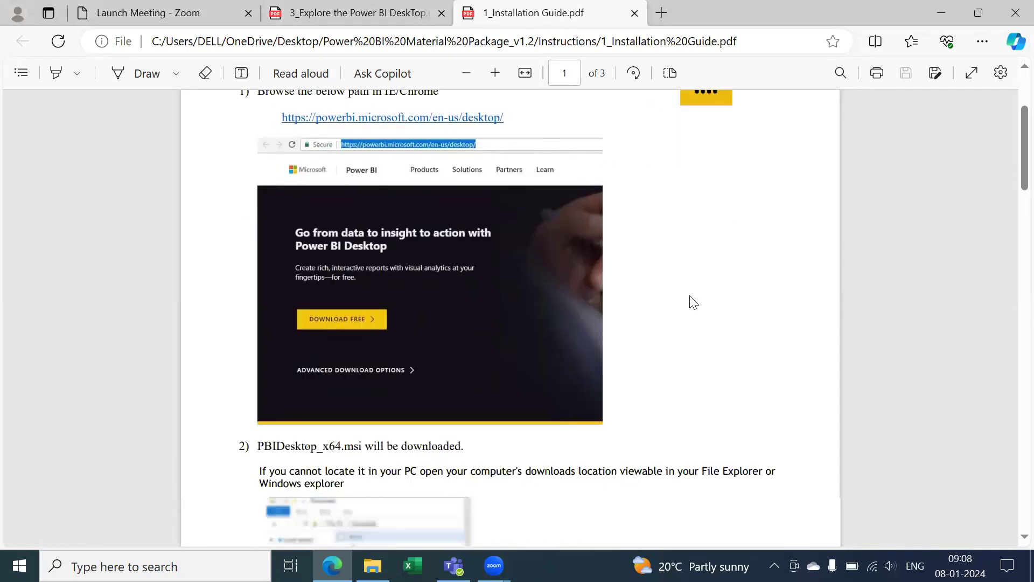
{"action": "scroll", "coordinate": [694, 302], "scroll_direction": "down", "scroll_amount": 2}
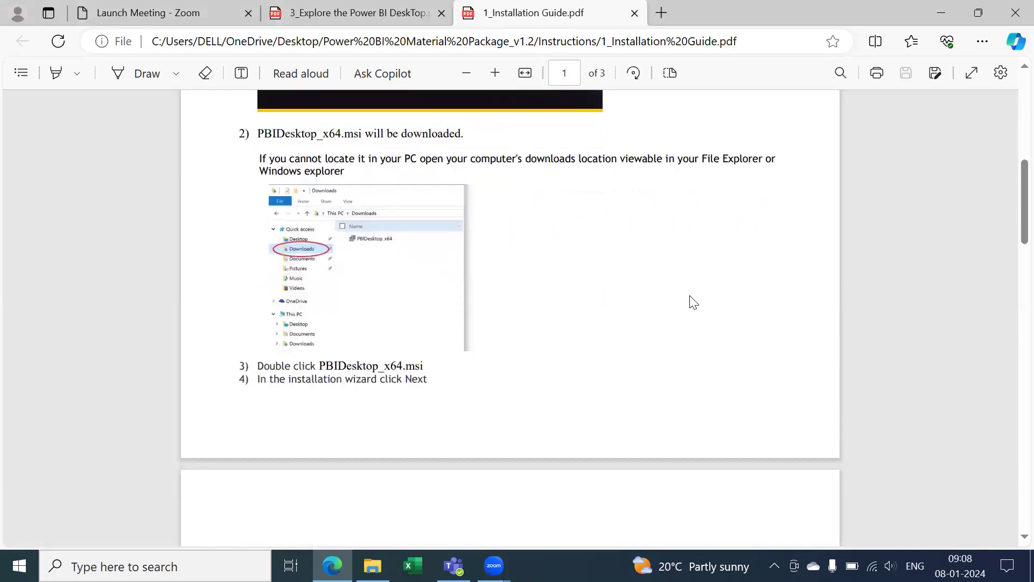
{"action": "scroll", "coordinate": [694, 303], "scroll_direction": "down", "scroll_amount": 9}
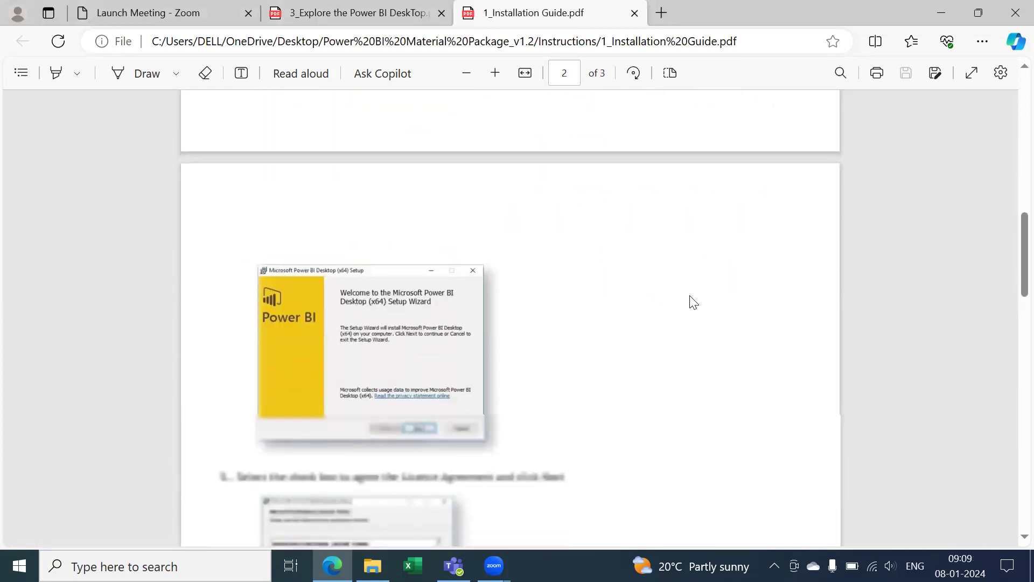
{"action": "scroll", "coordinate": [694, 303], "scroll_direction": "down", "scroll_amount": 10}
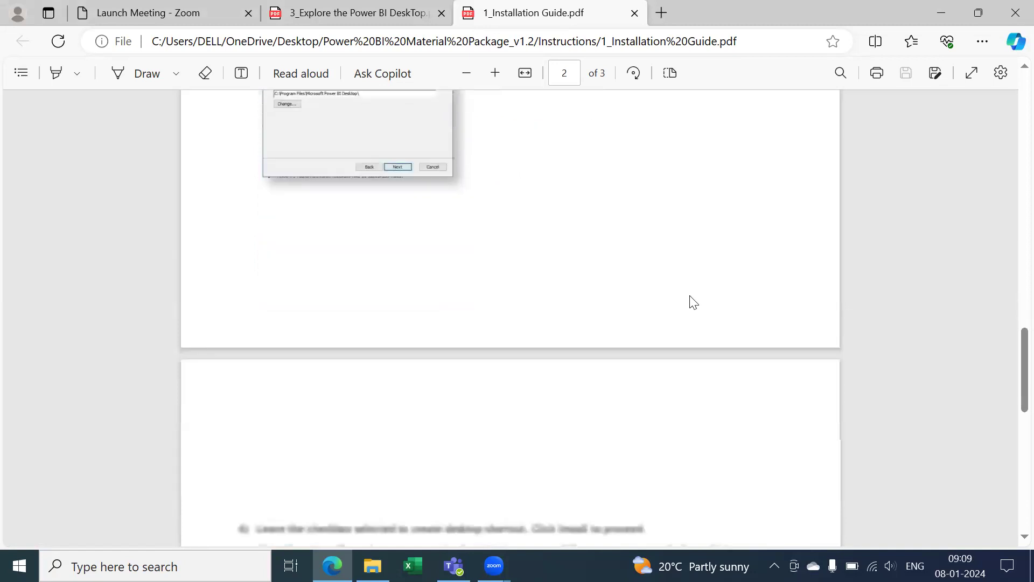
{"action": "scroll", "coordinate": [694, 303], "scroll_direction": "down", "scroll_amount": 10}
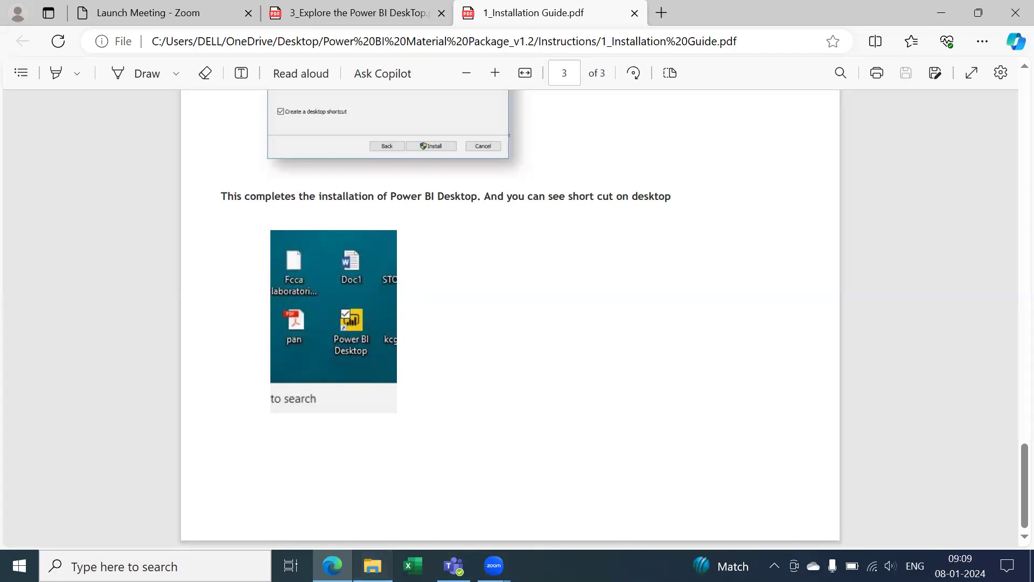
Step: Open 2_Power BI Sign Up - Documentation from the Instructions folder, review its registration steps and close it
{"action": "left_click", "coordinate": [372, 566]}
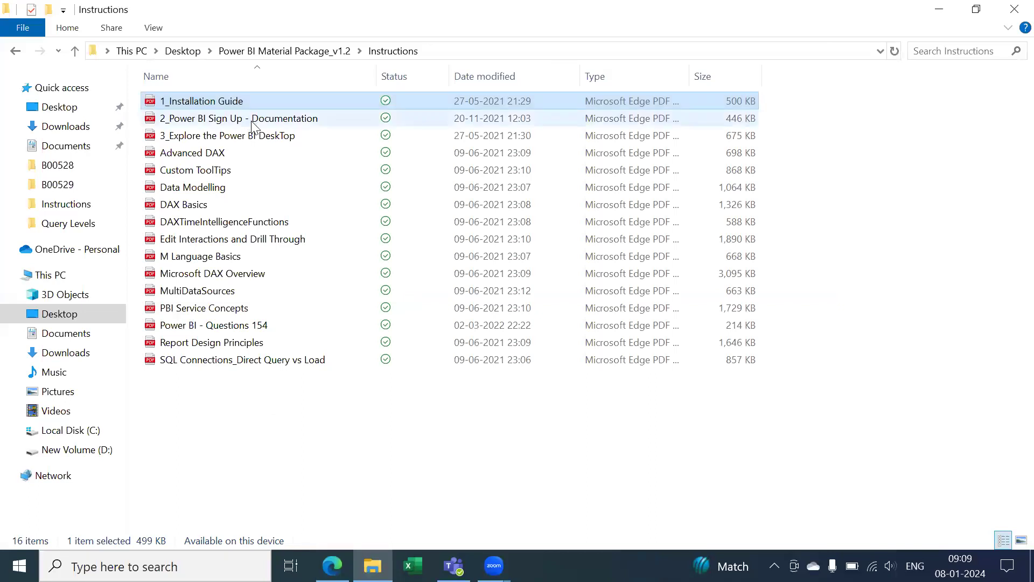
{"action": "left_click", "coordinate": [253, 126]}
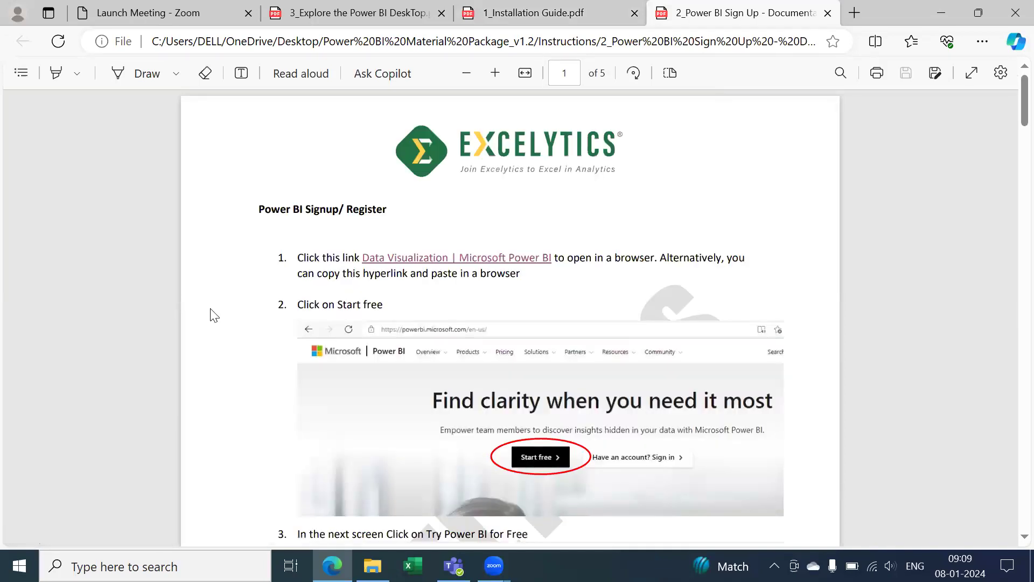
{"action": "scroll", "coordinate": [214, 316], "scroll_direction": "down", "scroll_amount": 6}
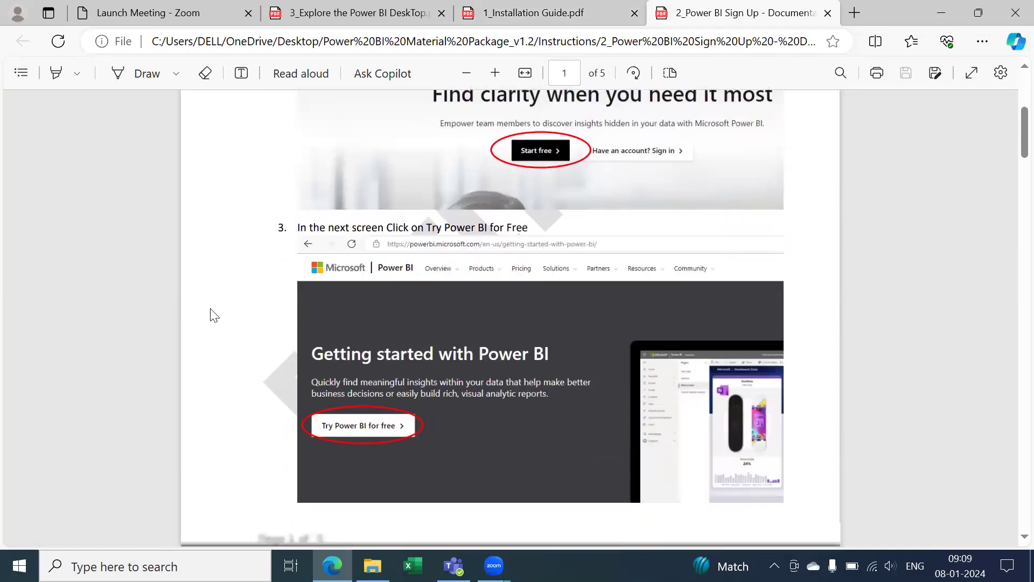
{"action": "scroll", "coordinate": [214, 316], "scroll_direction": "down", "scroll_amount": 8}
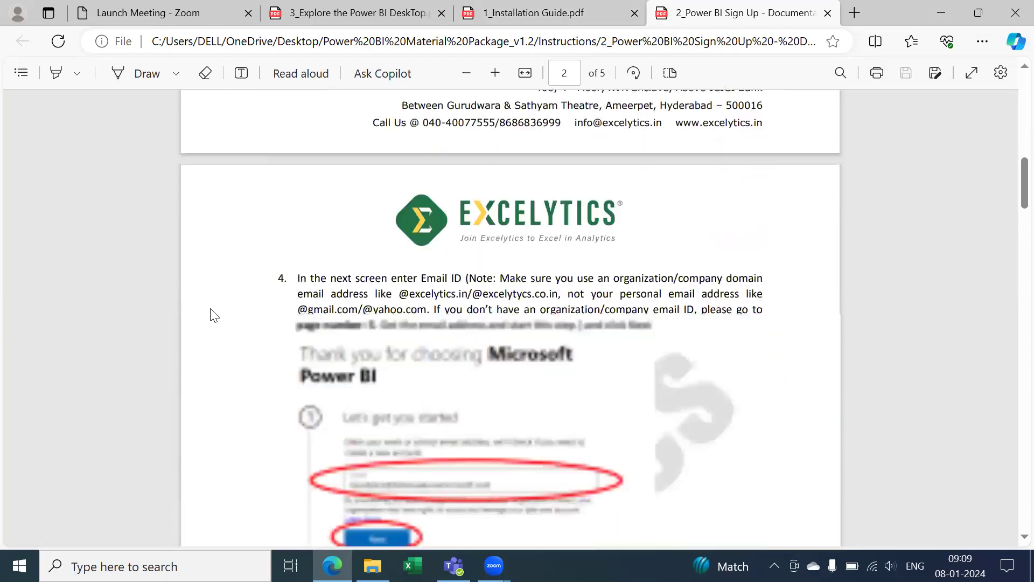
{"action": "scroll", "coordinate": [213, 315], "scroll_direction": "down", "scroll_amount": 8}
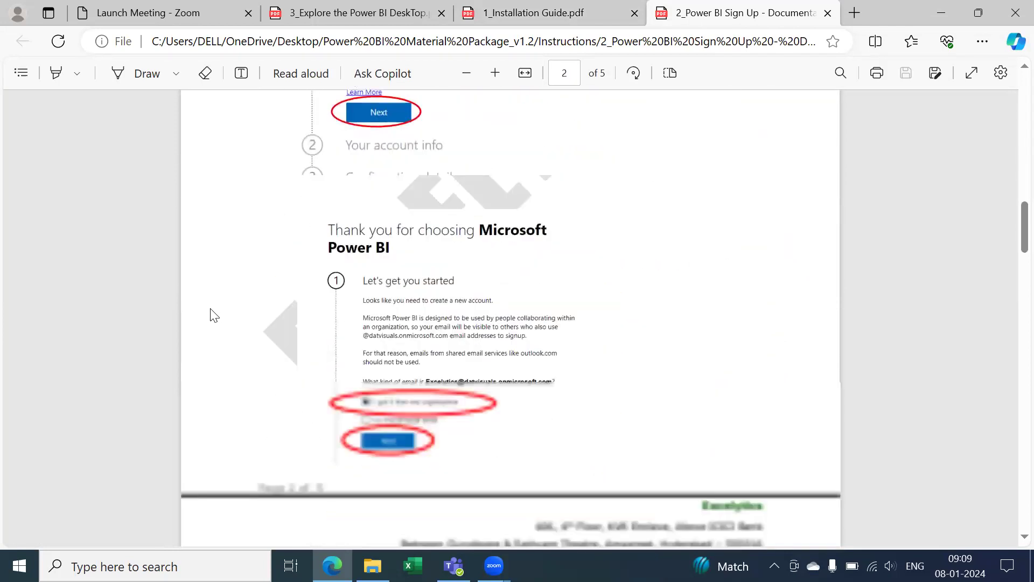
{"action": "scroll", "coordinate": [214, 315], "scroll_direction": "down", "scroll_amount": 8}
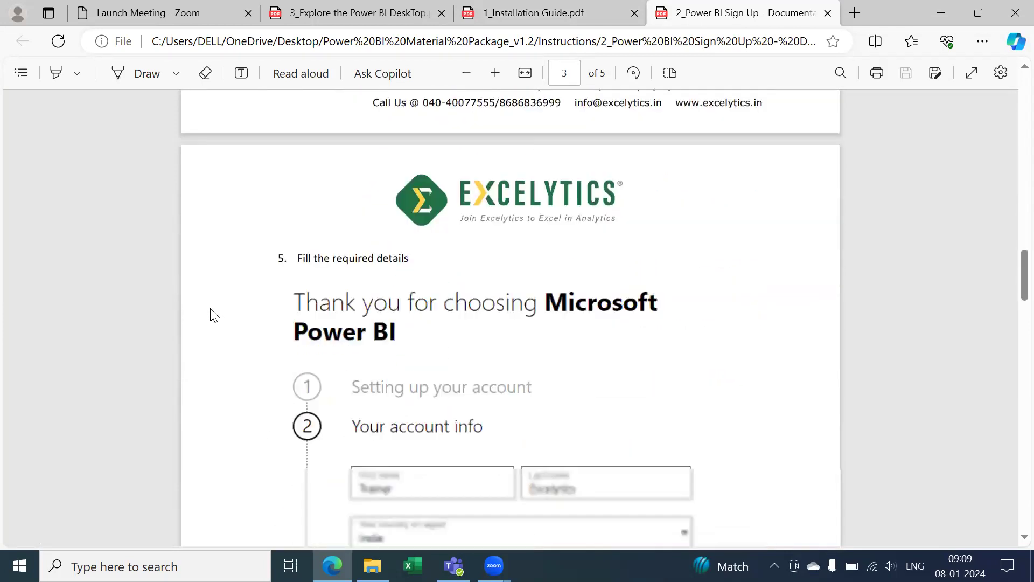
{"action": "scroll", "coordinate": [214, 315], "scroll_direction": "down", "scroll_amount": 8}
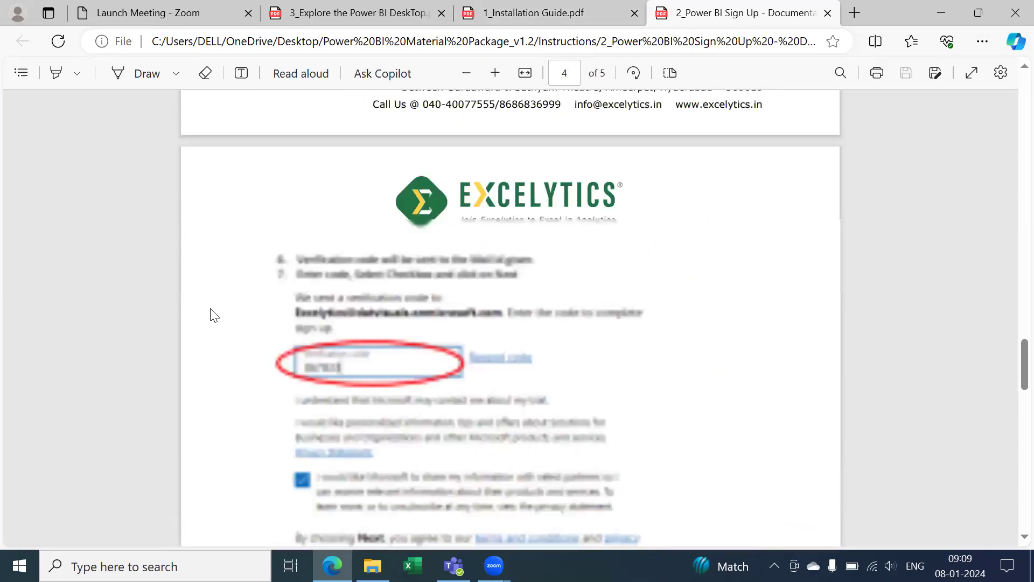
{"action": "scroll", "coordinate": [214, 315], "scroll_direction": "down", "scroll_amount": 8}
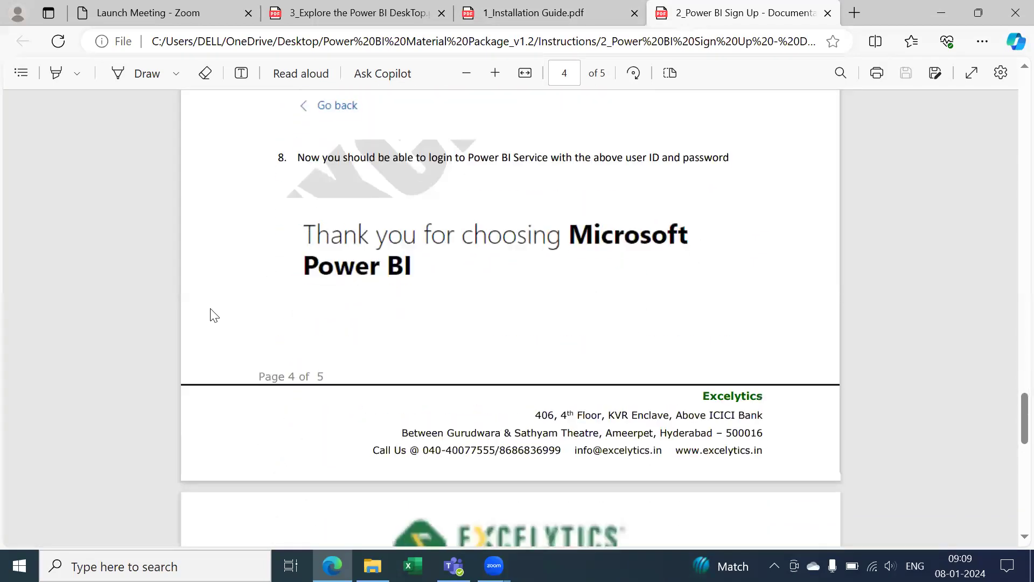
{"action": "left_click", "coordinate": [828, 13]}
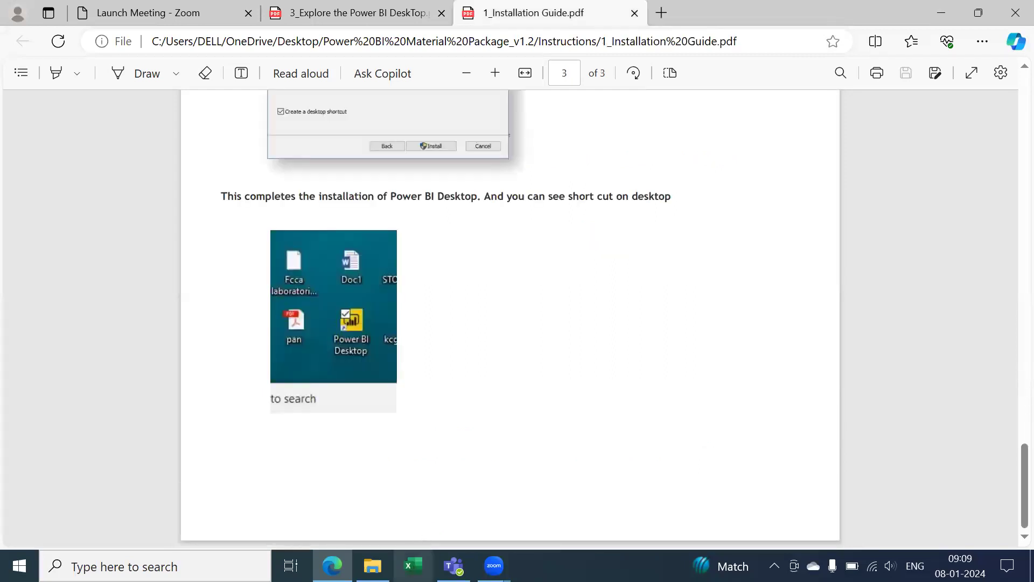
Step: Locate 3_Explore the Power BI DeskTop in the Instructions folder and bring up its already open copy in the browser
{"action": "left_click", "coordinate": [372, 566]}
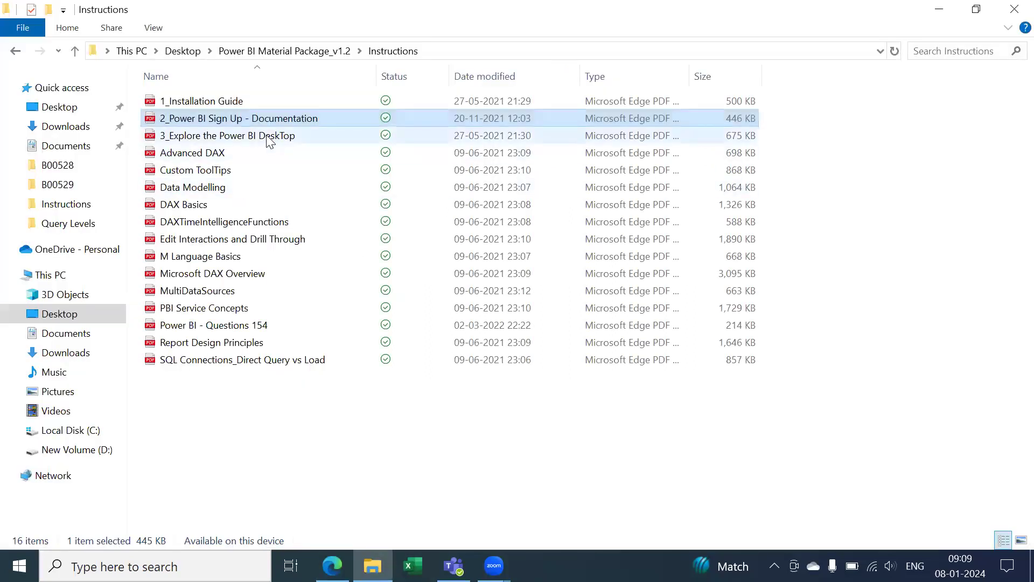
{"action": "left_click", "coordinate": [268, 138]}
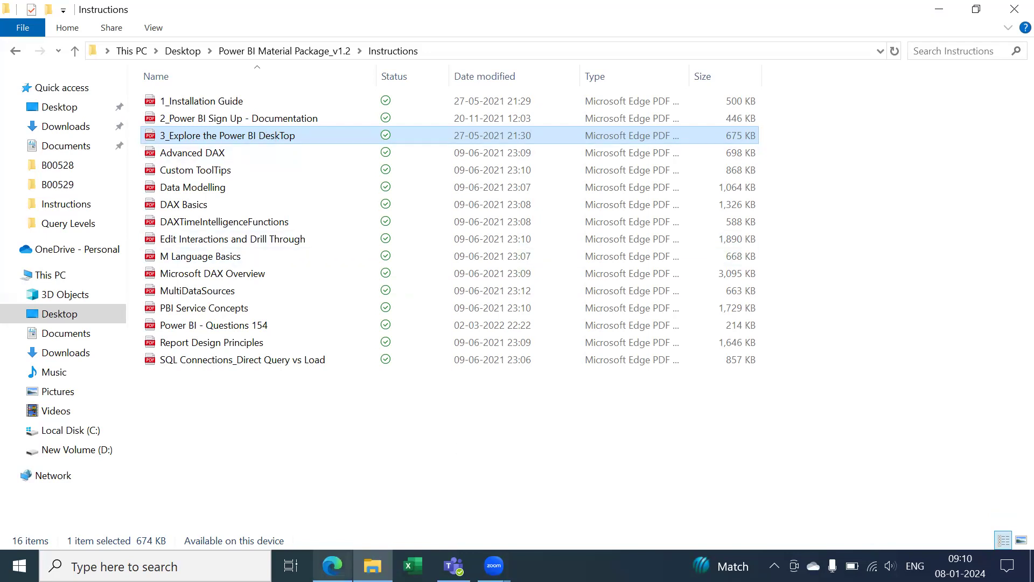
{"action": "left_click", "coordinate": [332, 565]}
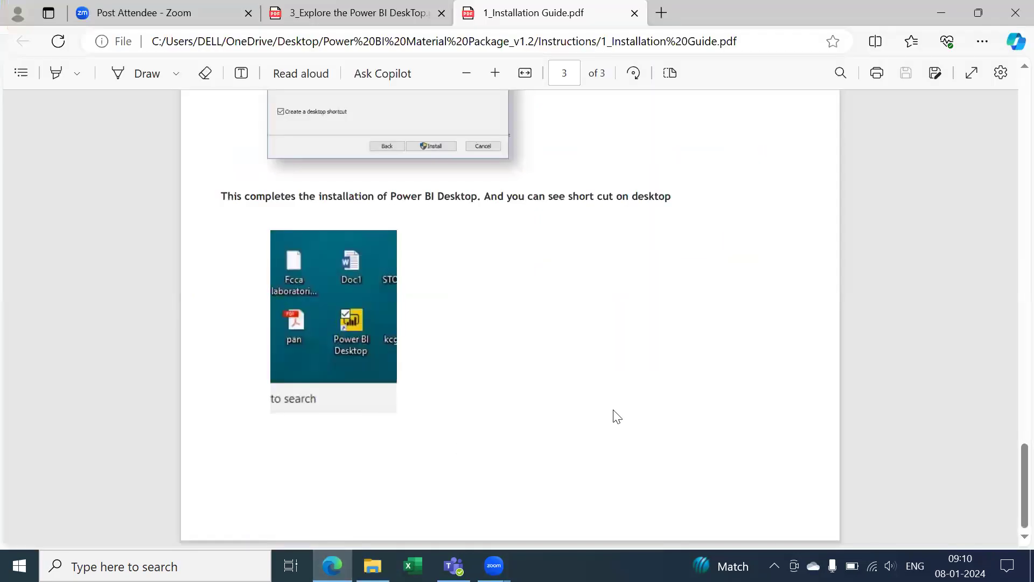
{"action": "key", "text": "ctrl+shift+Tab"}
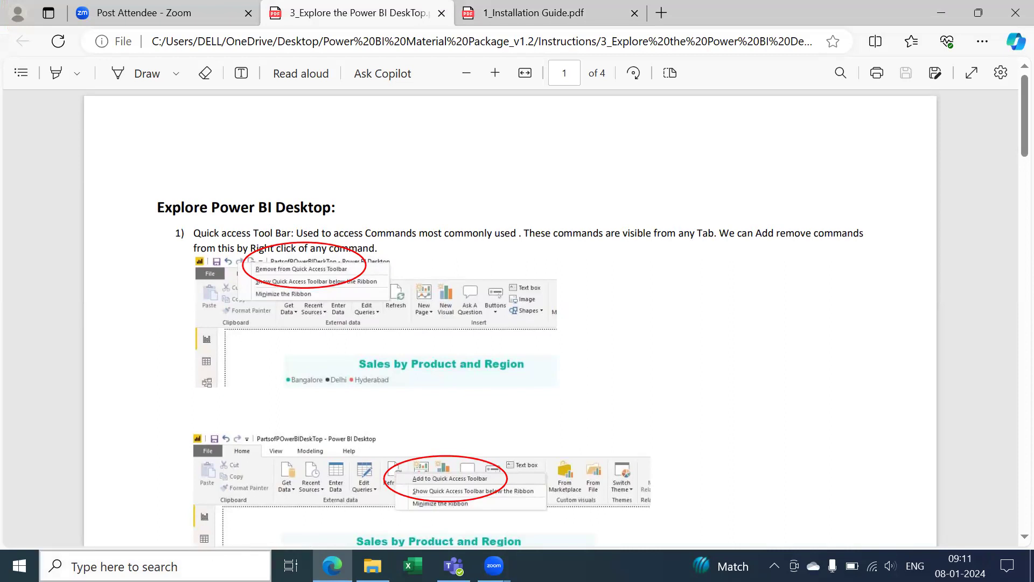
Step: Find and launch Power BI Desktop, and dismiss its start screen to reach the blank report
{"action": "left_click", "coordinate": [156, 566]}
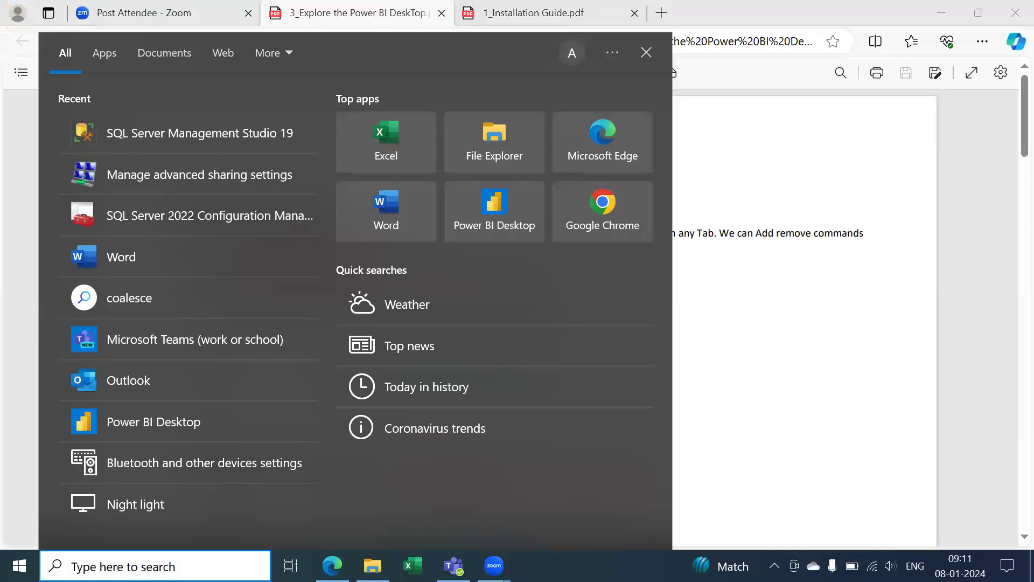
{"action": "type", "text": "power b"}
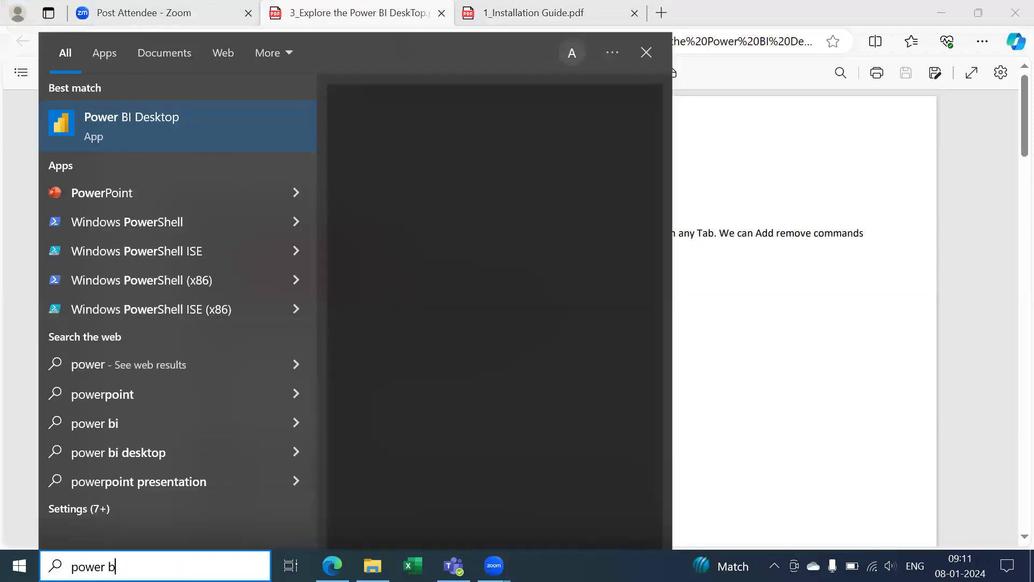
{"action": "type", "text": "i"}
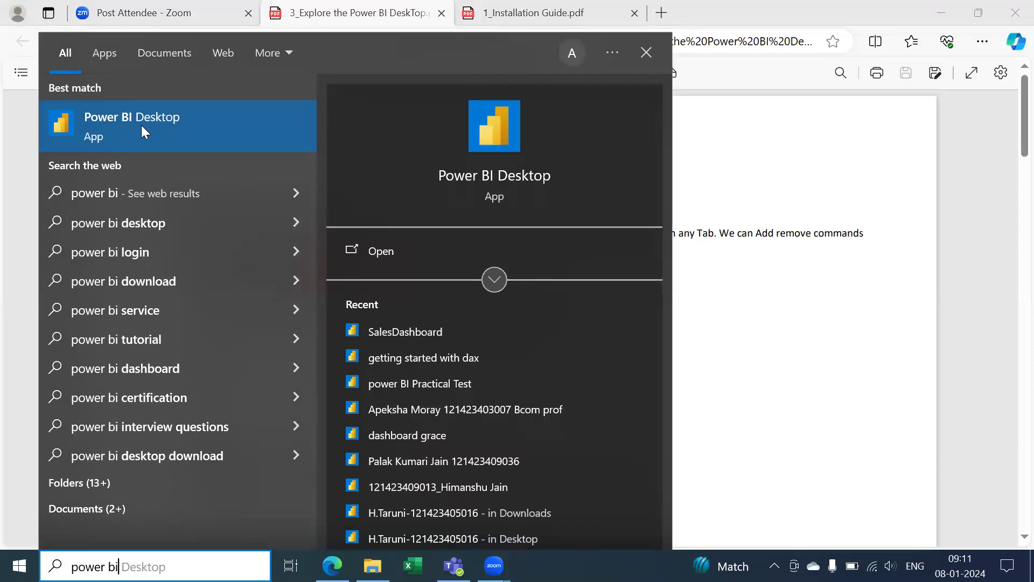
{"action": "left_click", "coordinate": [141, 125]}
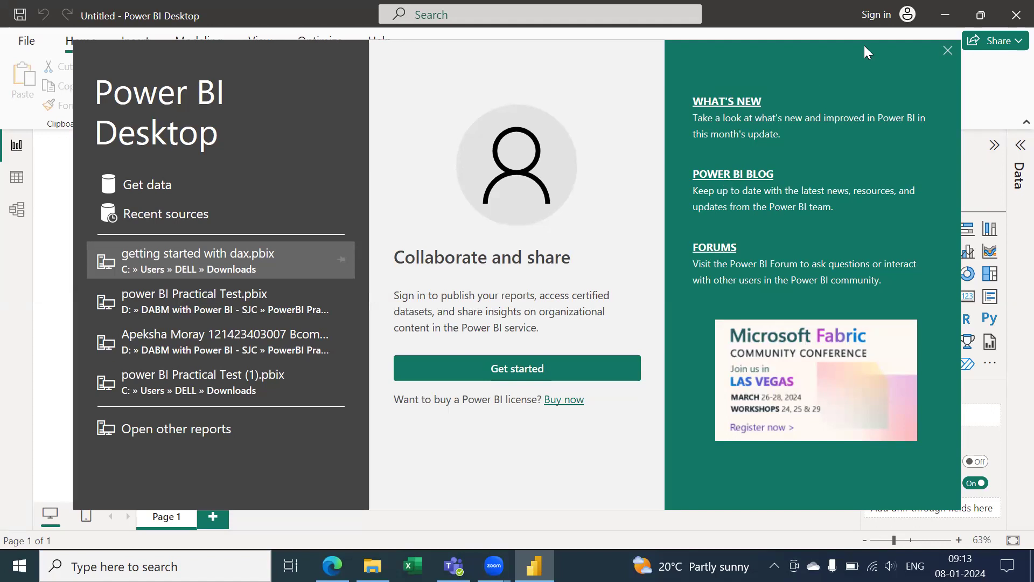
{"action": "left_click", "coordinate": [948, 51]}
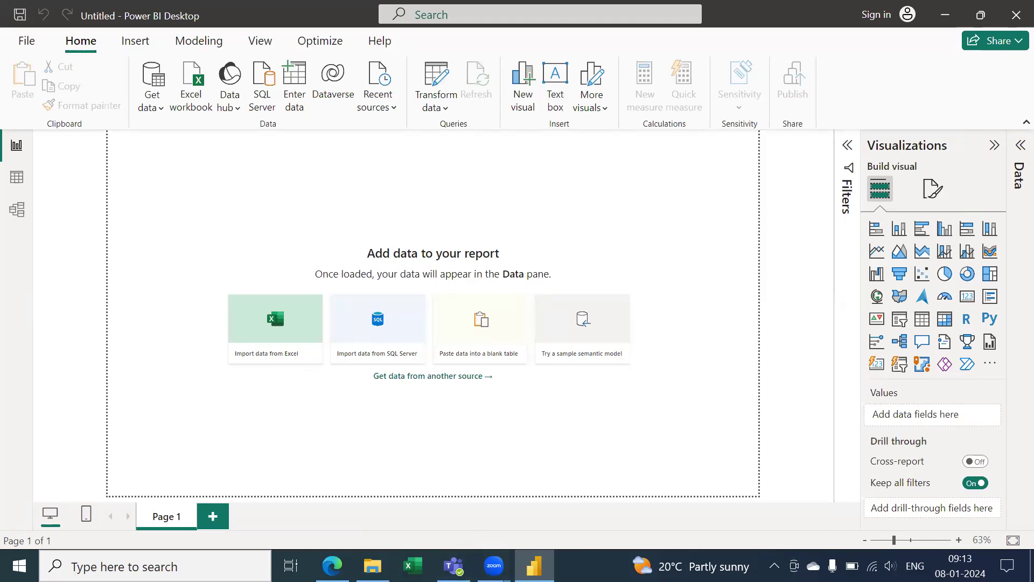
Step: Compare the guide's Quick Access Toolbar description with the toolbar in Power BI Desktop
{"action": "left_click", "coordinate": [332, 566]}
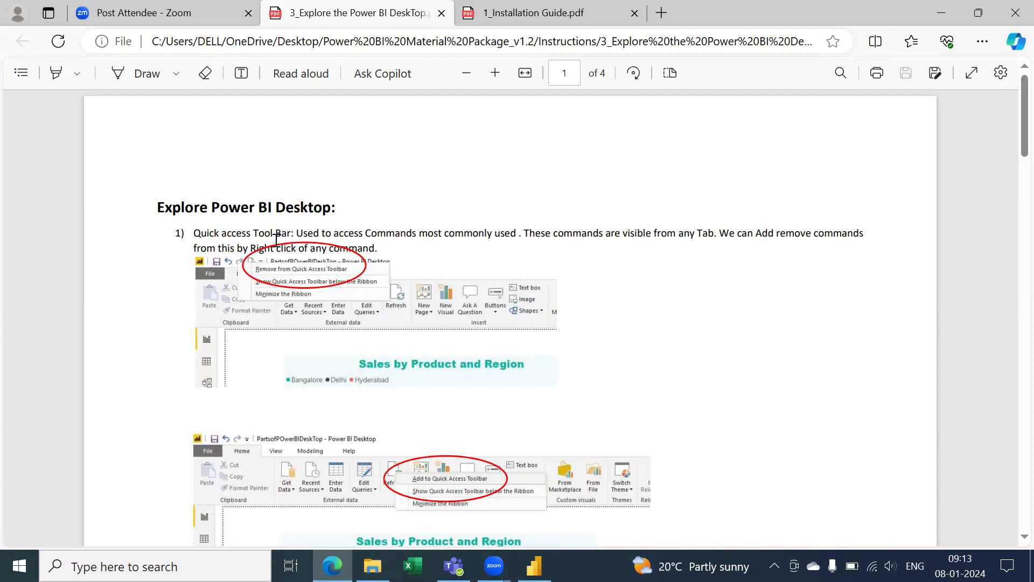
{"action": "key", "text": "alt+Tab"}
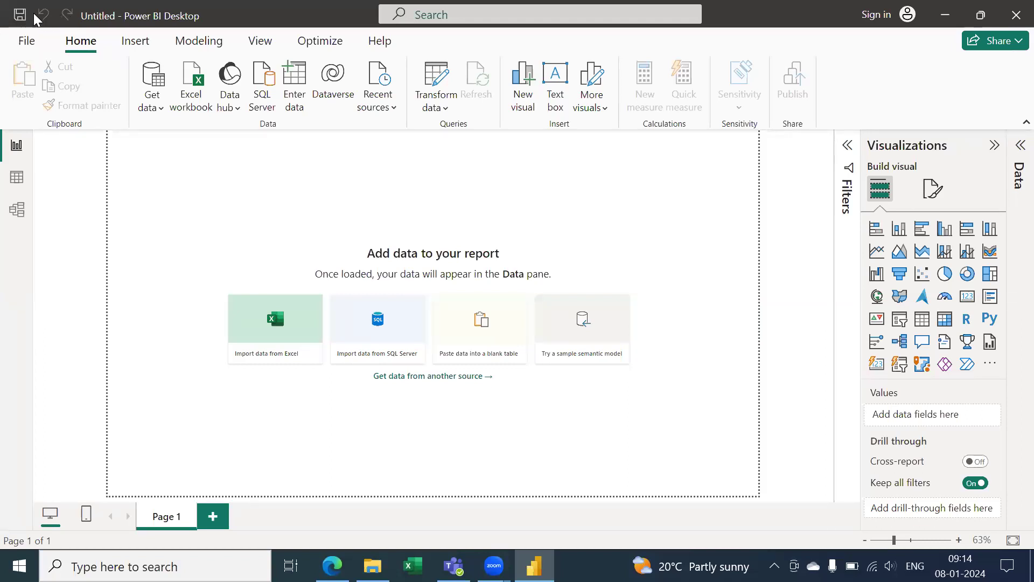
{"action": "key", "text": "alt+Tab"}
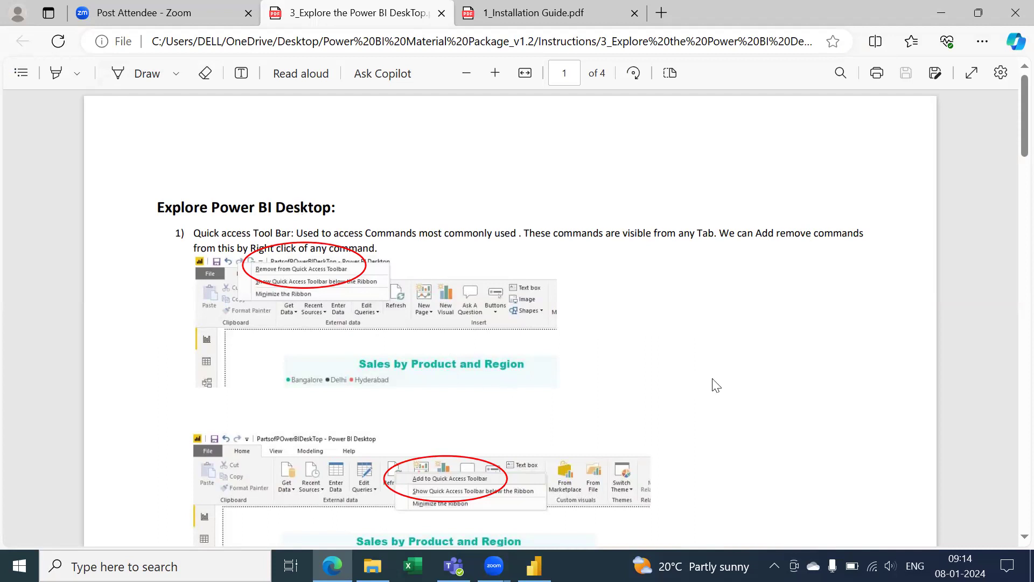
Step: Read the guide's Title and Menus sections on page 2 and compare them with the Power BI Desktop window
{"action": "scroll", "coordinate": [716, 384], "scroll_direction": "down", "scroll_amount": 3}
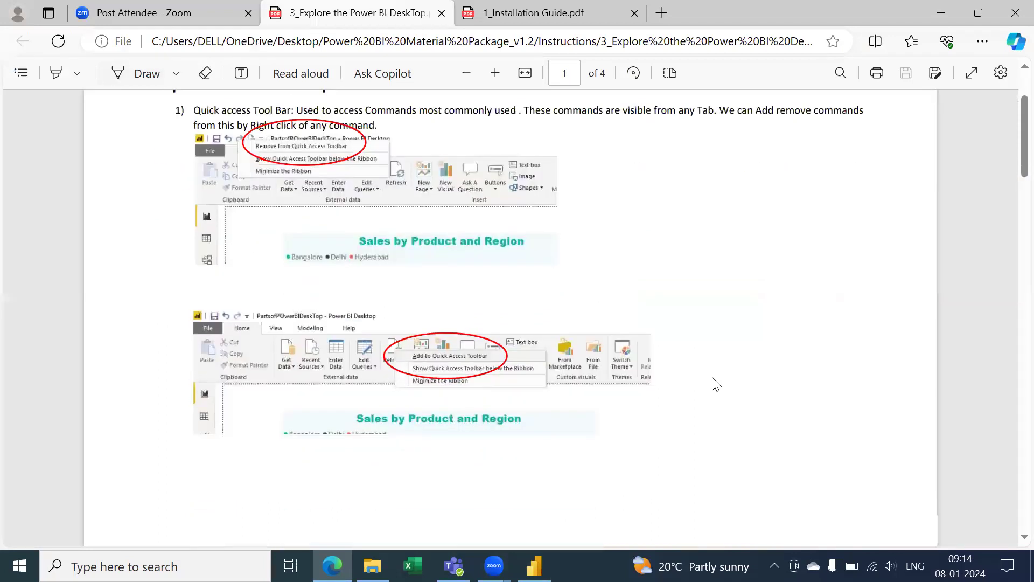
{"action": "scroll", "coordinate": [715, 384], "scroll_direction": "down", "scroll_amount": 2}
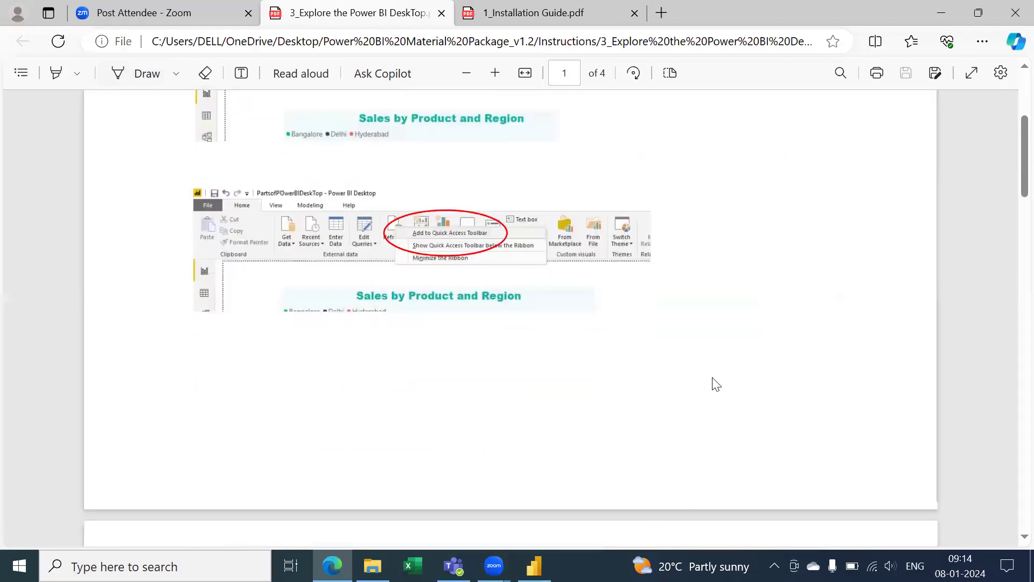
{"action": "scroll", "coordinate": [715, 384], "scroll_direction": "down", "scroll_amount": 9}
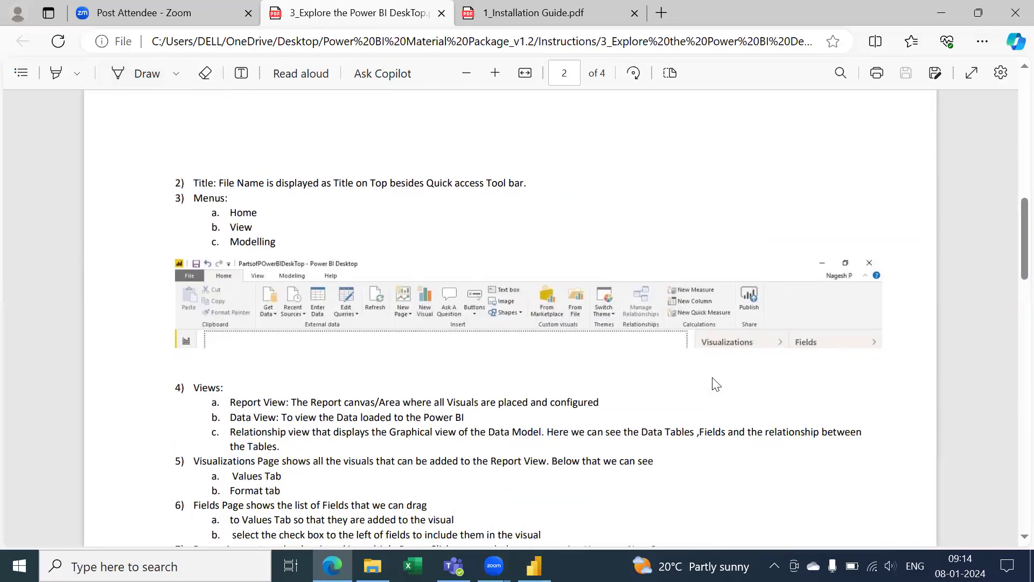
{"action": "scroll", "coordinate": [715, 384], "scroll_direction": "down", "scroll_amount": 1}
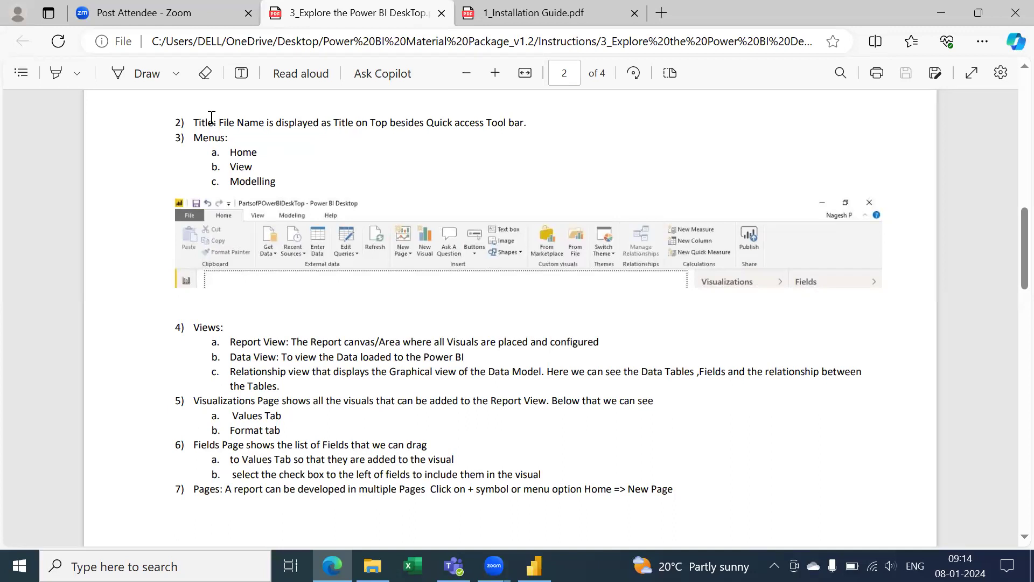
{"action": "key", "text": "alt+Tab"}
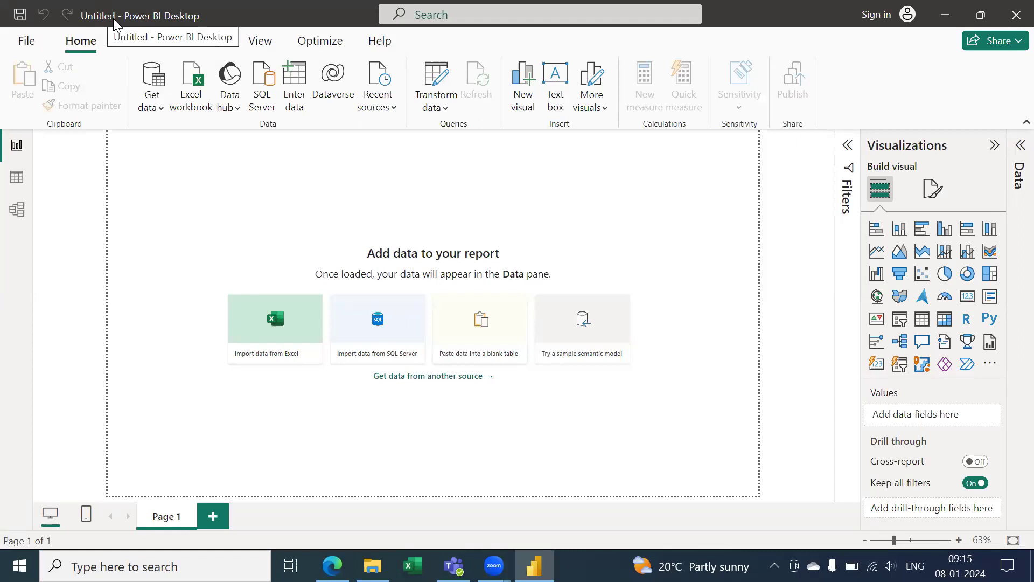
{"action": "key", "text": "alt+Tab"}
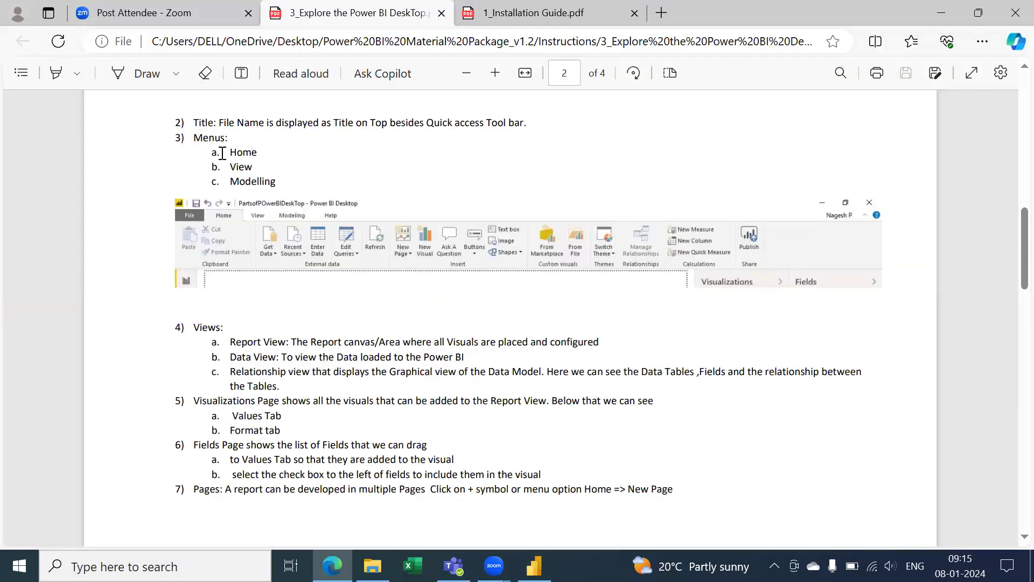
{"action": "key", "text": "alt+Tab"}
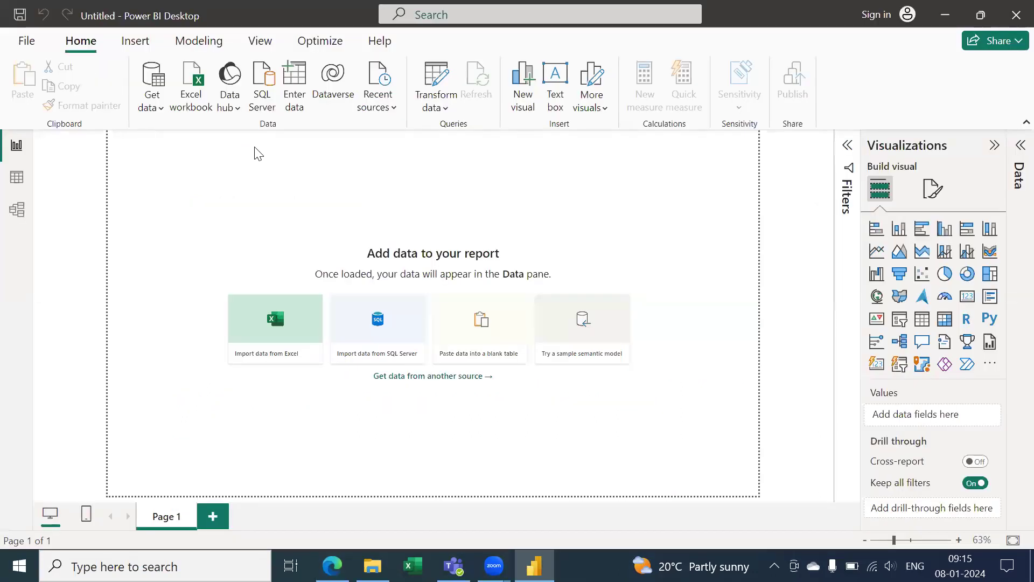
Step: Compare the guide's Menus and Views sections and its labelled interface diagram on page 3 with the Power BI Desktop window
{"action": "key", "text": "alt+Tab"}
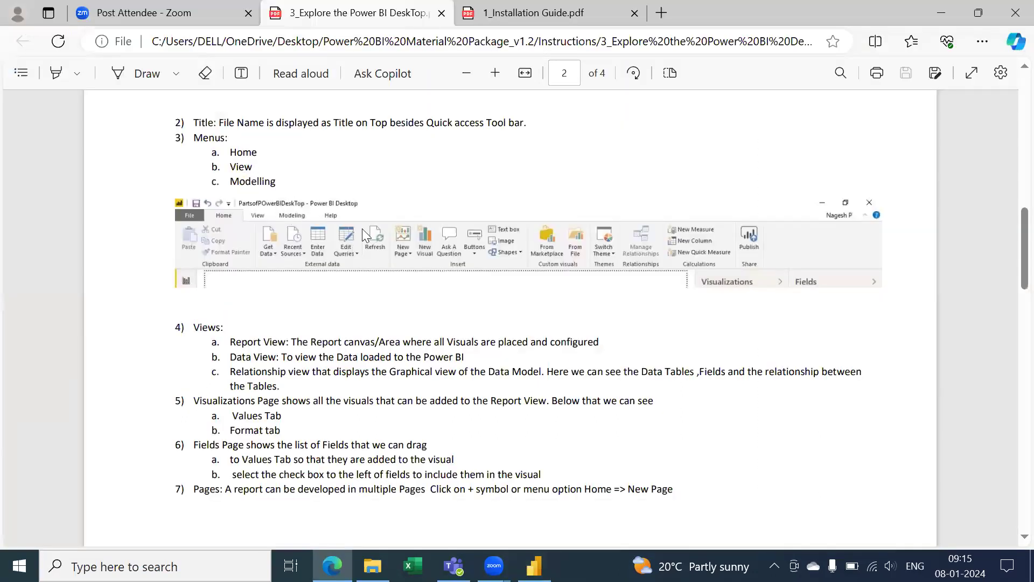
{"action": "key", "text": "alt+Tab"}
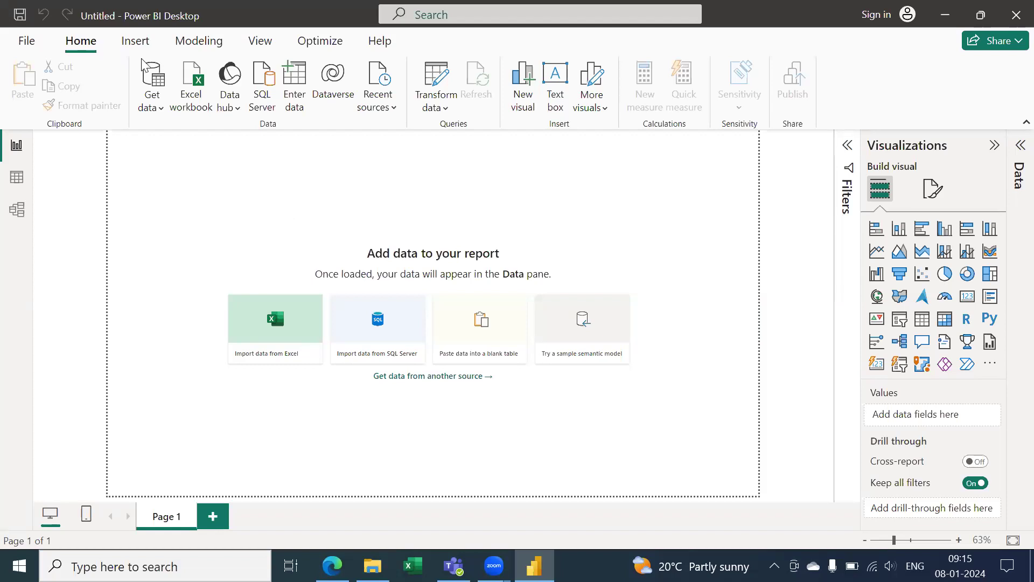
{"action": "key", "text": "alt+Tab"}
{"action": "scroll", "coordinate": [412, 333], "scroll_direction": "down", "scroll_amount": 1}
{"action": "scroll", "coordinate": [412, 333], "scroll_direction": "up", "scroll_amount": 1}
{"action": "scroll", "coordinate": [412, 334], "scroll_direction": "down", "scroll_amount": 2}
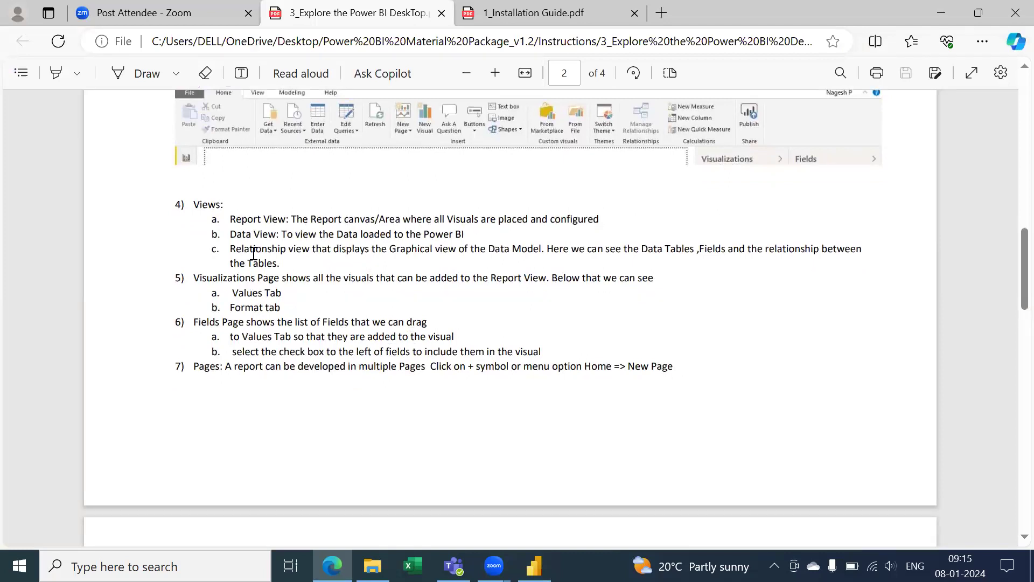
{"action": "scroll", "coordinate": [253, 252], "scroll_direction": "down", "scroll_amount": 6}
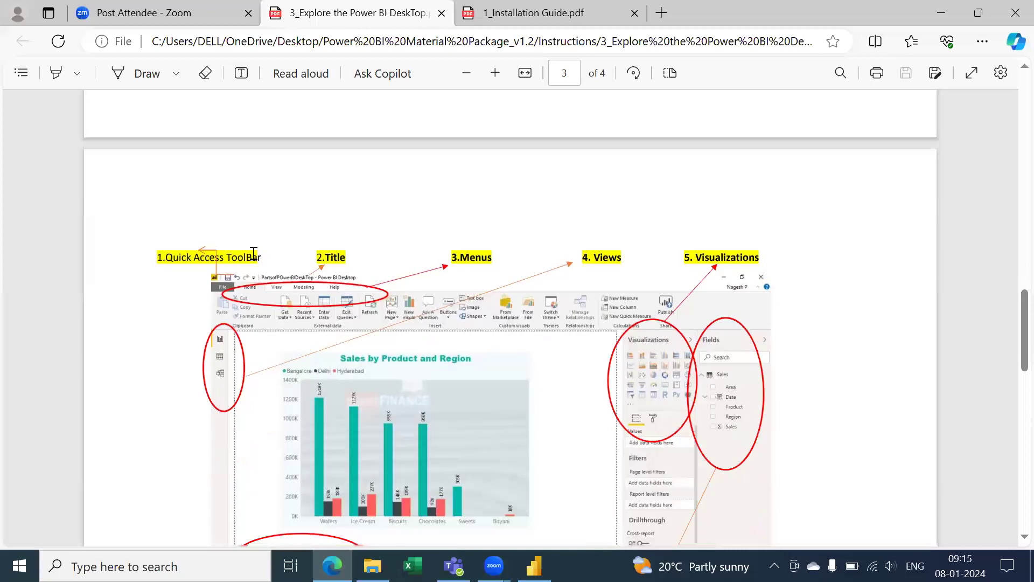
{"action": "scroll", "coordinate": [254, 254], "scroll_direction": "down", "scroll_amount": 2}
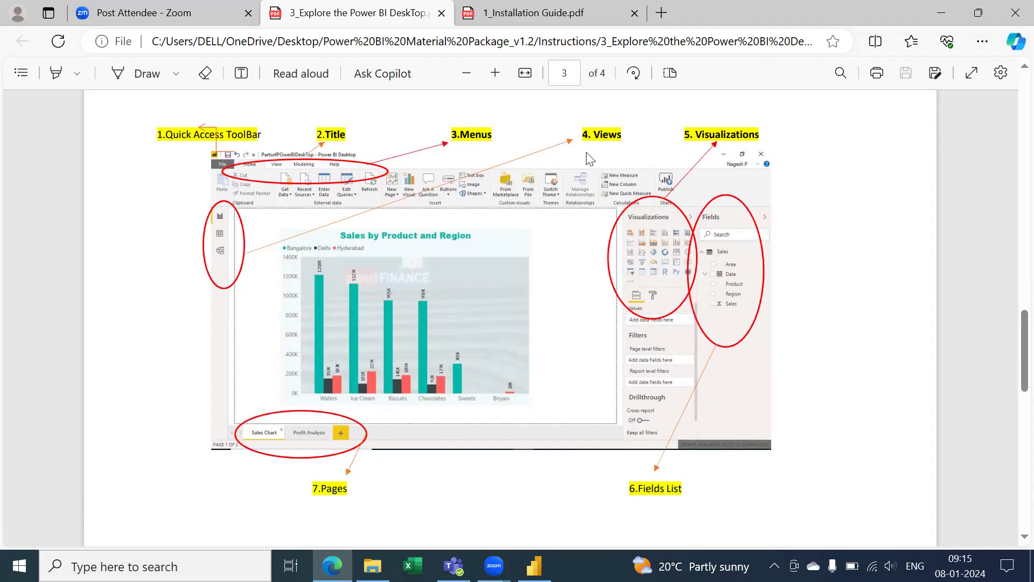
{"action": "key", "text": "alt+Tab"}
{"action": "left_click", "coordinate": [473, 190]}
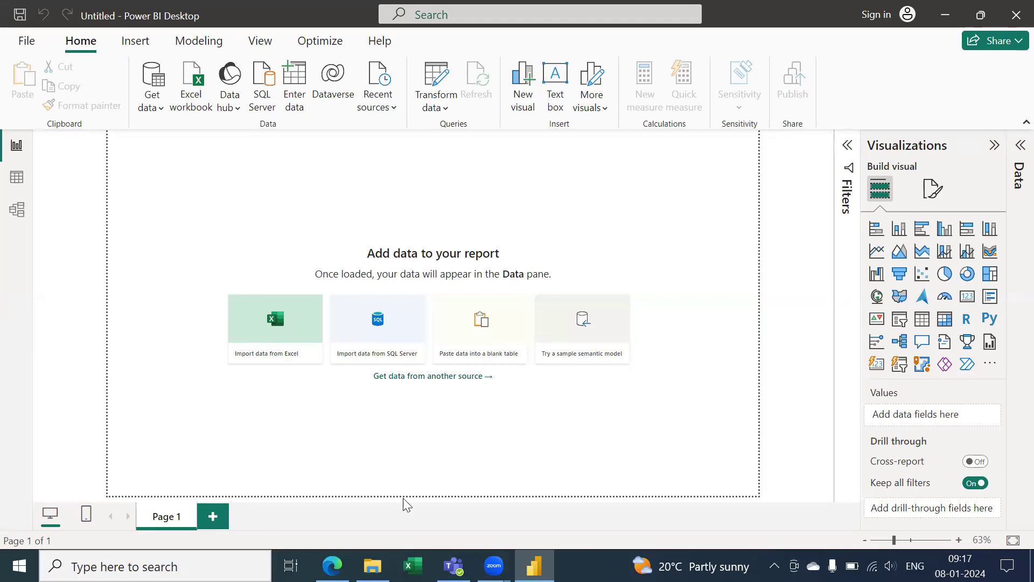
Step: Start opening an existing Power BI report by browsing the files on this device
{"action": "left_click", "coordinate": [534, 566]}
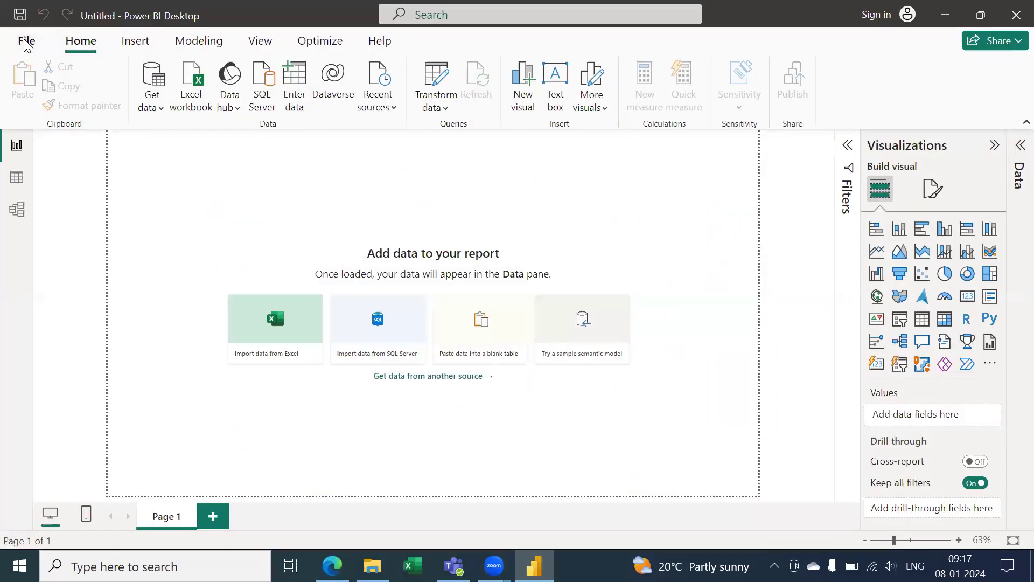
{"action": "left_click", "coordinate": [26, 43]}
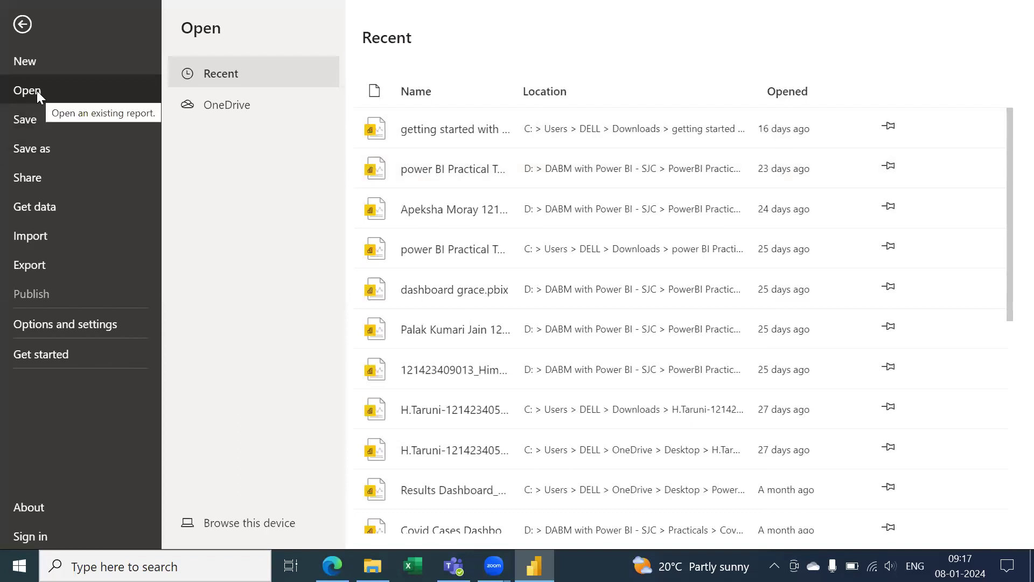
{"action": "left_click", "coordinate": [269, 530]}
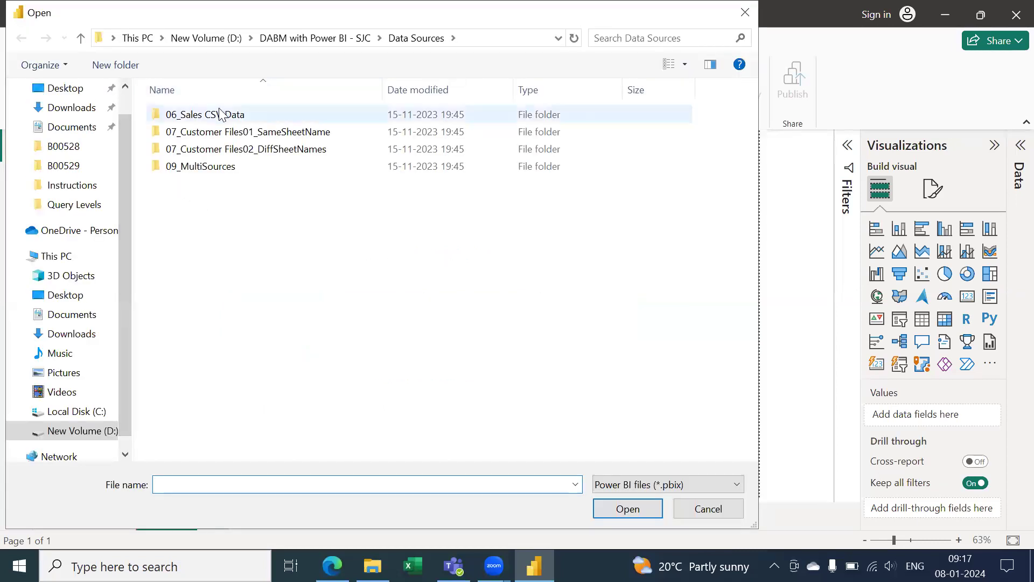
Step: Look for a report in the Sample Dashboards folder of DABM with Power BI - SJC on drive D, and leave that folder
{"action": "left_click", "coordinate": [291, 39]}
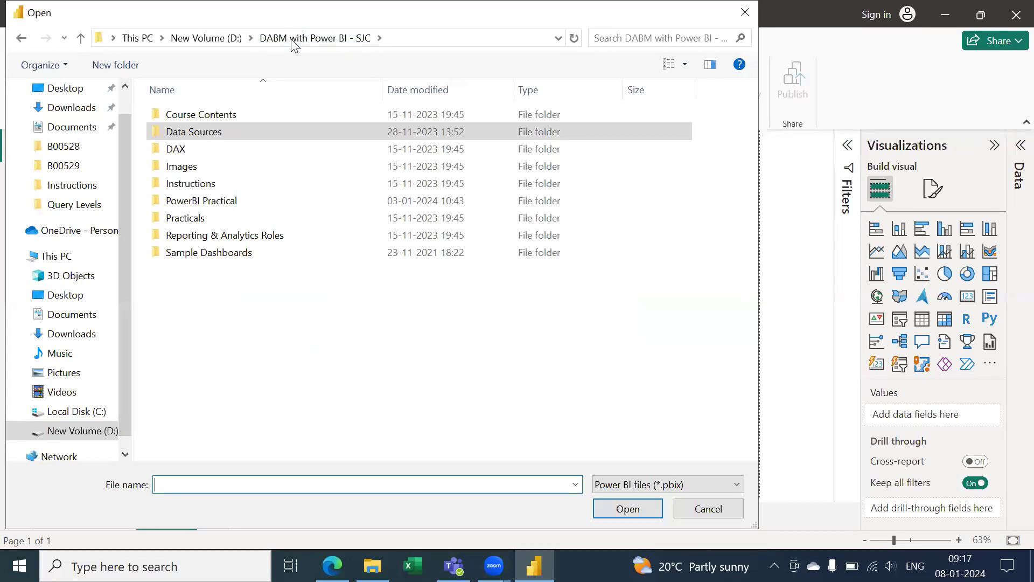
{"action": "double_click", "coordinate": [203, 256]}
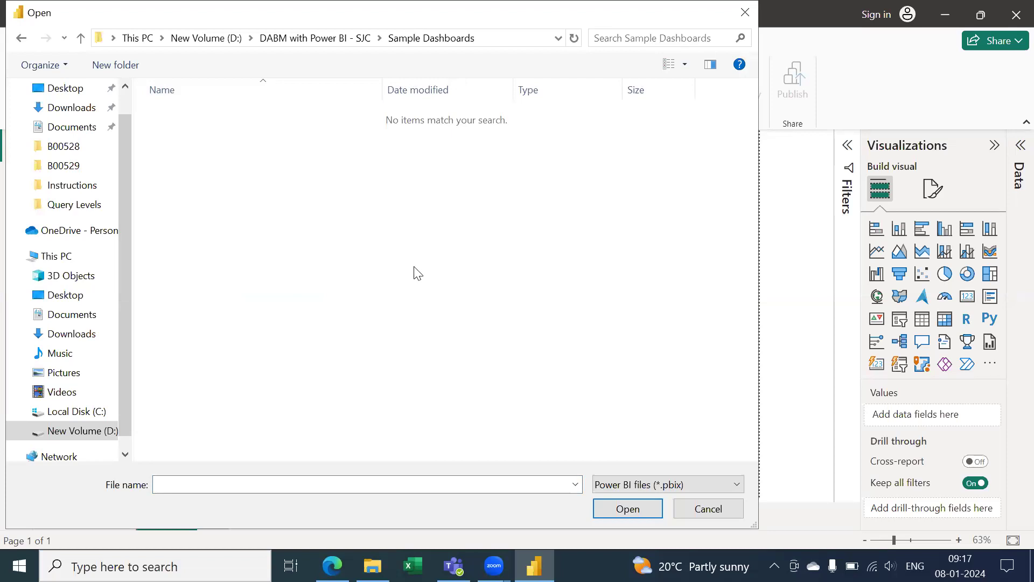
{"action": "left_click", "coordinate": [301, 42]}
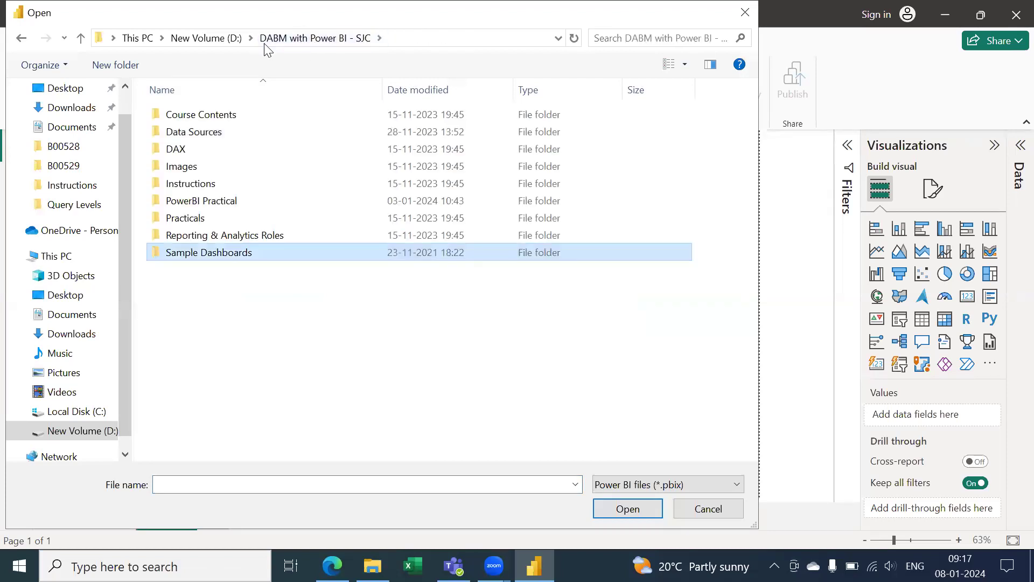
{"action": "left_click", "coordinate": [196, 39]}
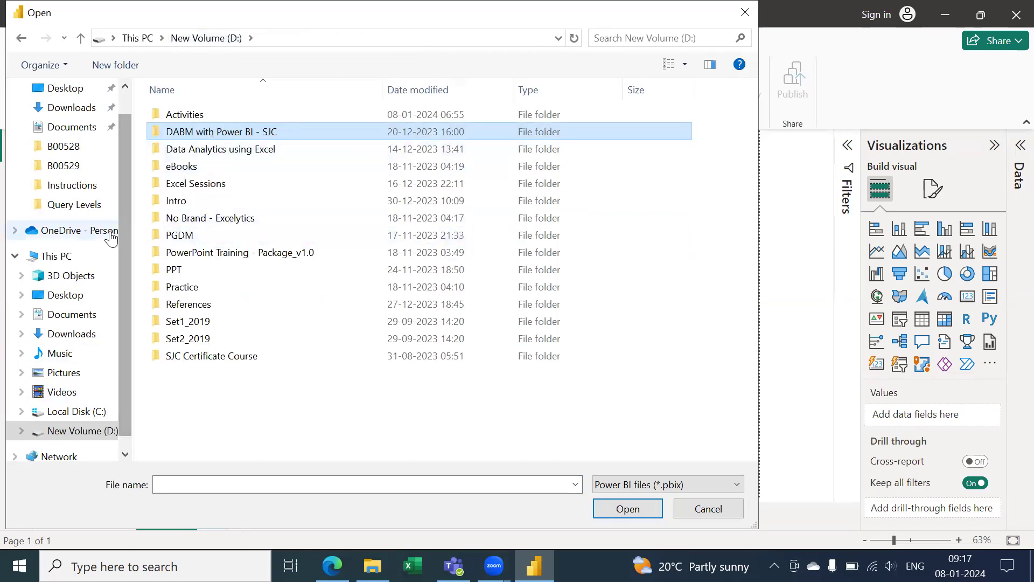
Step: Open the 08.08.2023 report from Desktop, Power BI Material Package_v1.2, Sample Dashboards
{"action": "left_click", "coordinate": [69, 96]}
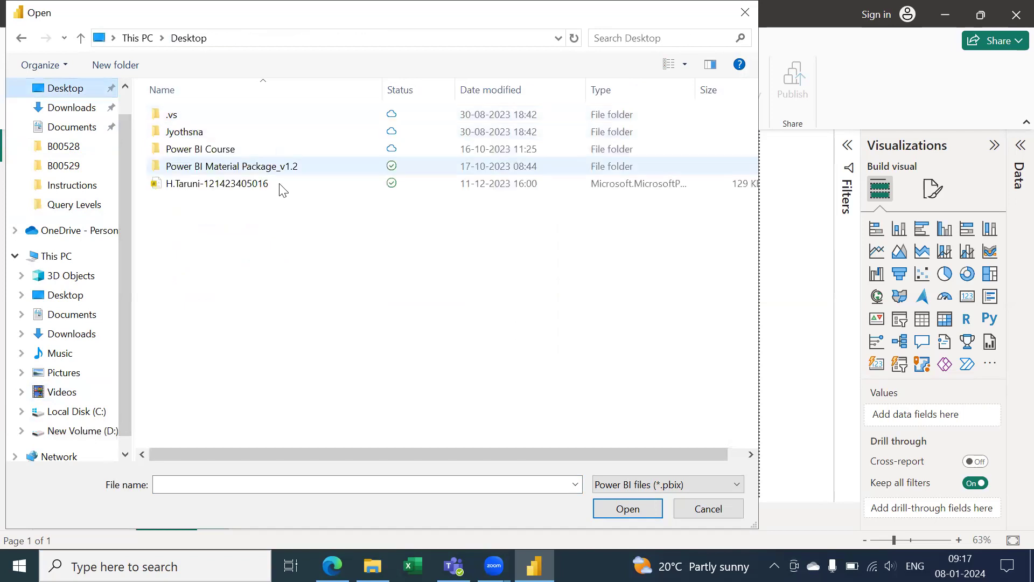
{"action": "double_click", "coordinate": [232, 165]}
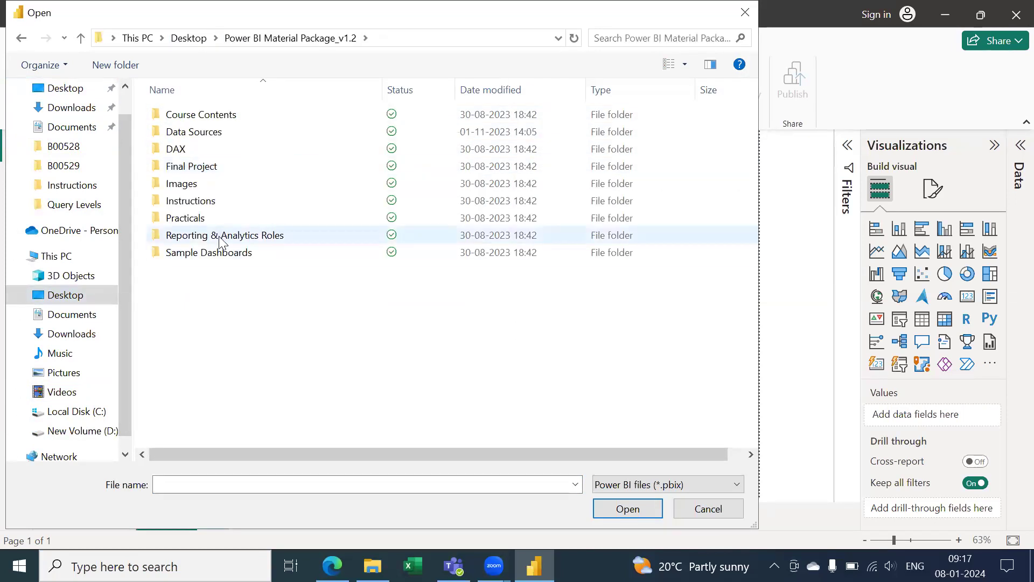
{"action": "double_click", "coordinate": [212, 252]}
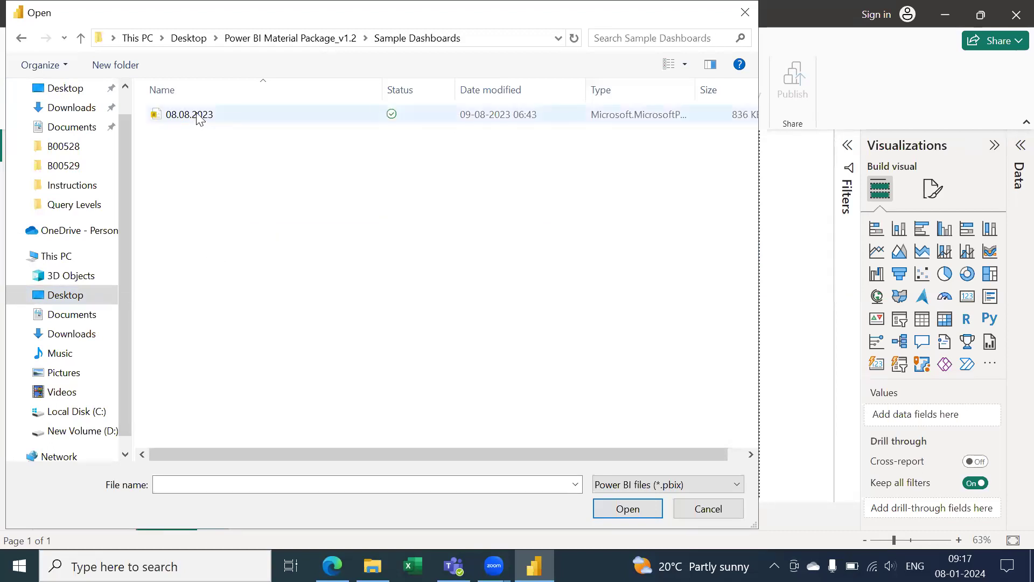
{"action": "left_click", "coordinate": [199, 118]}
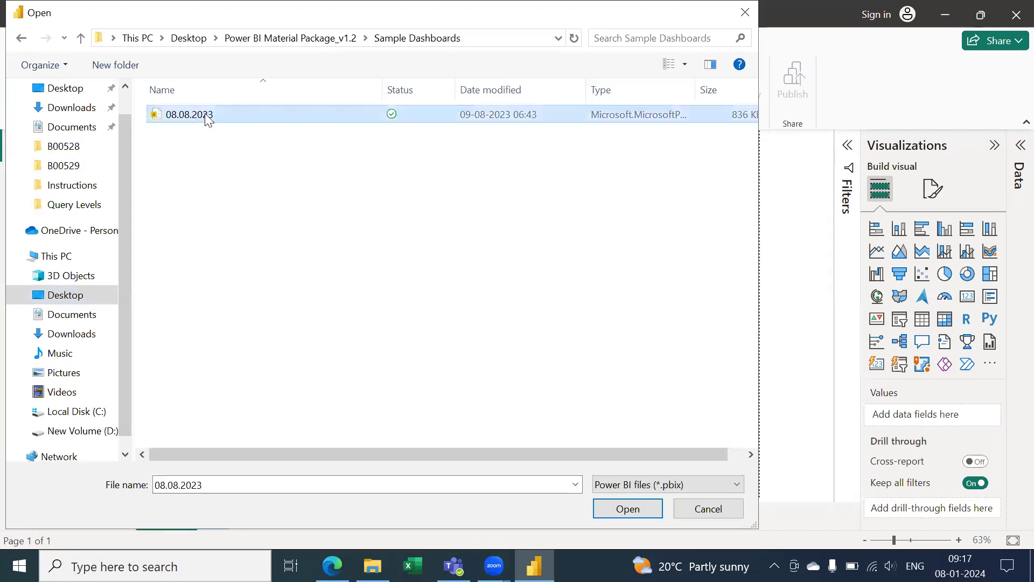
{"action": "left_click", "coordinate": [646, 508]}
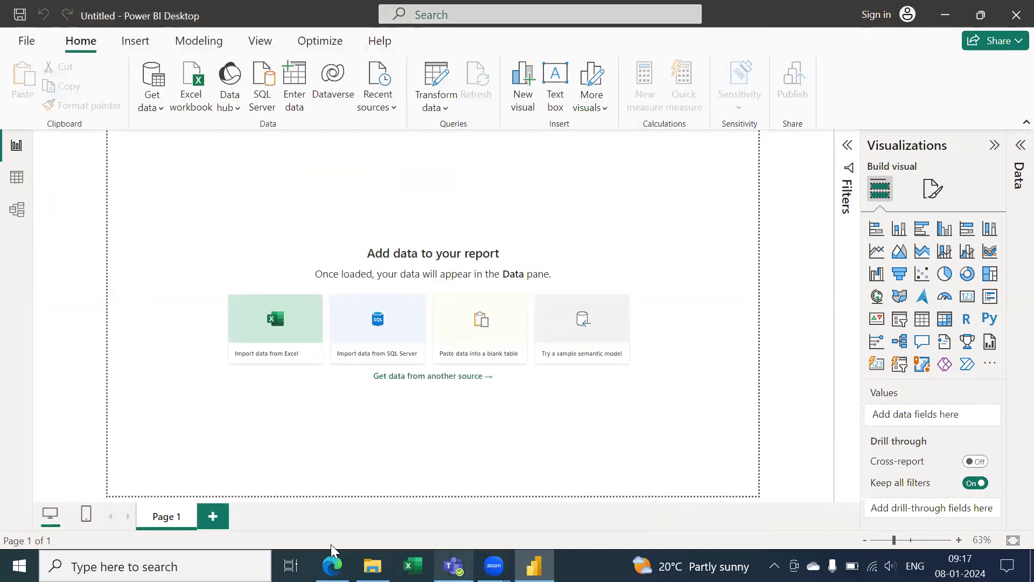
Step: Review the guide's labelled interface diagram on page 3 and return to the 08.08.2023 report in Power BI Desktop
{"action": "key", "text": "alt+Tab"}
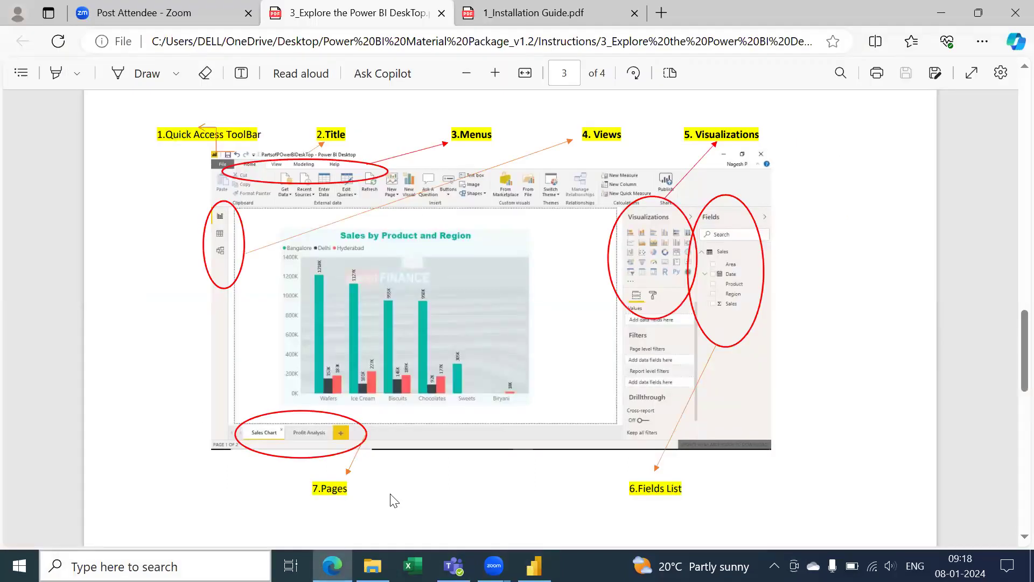
{"action": "left_click", "coordinate": [534, 565]}
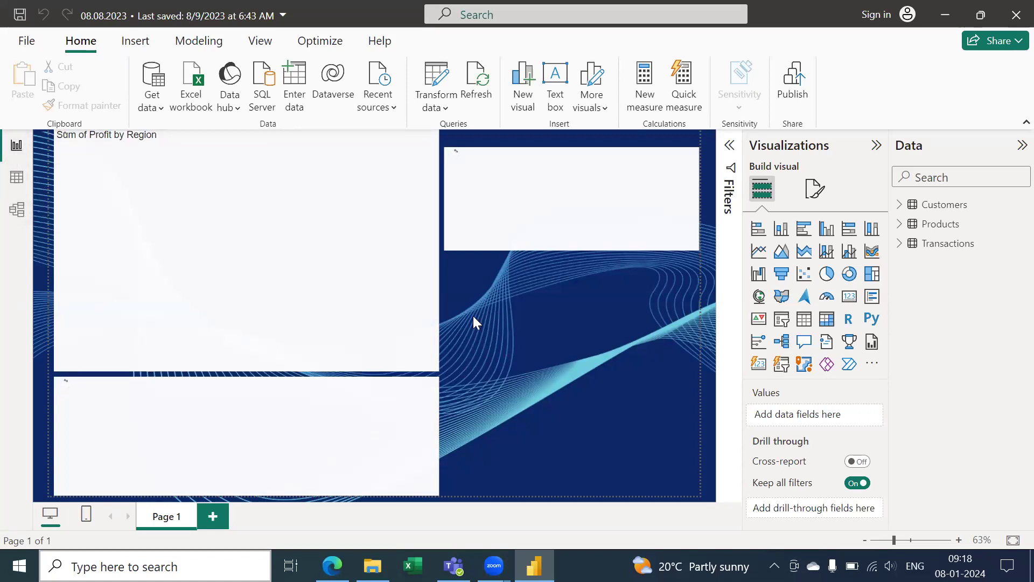
{"action": "key", "text": "alt+Tab"}
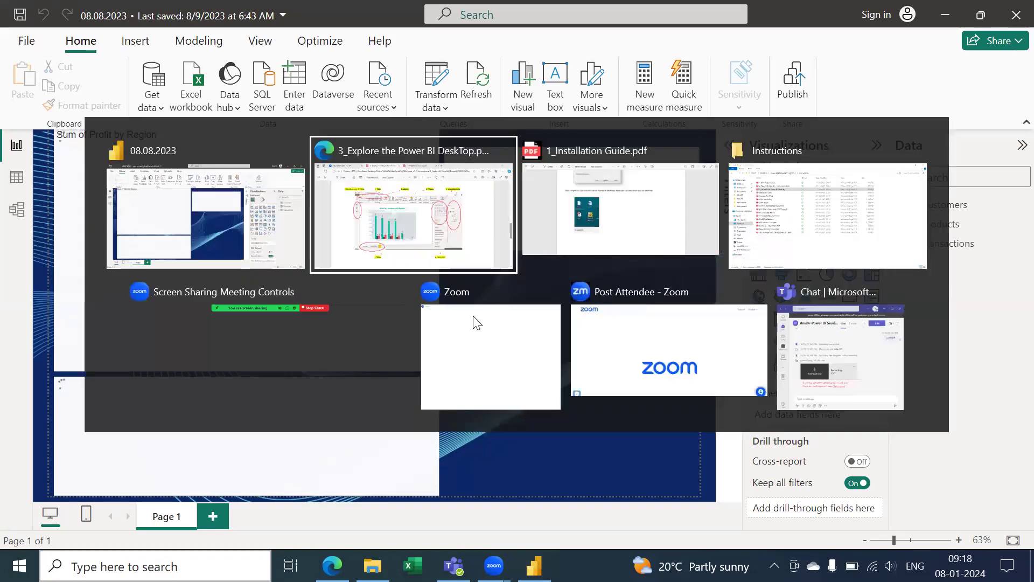
{"action": "key", "text": "alt+Tab"}
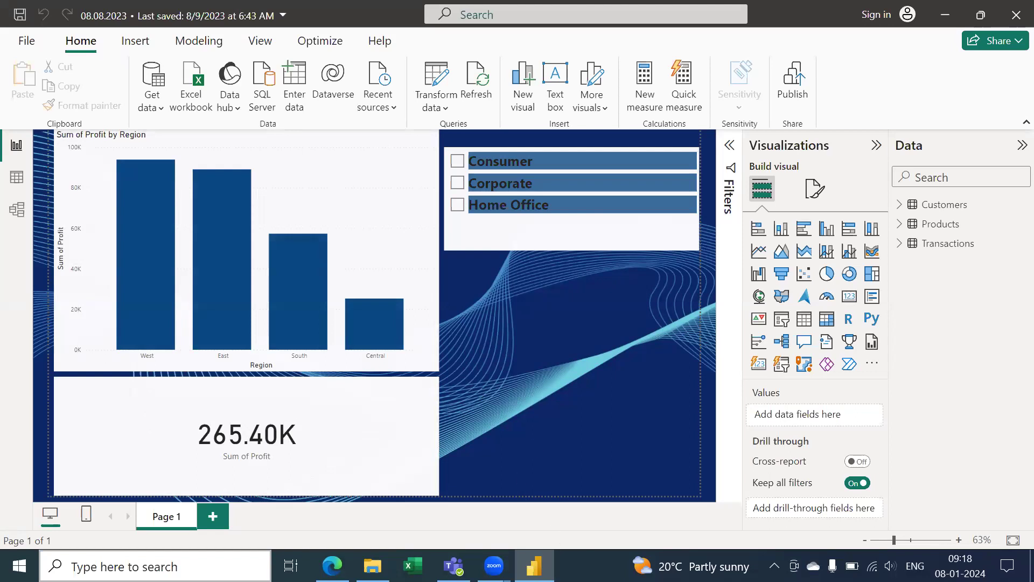
Step: Bring up the Untitled Power BI Desktop window, dismiss its start screen, and return to the 08.08.2023 report
{"action": "mouse_move", "coordinate": [534, 566]}
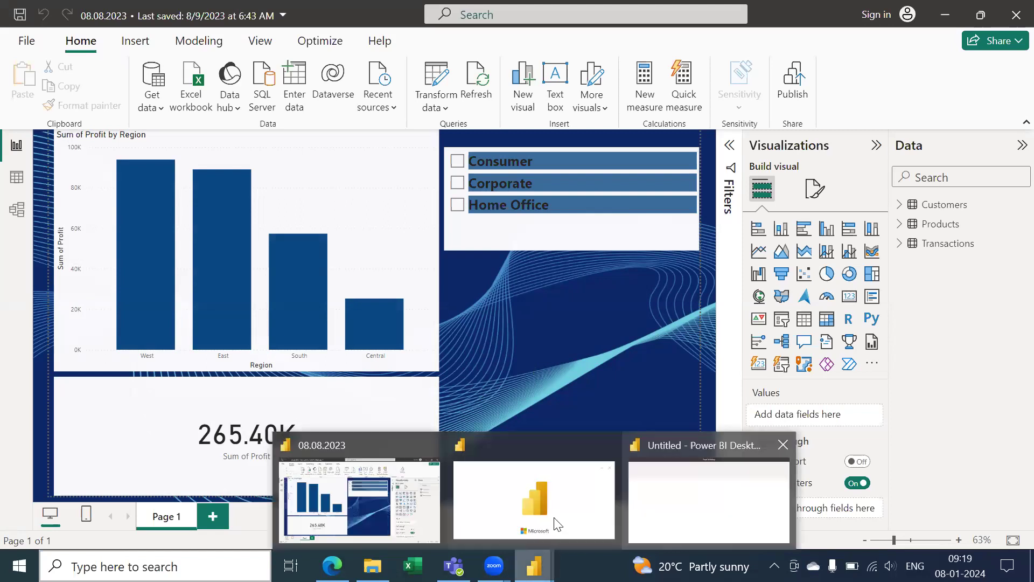
{"action": "left_click", "coordinate": [681, 520]}
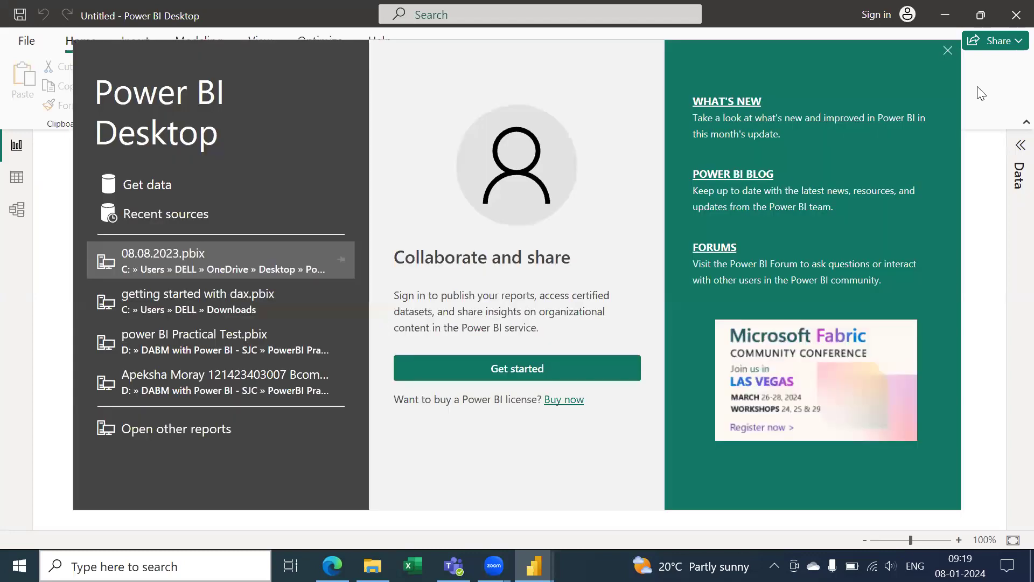
{"action": "left_click", "coordinate": [947, 51]}
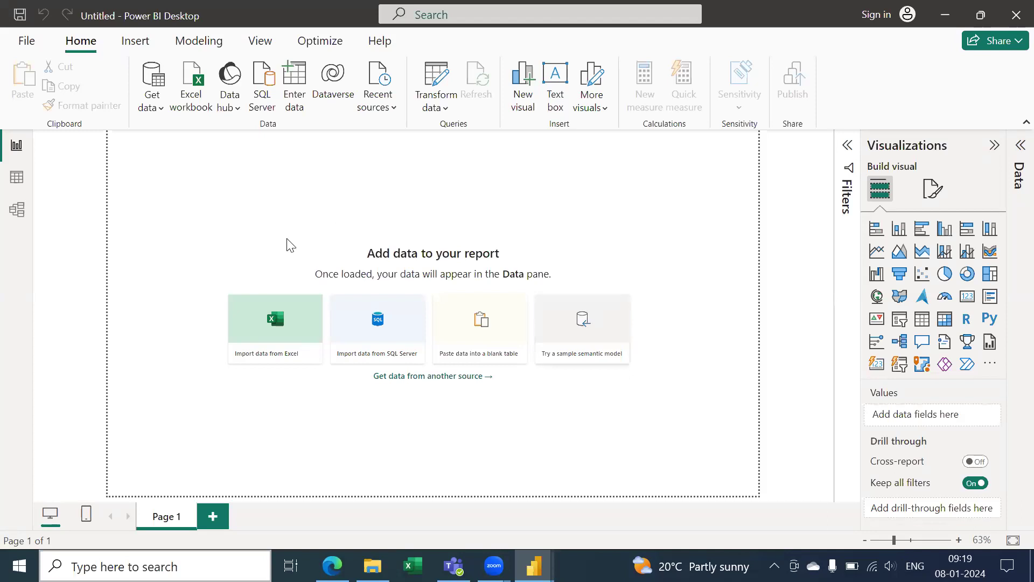
{"action": "key", "text": "alt+Tab"}
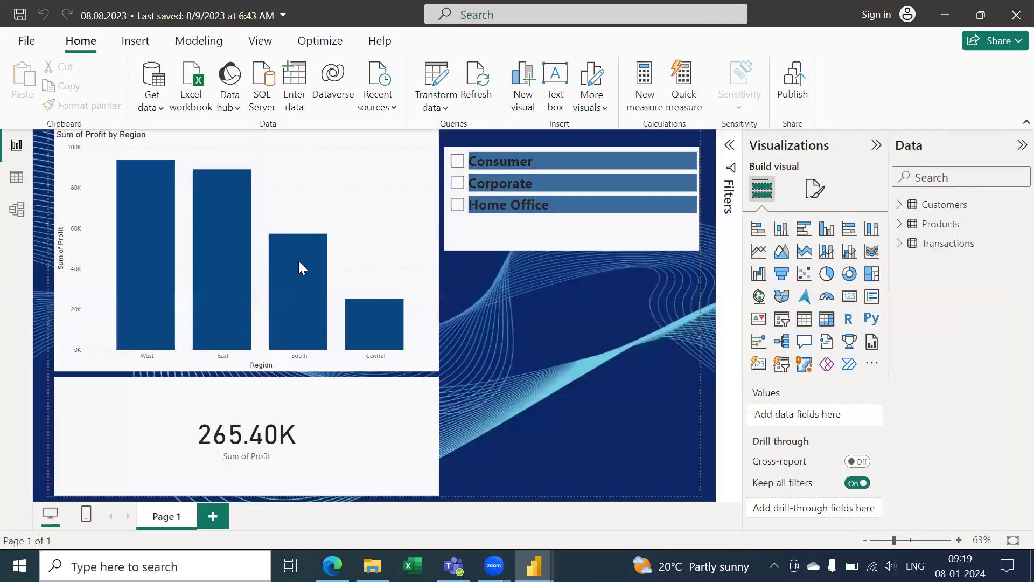
Step: Examine the Customers and Products tables of the 08.08.2023 report in Table view
{"action": "left_click", "coordinate": [17, 177]}
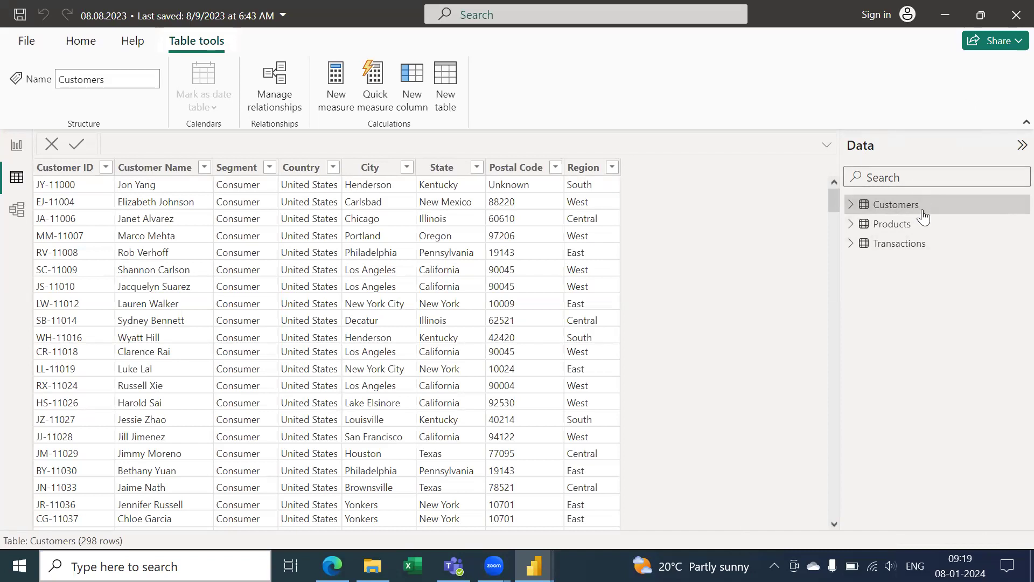
{"action": "mouse_move", "coordinate": [912, 211]}
{"action": "mouse_move", "coordinate": [885, 253]}
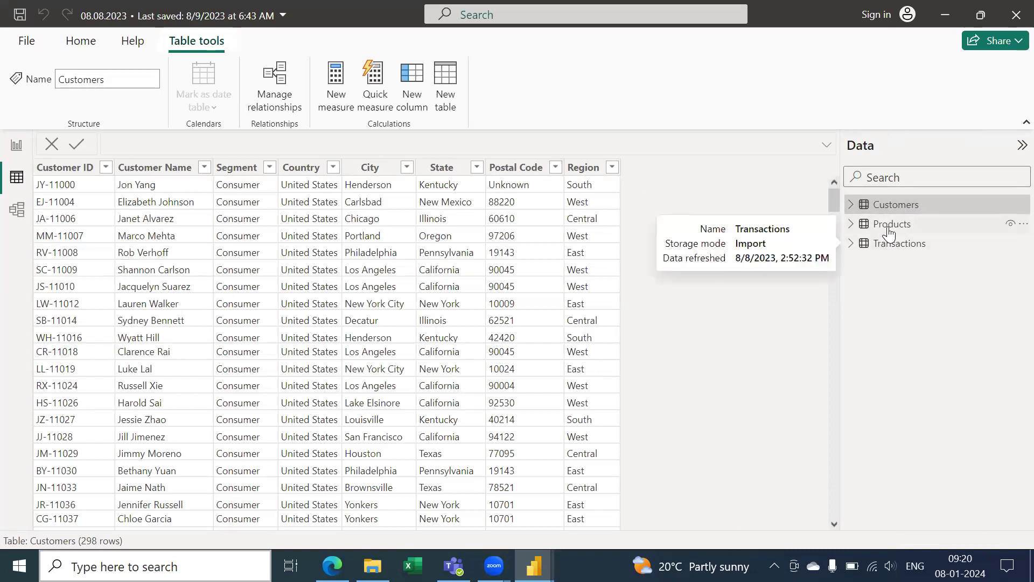
{"action": "left_click", "coordinate": [890, 226]}
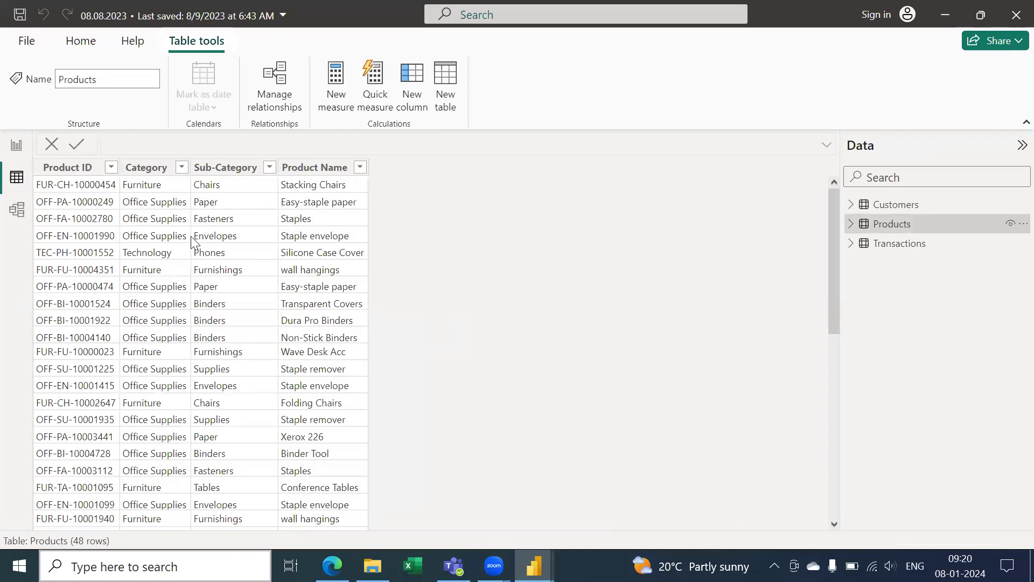
Step: Examine the table relationships in Model view with the Properties and Data panes collapsed, and return through Table view to Report view
{"action": "left_click", "coordinate": [16, 211]}
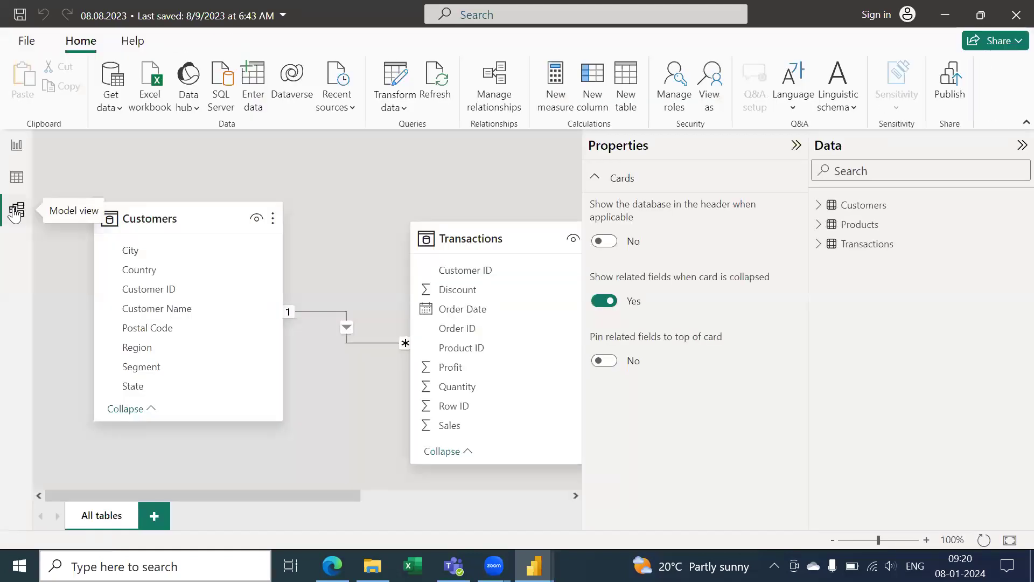
{"action": "left_click", "coordinate": [794, 147]}
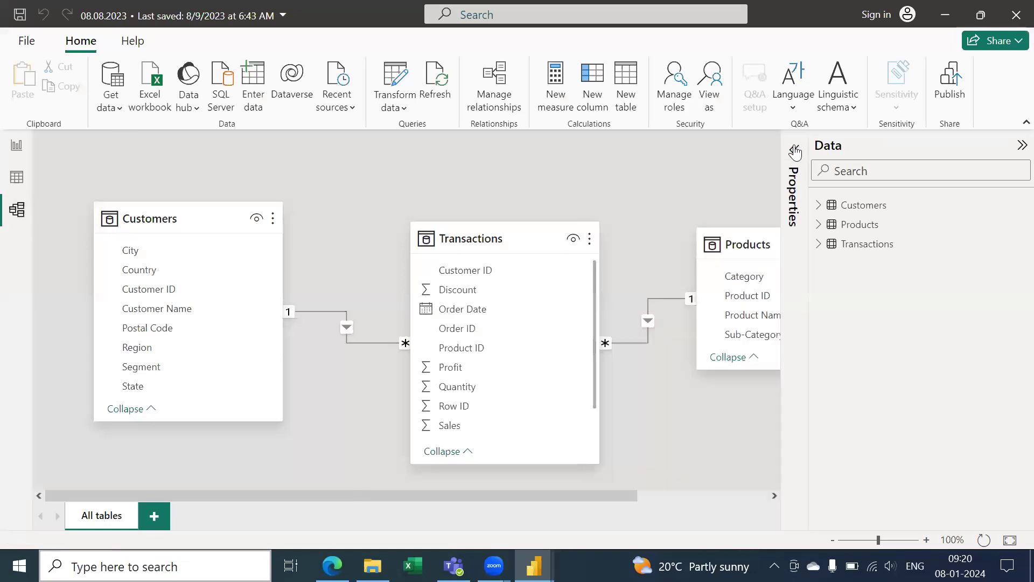
{"action": "left_click", "coordinate": [1021, 146]}
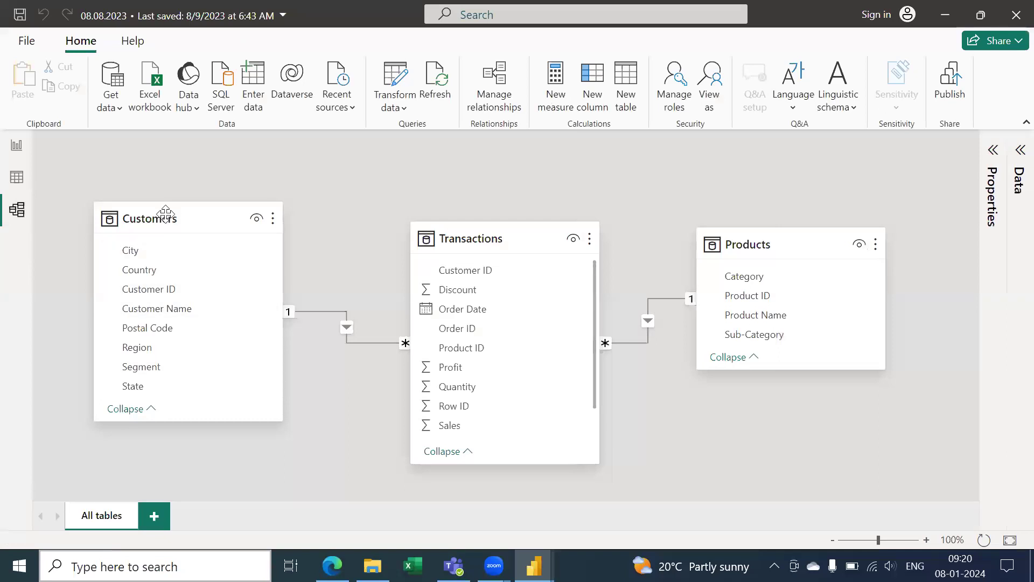
{"action": "mouse_move", "coordinate": [152, 217]}
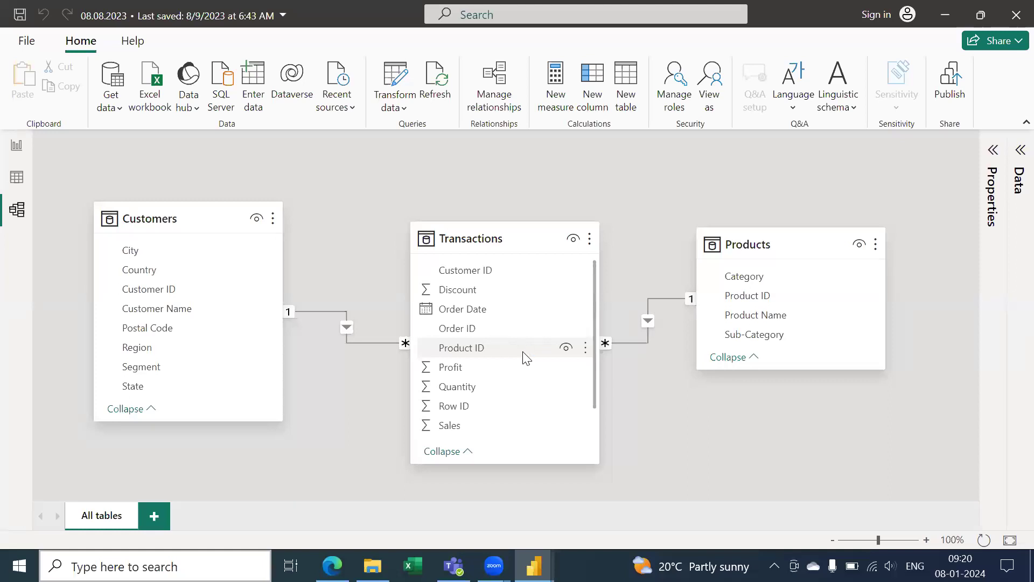
{"action": "left_click", "coordinate": [12, 183]}
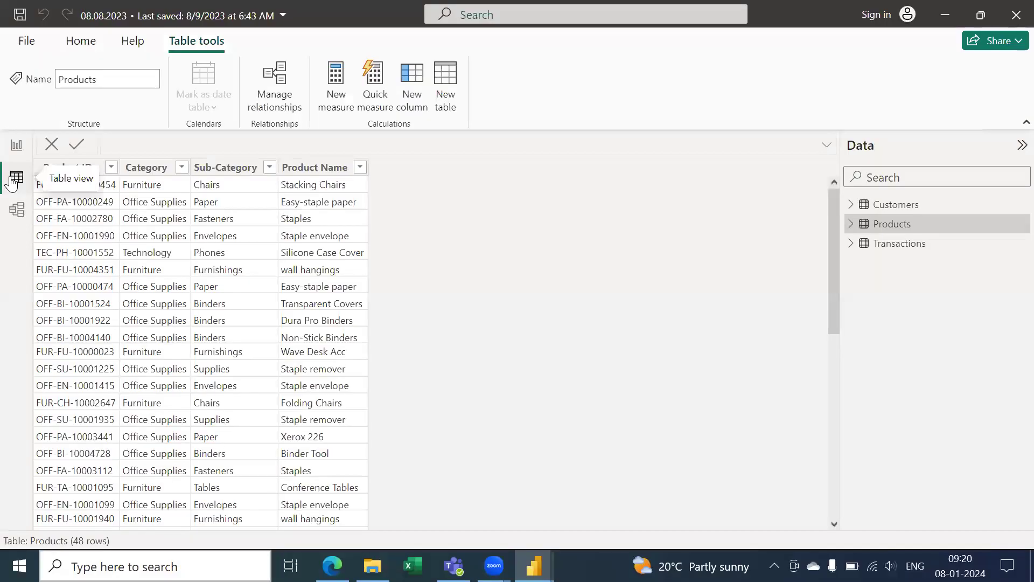
{"action": "left_click", "coordinate": [18, 151]}
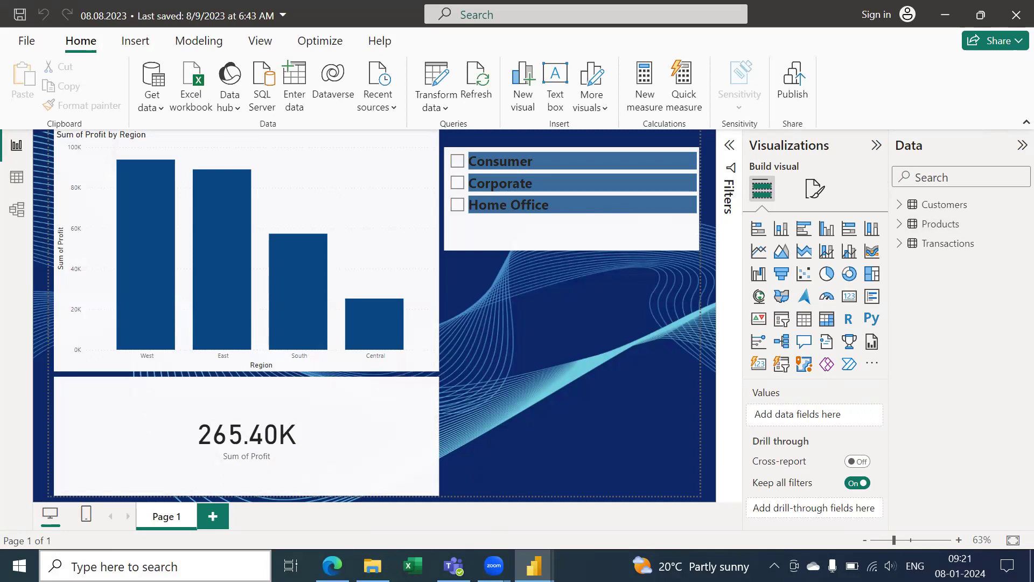
Step: Check the Pages label in the guide's interface diagram and add a blank second page to the 08.08.2023 report in Power BI Desktop
{"action": "left_click", "coordinate": [316, 548]}
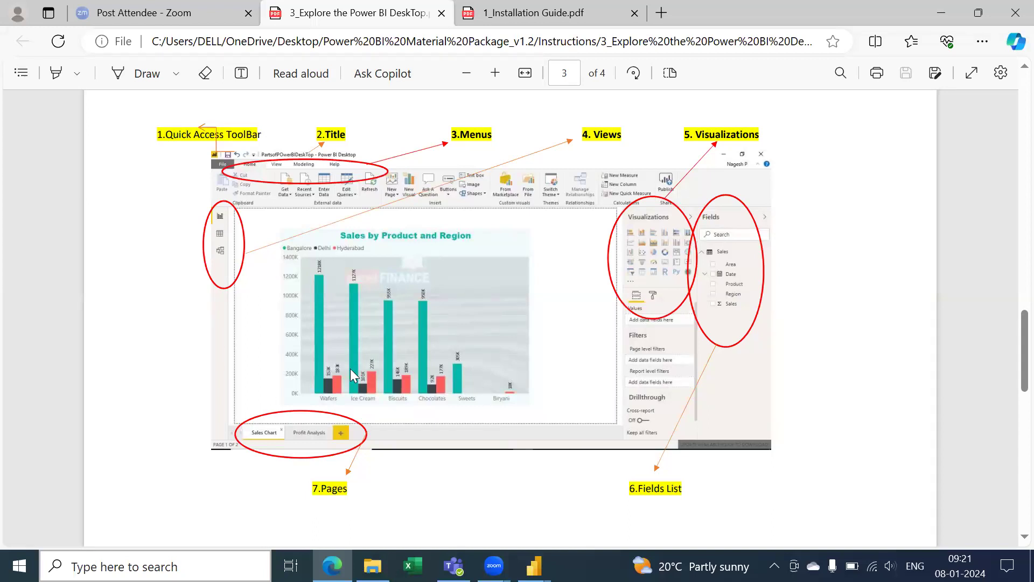
{"action": "key", "text": "alt+Tab"}
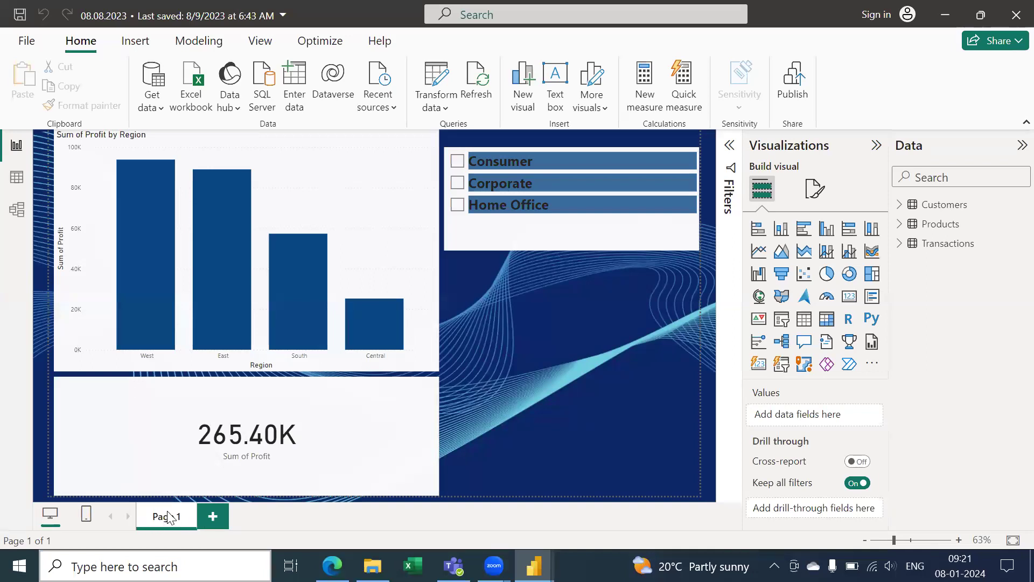
{"action": "left_click", "coordinate": [213, 518]}
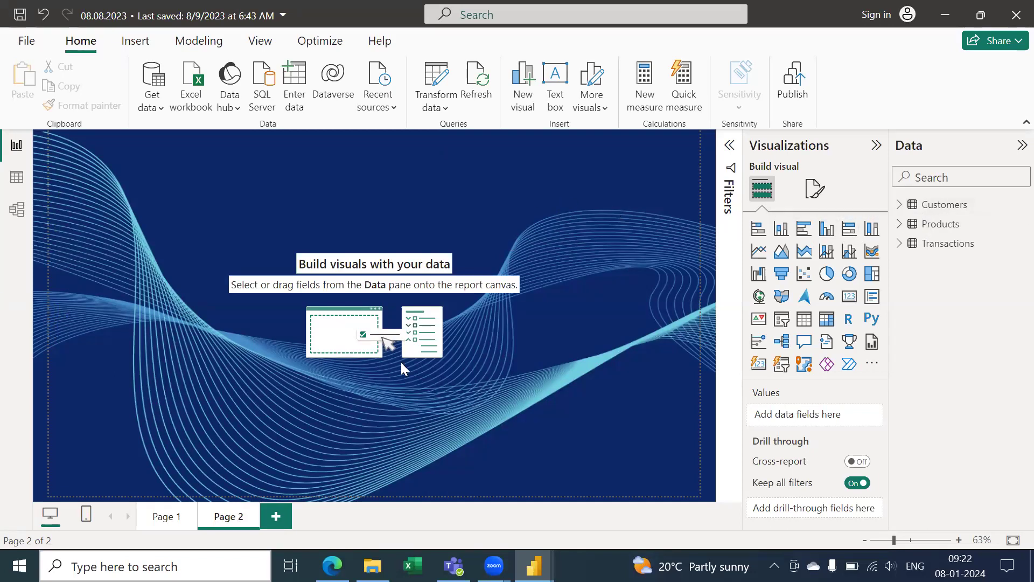
Step: Compare the guide's Visualizations and Fields List labels with the report, and expand the Customers and Products tables to show their fields
{"action": "key", "text": "alt+Tab"}
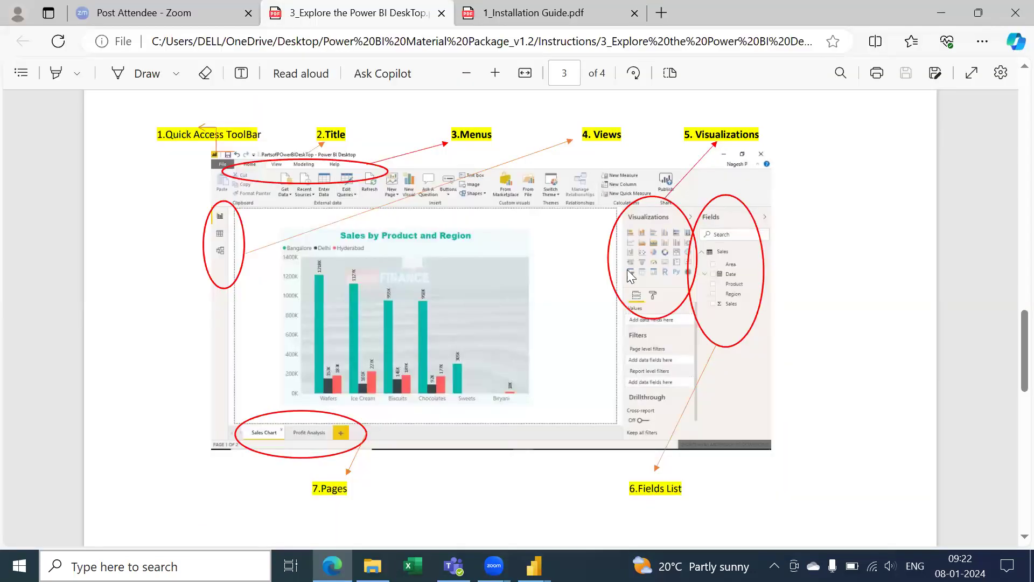
{"action": "key", "text": "alt+Tab"}
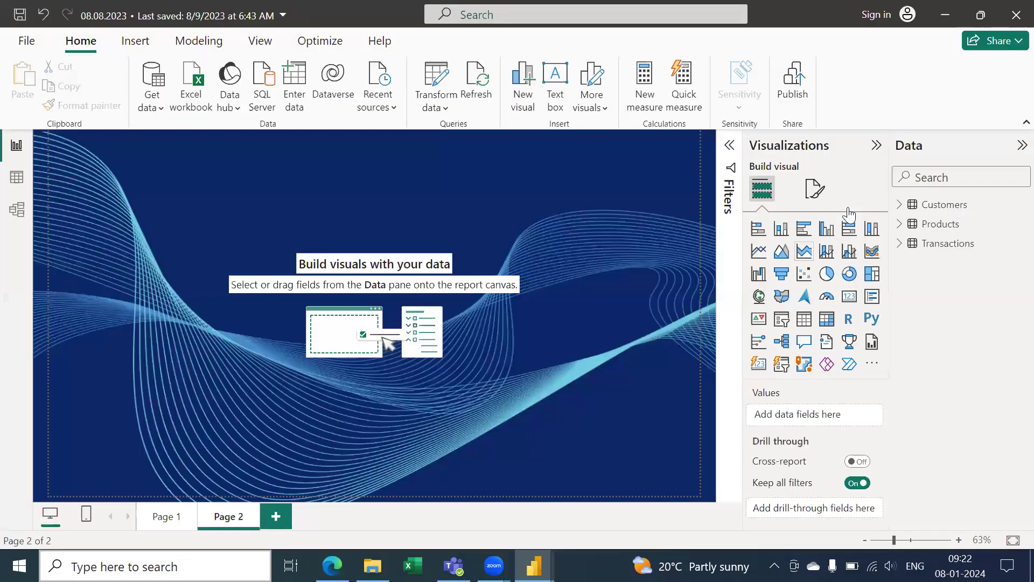
{"action": "left_click", "coordinate": [899, 205]}
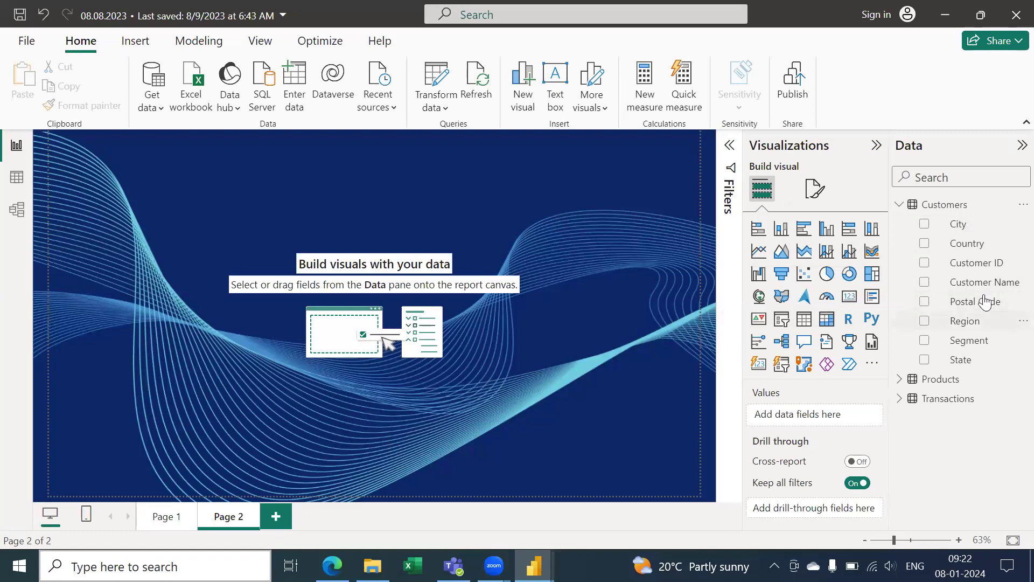
{"action": "left_click", "coordinate": [900, 380]}
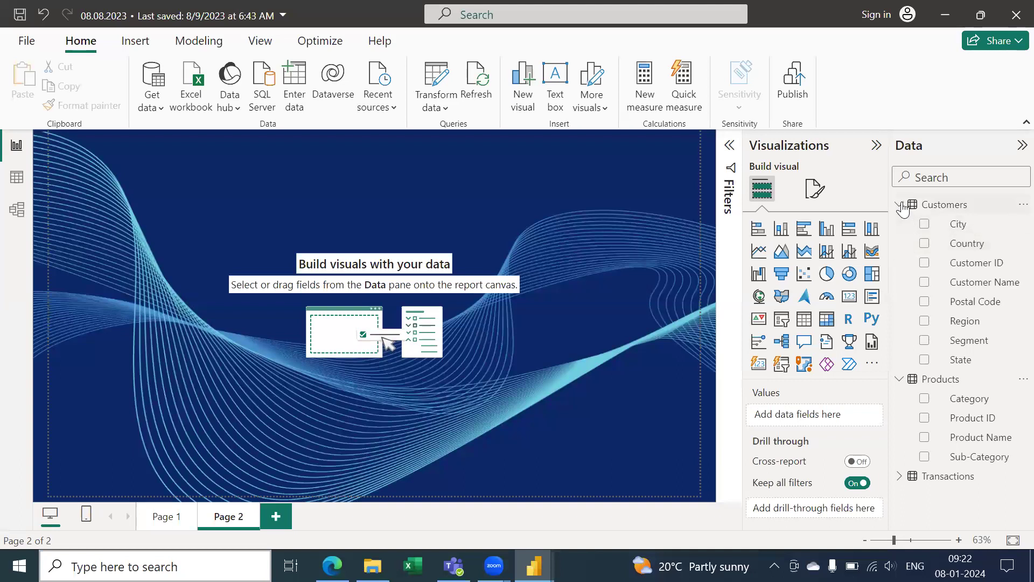
Step: Insert a stacked column chart on Page 2 and enlarge it to cover most of the canvas
{"action": "mouse_move", "coordinate": [899, 211]}
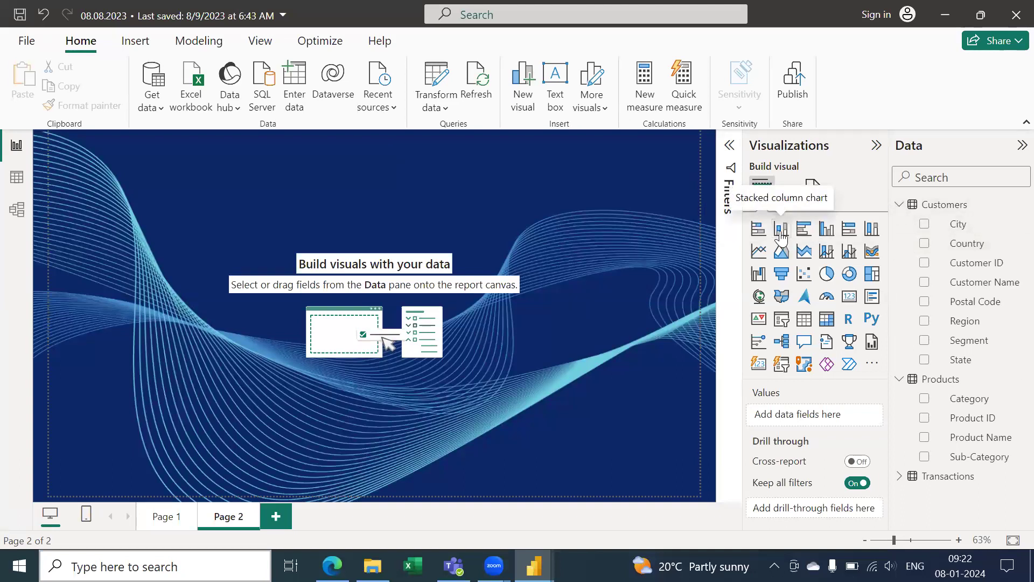
{"action": "left_click", "coordinate": [782, 231]}
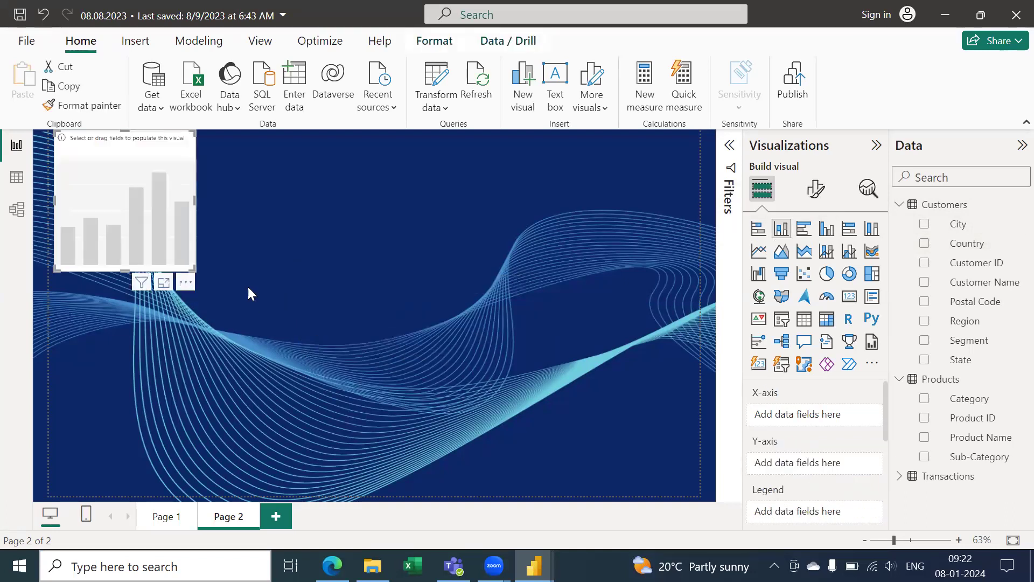
{"action": "left_click_drag", "start_coordinate": [191, 270], "coordinate": [520, 429]}
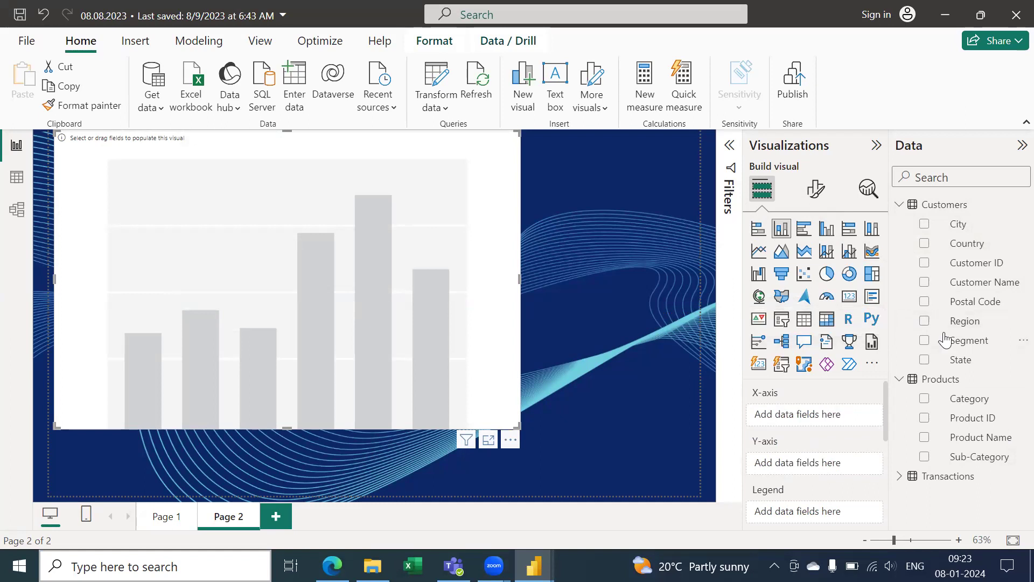
Step: Plot Sales from the Transactions table by Region from the Customers table in the column chart
{"action": "left_click", "coordinate": [925, 321]}
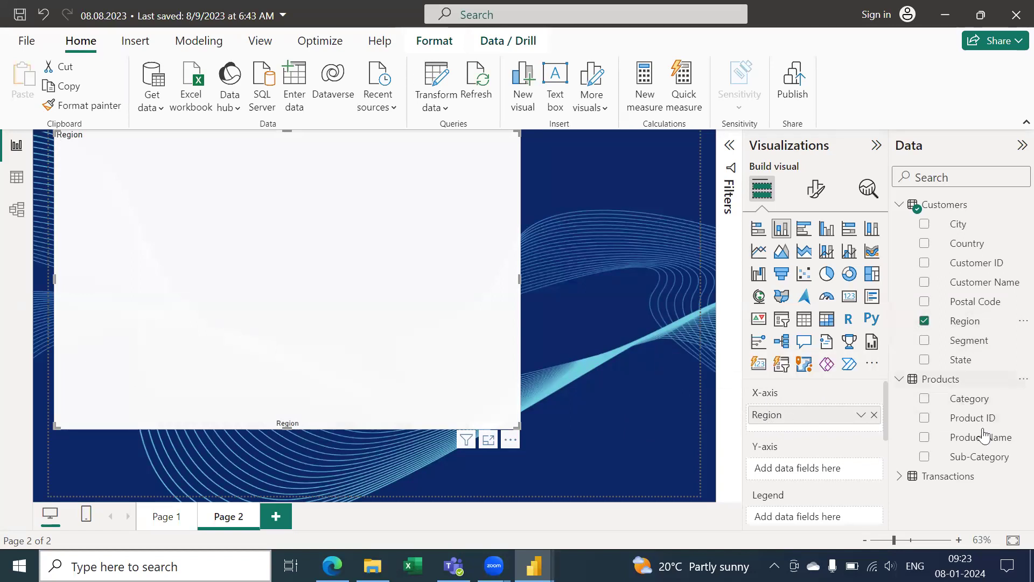
{"action": "left_click", "coordinate": [899, 476]}
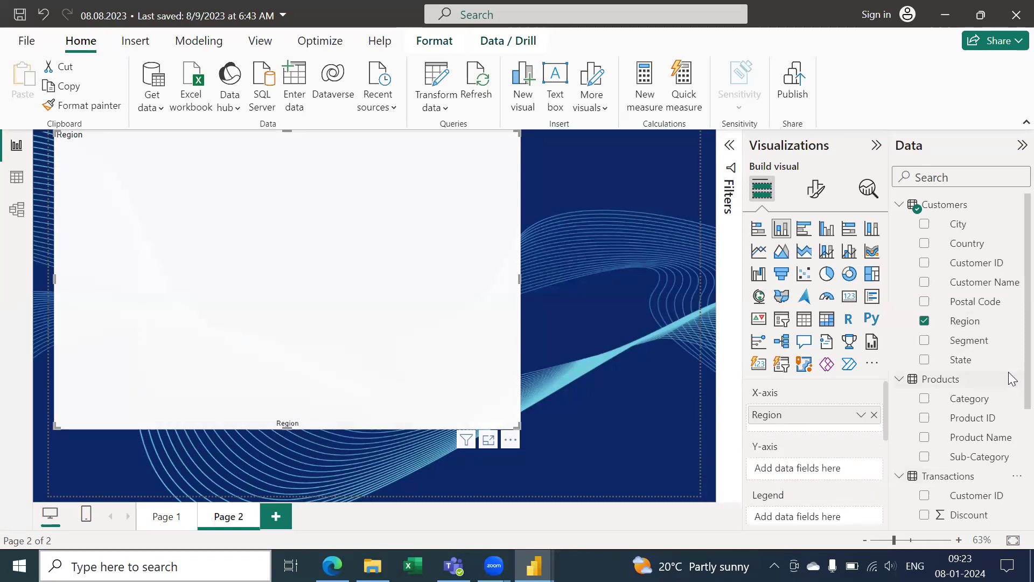
{"action": "scroll", "coordinate": [1011, 431], "scroll_direction": "down", "scroll_amount": 6}
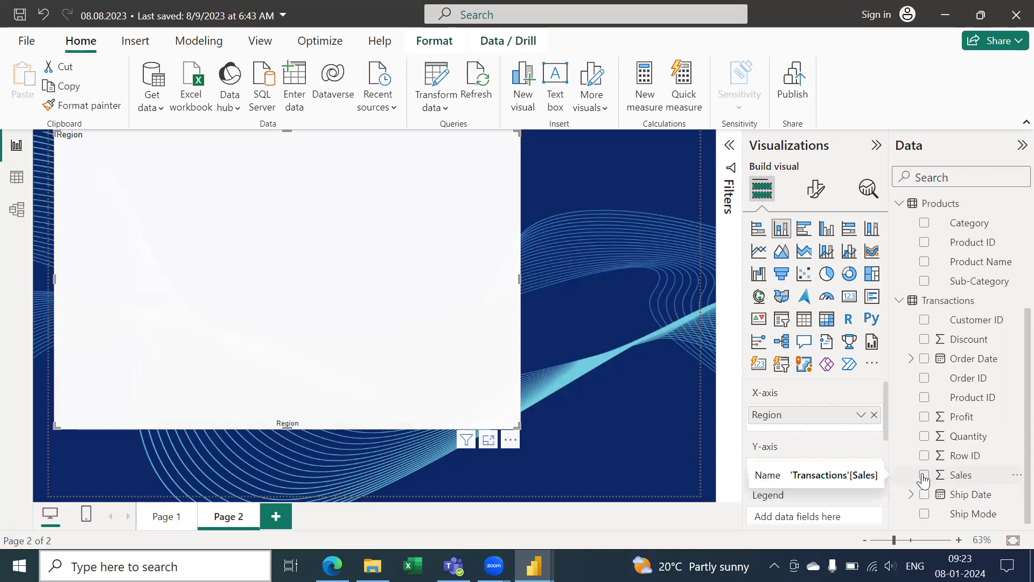
{"action": "left_click", "coordinate": [925, 475]}
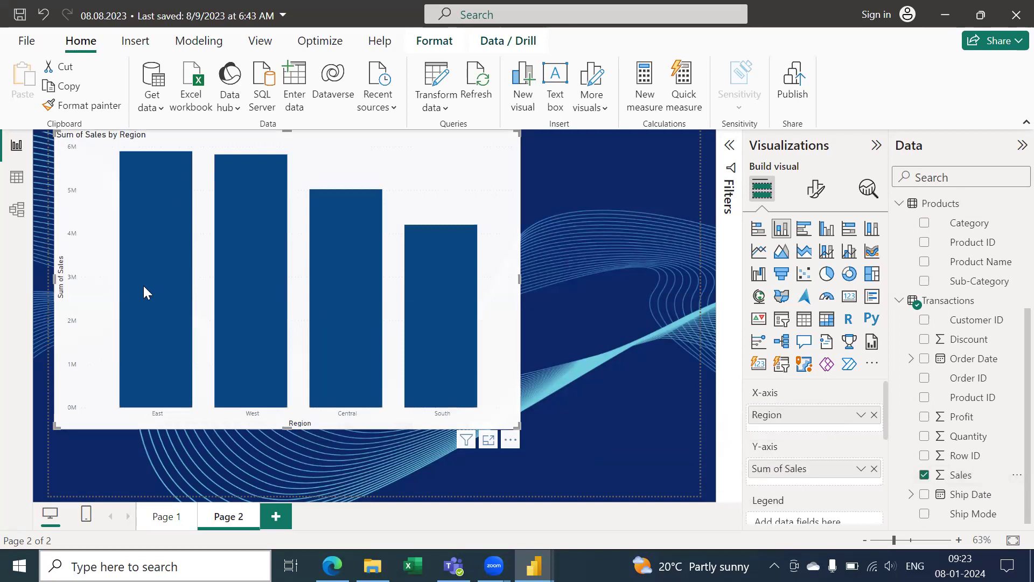
{"action": "mouse_move", "coordinate": [144, 286]}
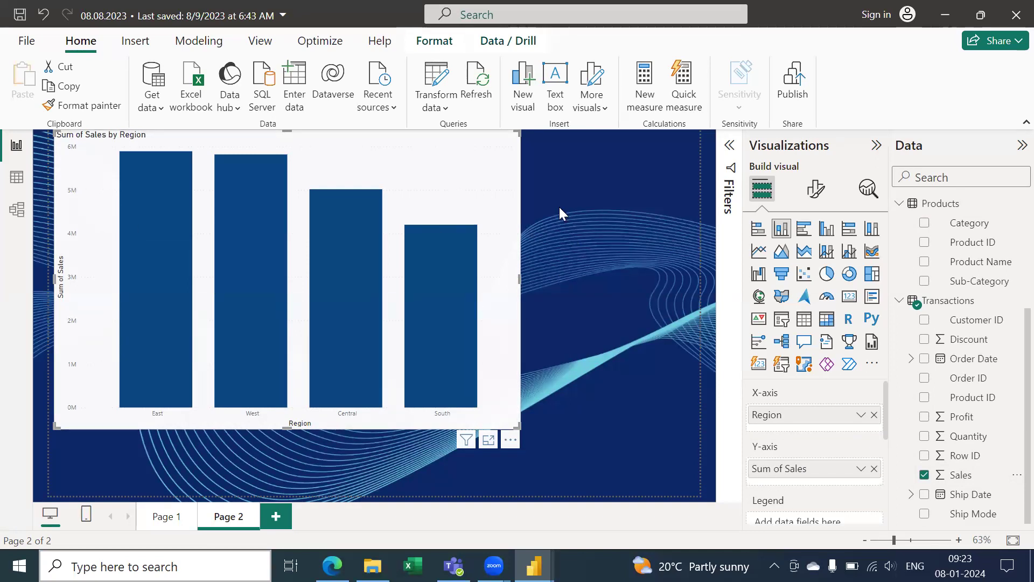
{"action": "mouse_move", "coordinate": [343, 284]}
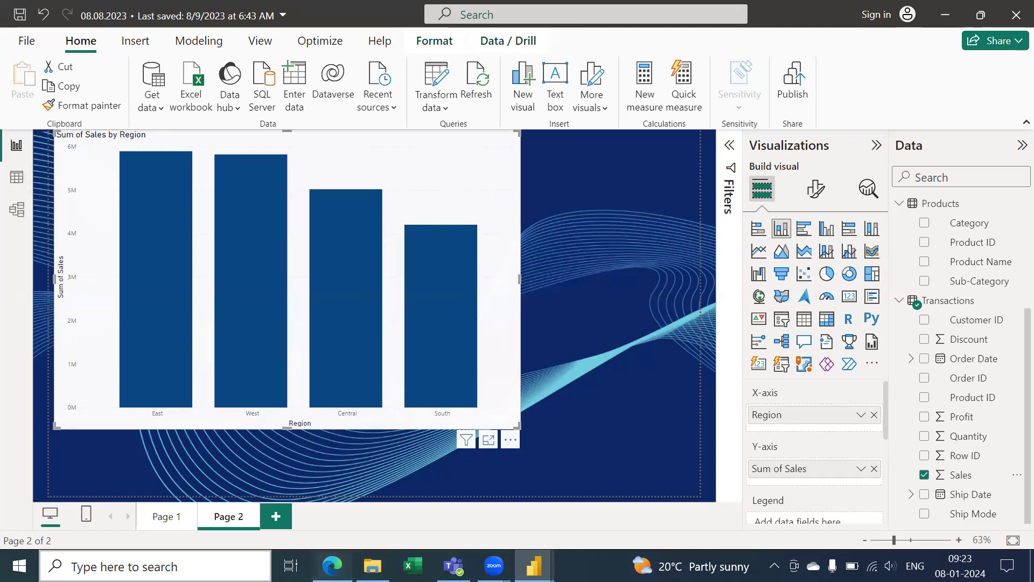
Step: Switch to the guide in Edge and review the labelled Chart Terminology diagram on page 4
{"action": "left_click", "coordinate": [332, 566]}
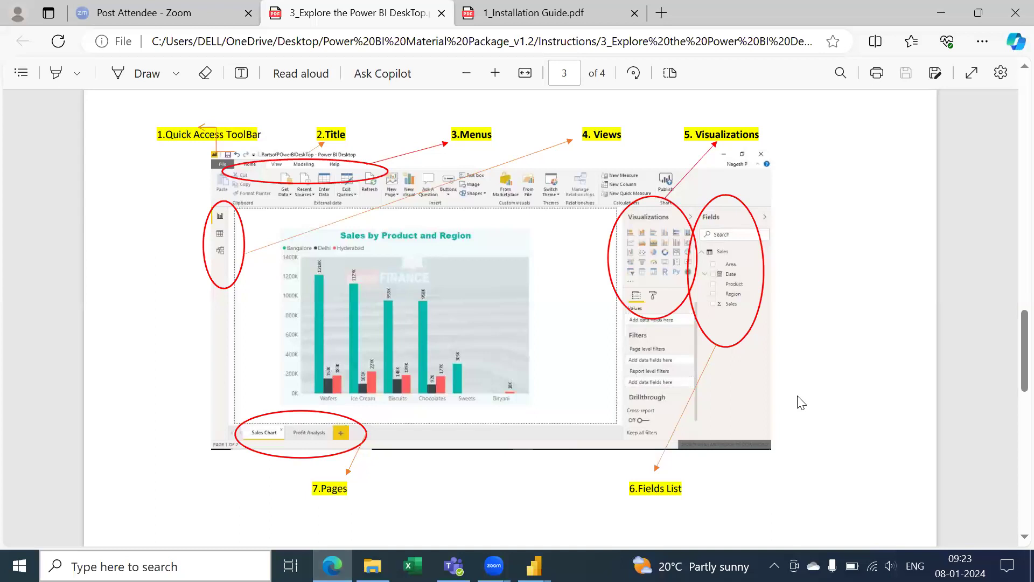
{"action": "scroll", "coordinate": [802, 403], "scroll_direction": "down", "scroll_amount": 10}
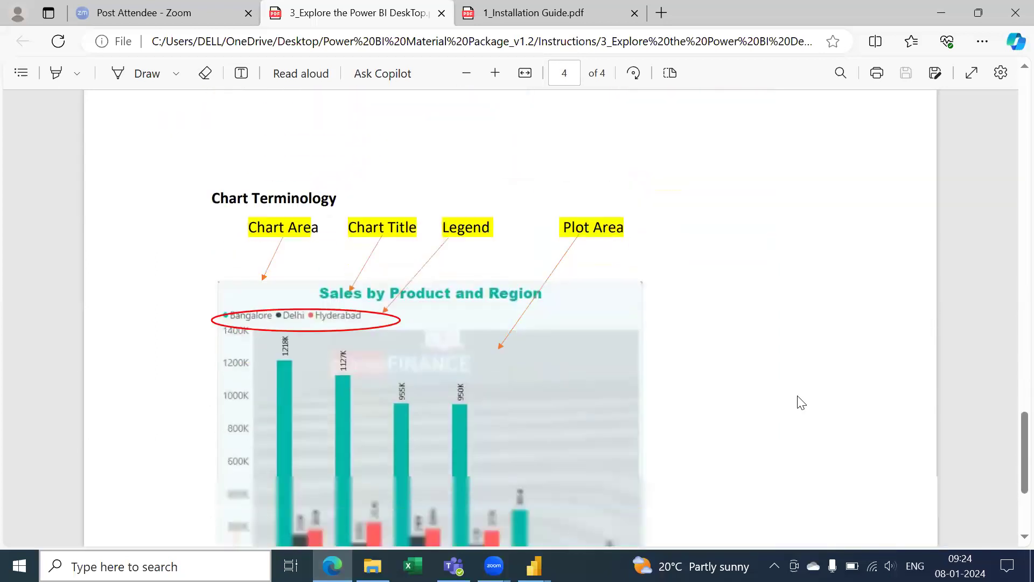
{"action": "scroll", "coordinate": [801, 402], "scroll_direction": "down", "scroll_amount": 2}
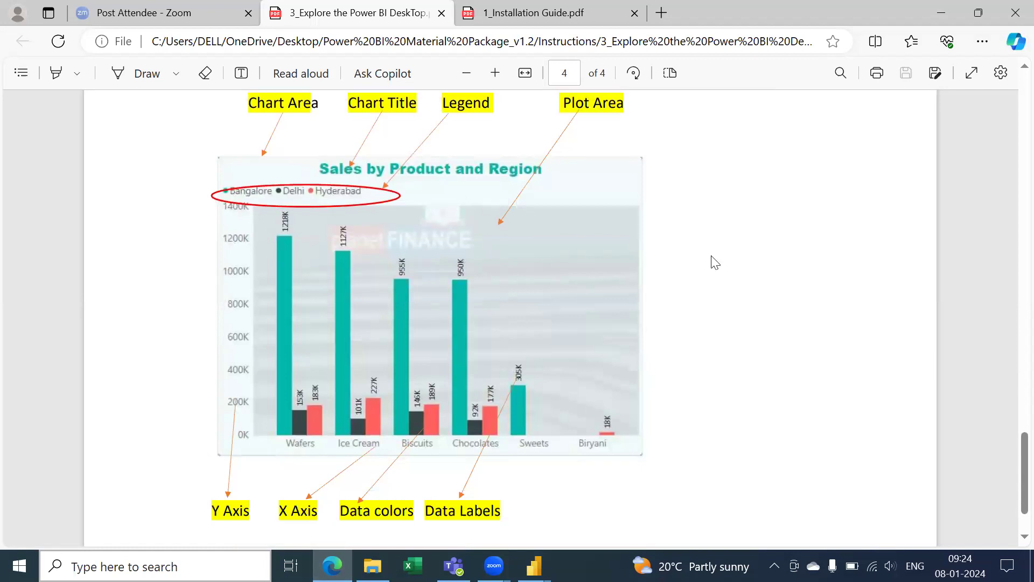
{"action": "scroll", "coordinate": [715, 262], "scroll_direction": "up", "scroll_amount": 1}
{"action": "scroll", "coordinate": [715, 262], "scroll_direction": "down", "scroll_amount": 1}
{"action": "scroll", "coordinate": [715, 262], "scroll_direction": "up", "scroll_amount": 1}
{"action": "scroll", "coordinate": [715, 262], "scroll_direction": "up", "scroll_amount": 1}
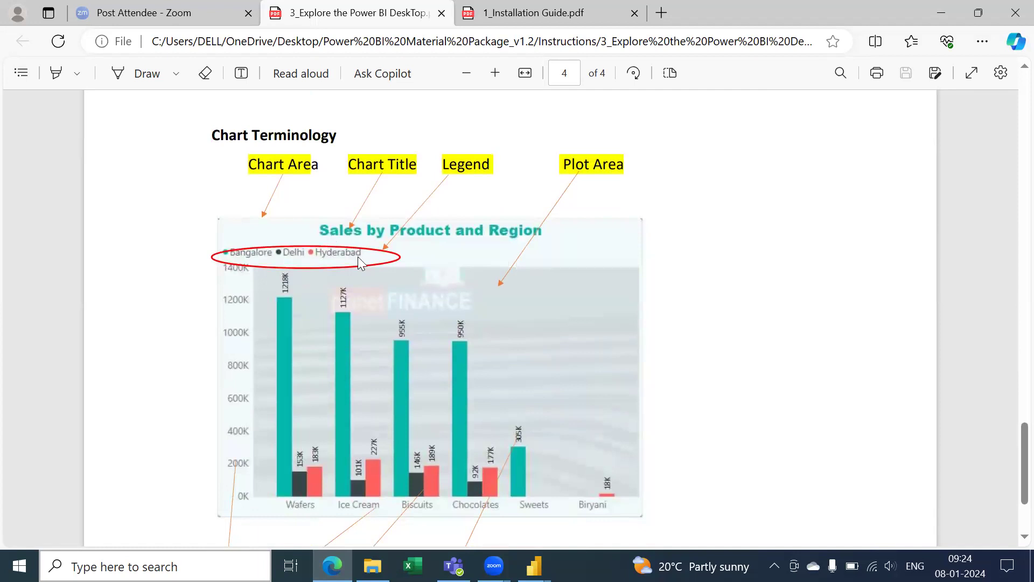
Step: Compare the guide's chart area, title and legend labels with the Sum of Sales by Region chart in Power BI Desktop
{"action": "key", "text": "alt+Tab"}
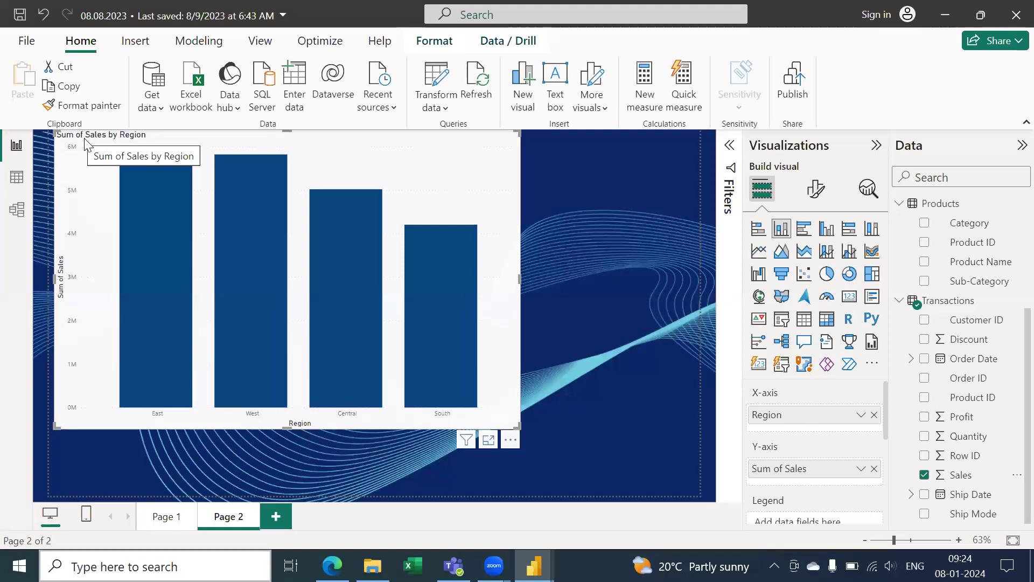
{"action": "key", "text": "alt+Tab"}
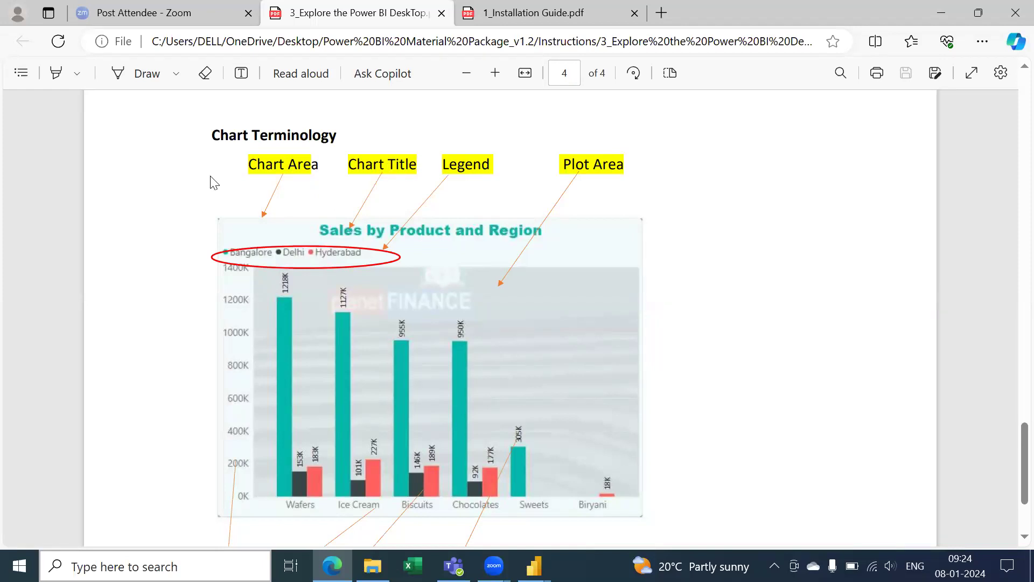
{"action": "key", "text": "alt+Tab"}
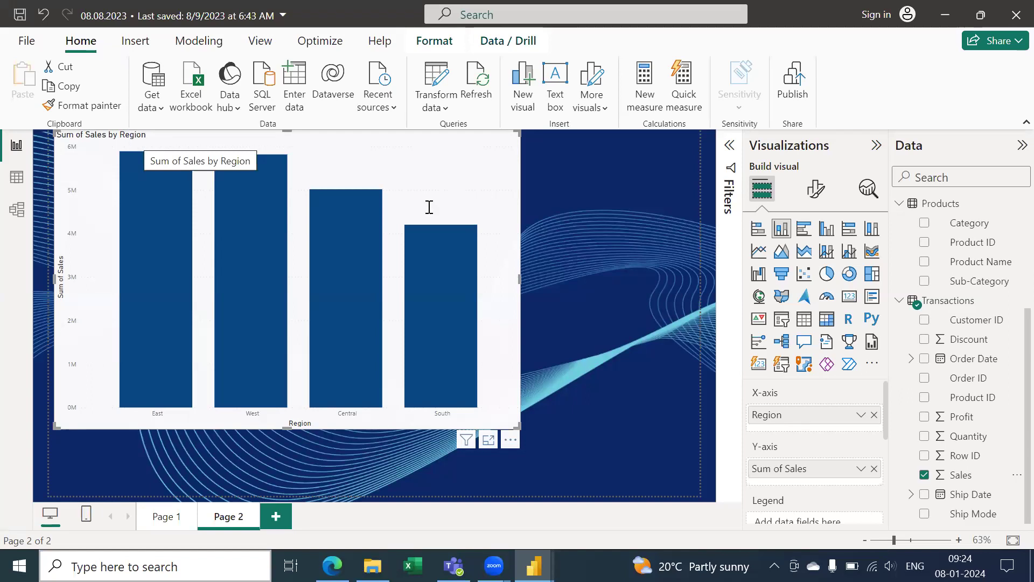
{"action": "key", "text": "alt+Tab"}
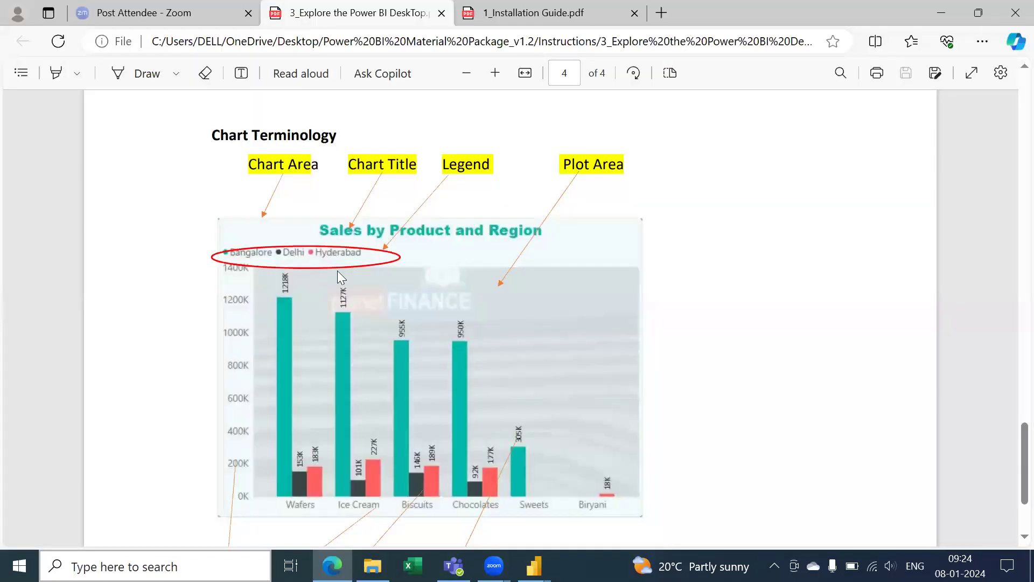
{"action": "key", "text": "alt+Tab"}
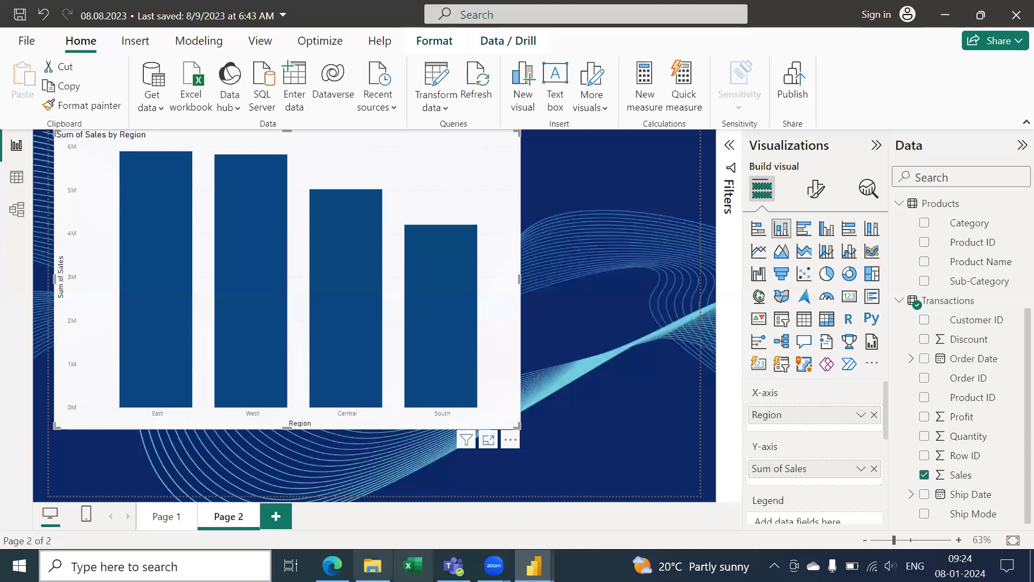
Step: Open the Profit Analysis_Output workbook in Excel from Intro\01 Excel\Excel Projects\01 Profit Analysis on drive D
{"action": "left_click", "coordinate": [372, 566]}
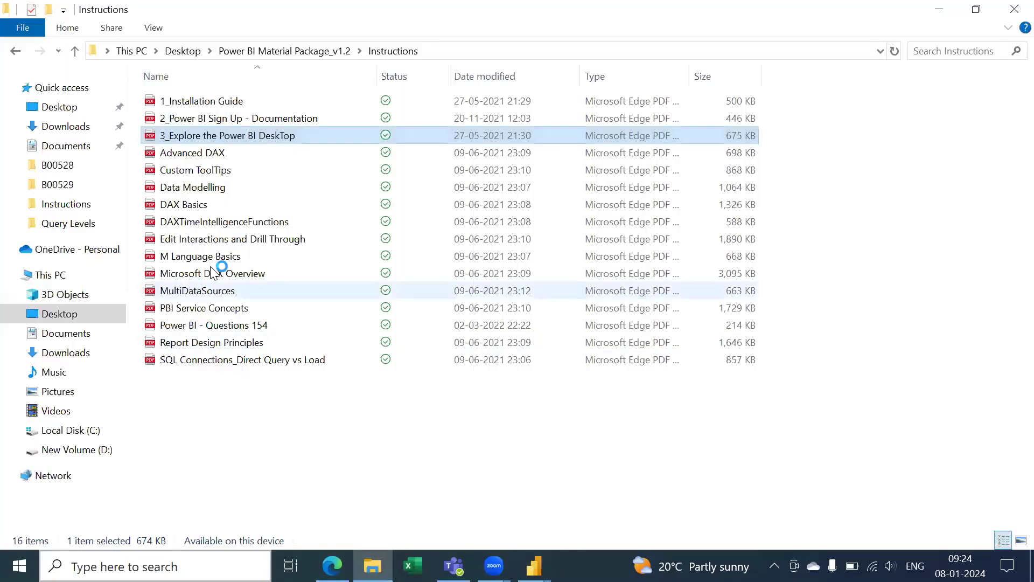
{"action": "left_click", "coordinate": [384, 441]}
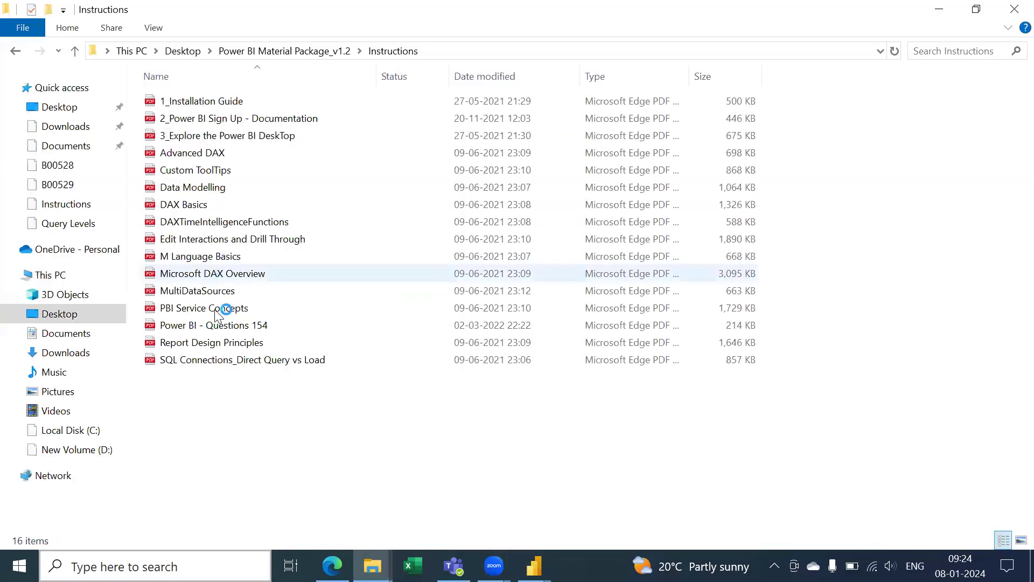
{"action": "left_click", "coordinate": [56, 110]}
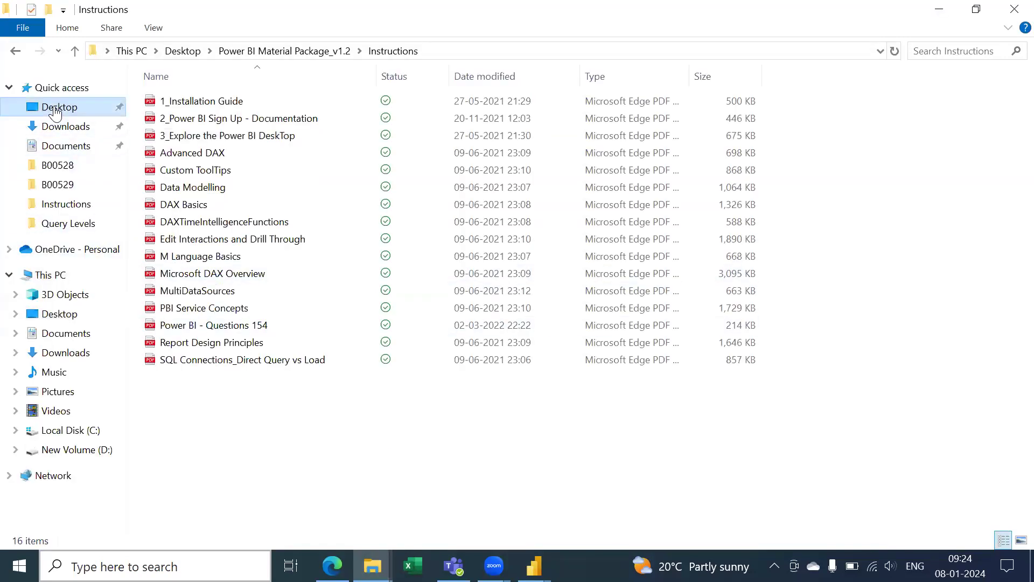
{"action": "left_click", "coordinate": [76, 449]}
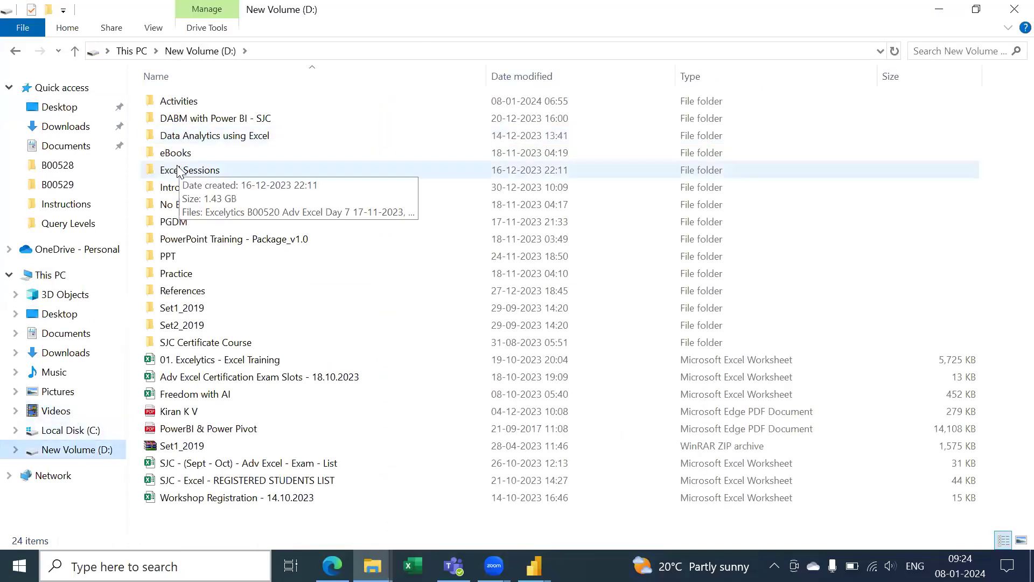
{"action": "left_click", "coordinate": [174, 188]}
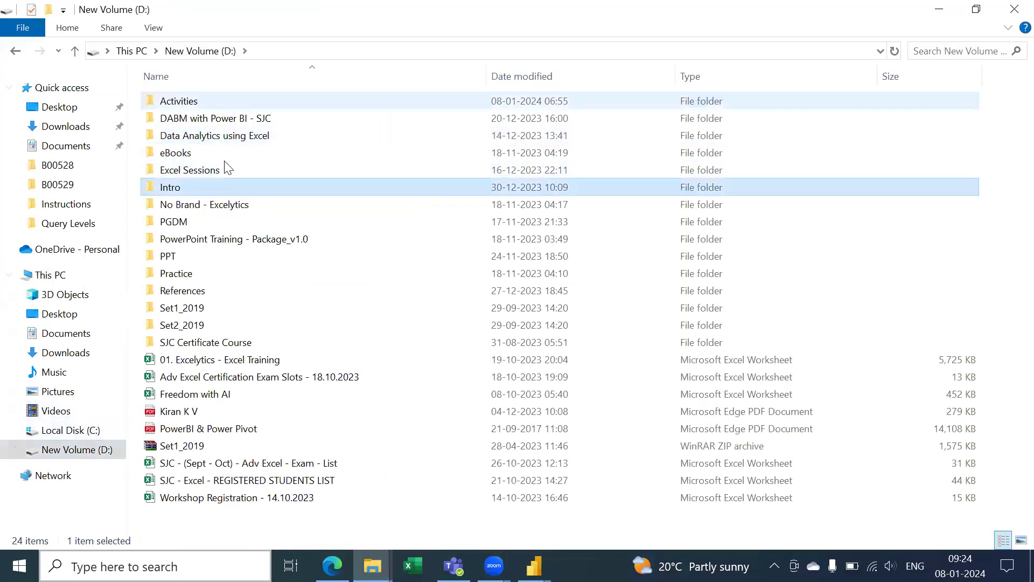
{"action": "double_click", "coordinate": [190, 192]}
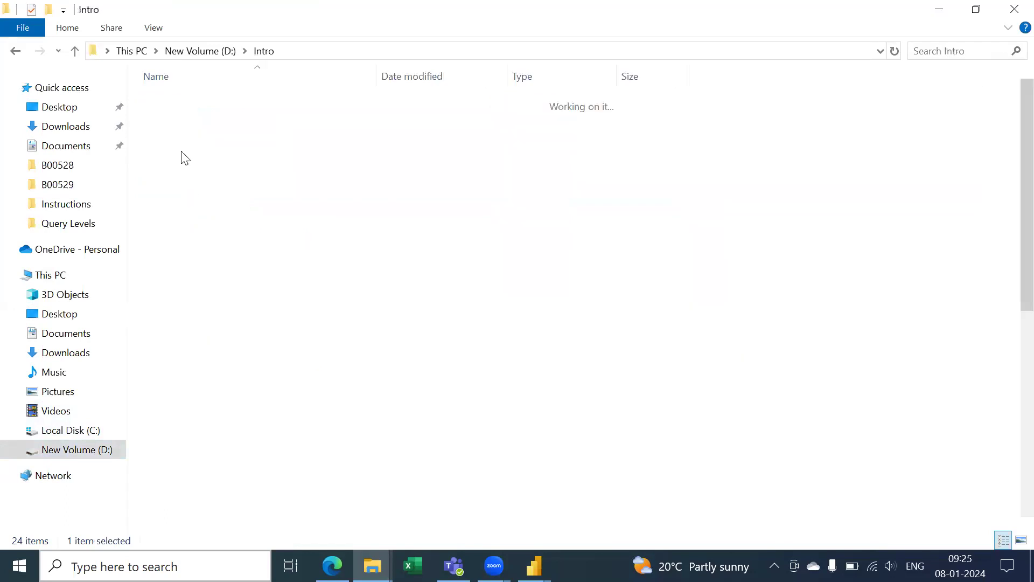
{"action": "double_click", "coordinate": [201, 99]}
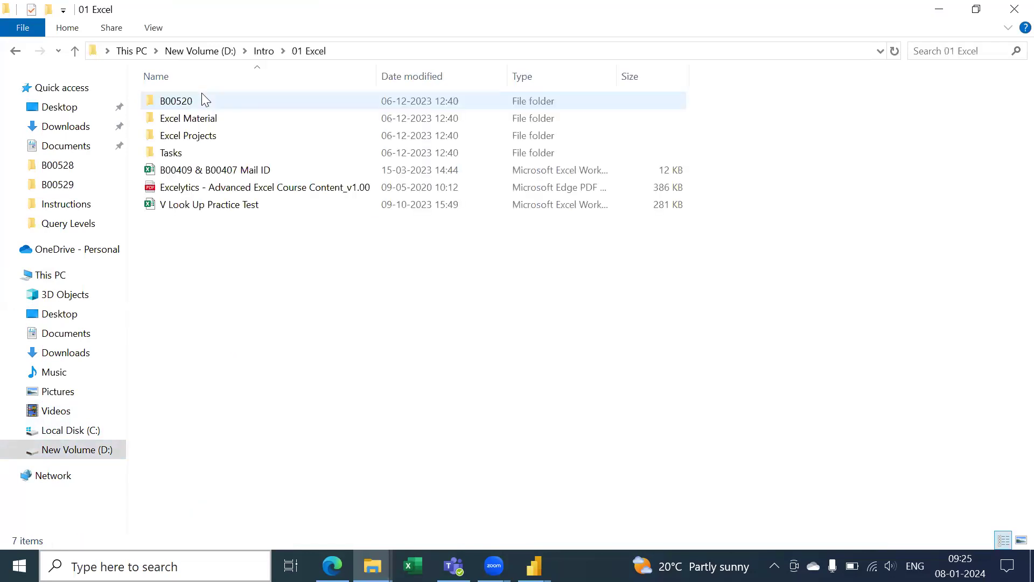
{"action": "left_click", "coordinate": [208, 140]}
{"action": "double_click", "coordinate": [204, 135]}
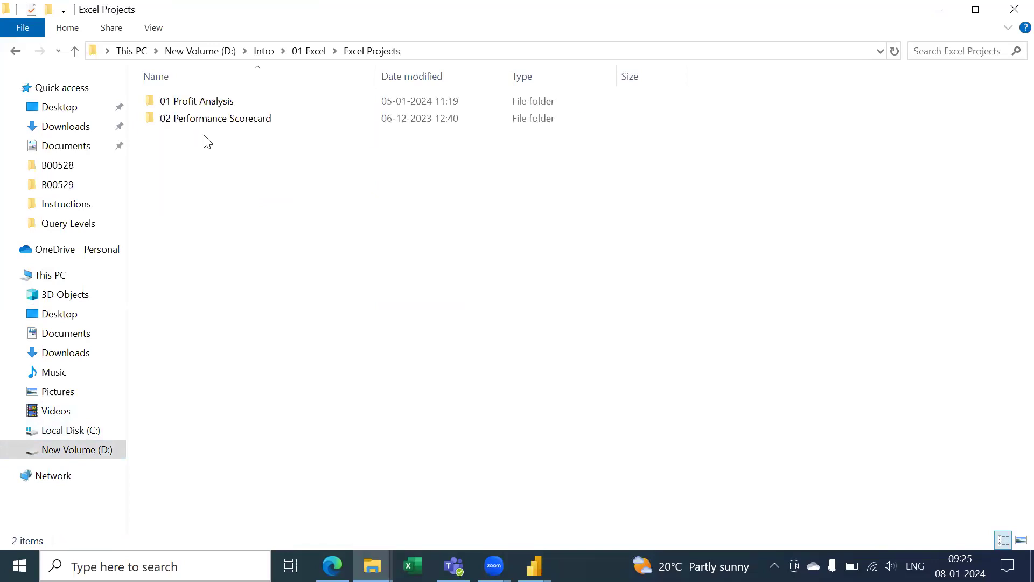
{"action": "double_click", "coordinate": [220, 105]}
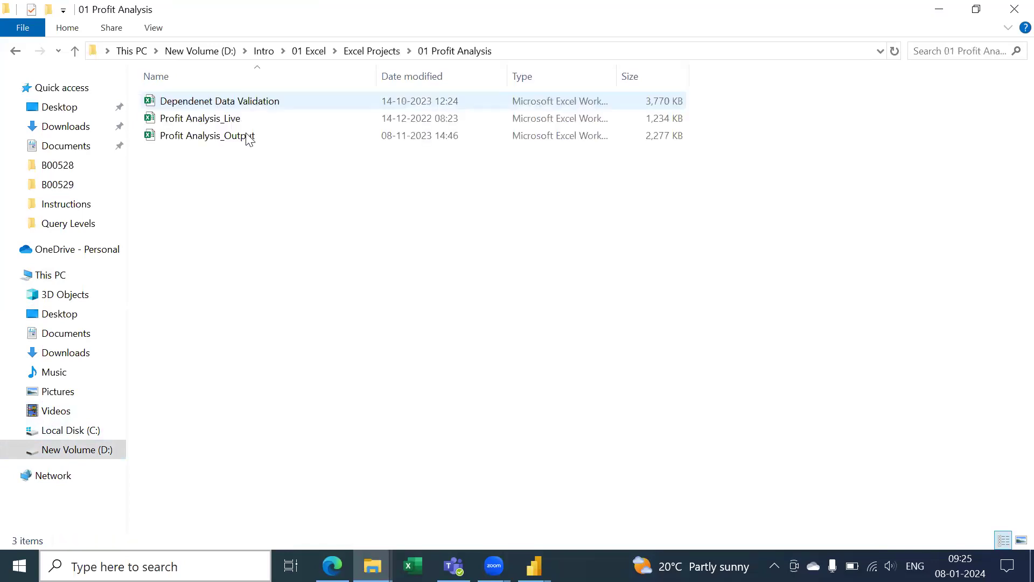
{"action": "double_click", "coordinate": [243, 139]}
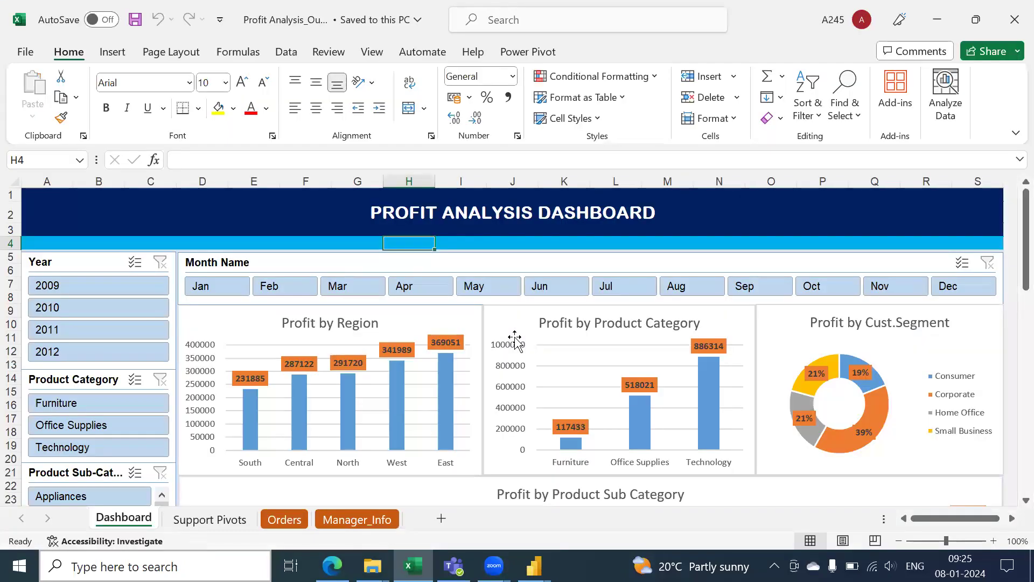
Step: Copy the Dashboard's Profit by Region chart to cell D4 of a new sheet and enlarge it to about column P, row 20
{"action": "left_click", "coordinate": [257, 332]}
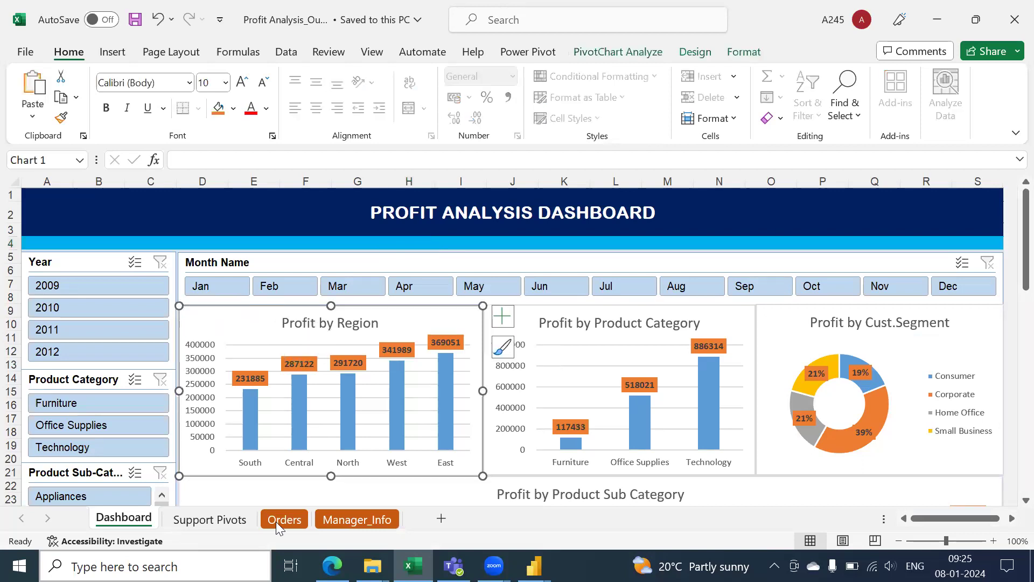
{"action": "left_click", "coordinate": [441, 518]}
{"action": "left_click", "coordinate": [220, 231]}
{"action": "key", "text": "ctrl+v"}
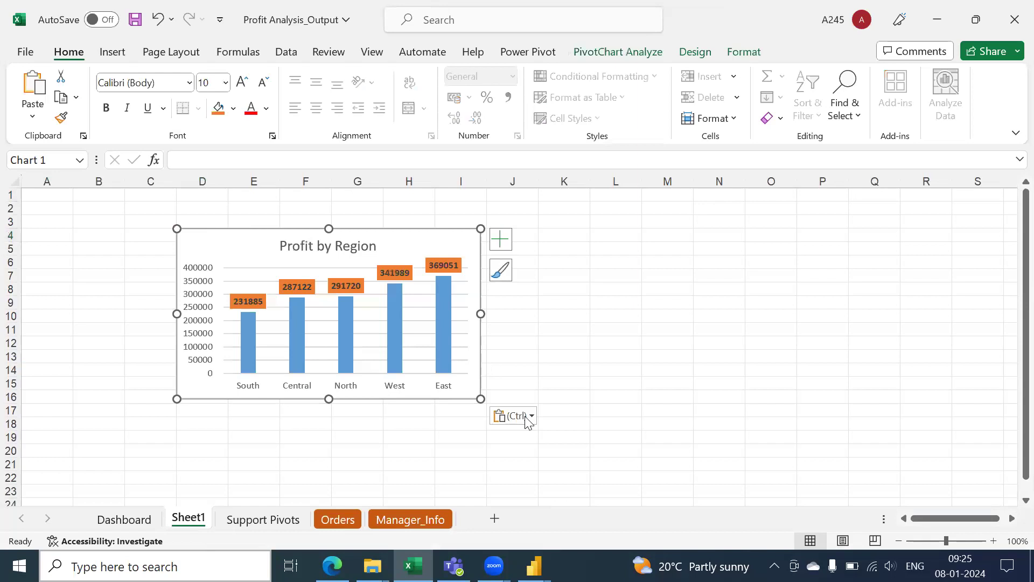
{"action": "left_click_drag", "start_coordinate": [480, 398], "coordinate": [839, 457]}
Step: Select the plot area, chart area and data labels of the enlarged Profit by Region chart in turn to identify each element
{"action": "left_click", "coordinate": [461, 304]}
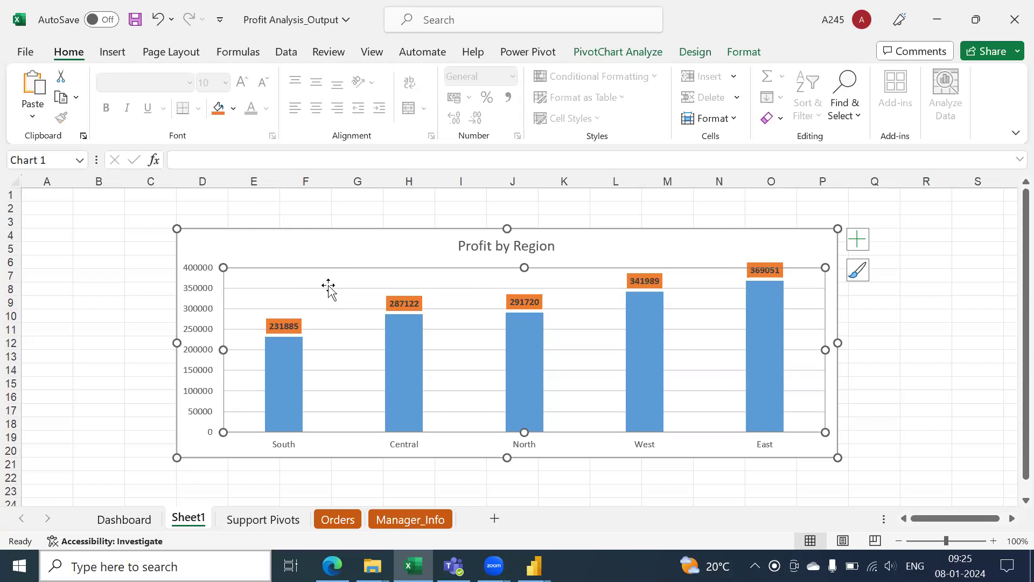
{"action": "left_click", "coordinate": [317, 245]}
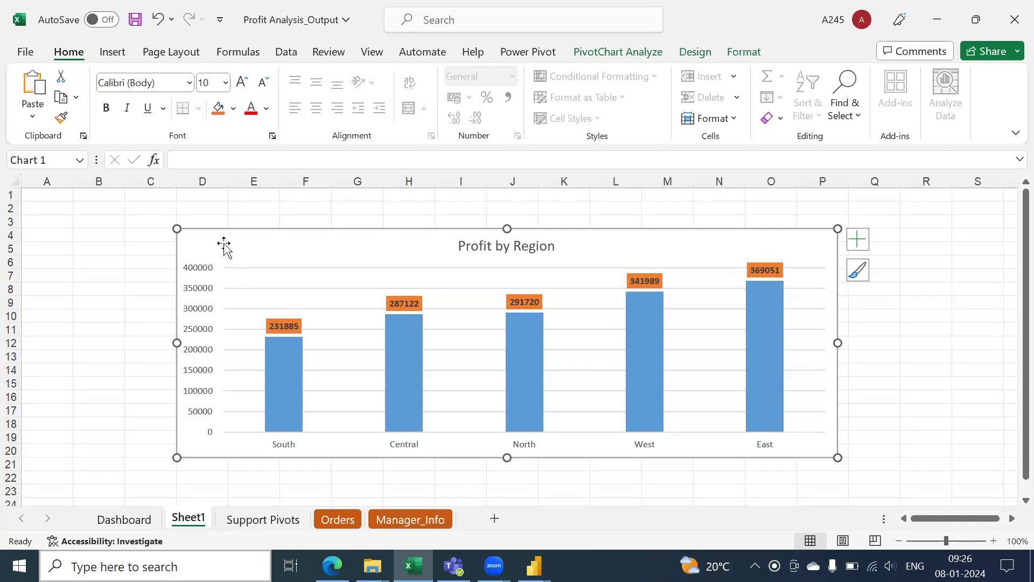
{"action": "left_click", "coordinate": [337, 288]}
{"action": "left_click", "coordinate": [342, 277]}
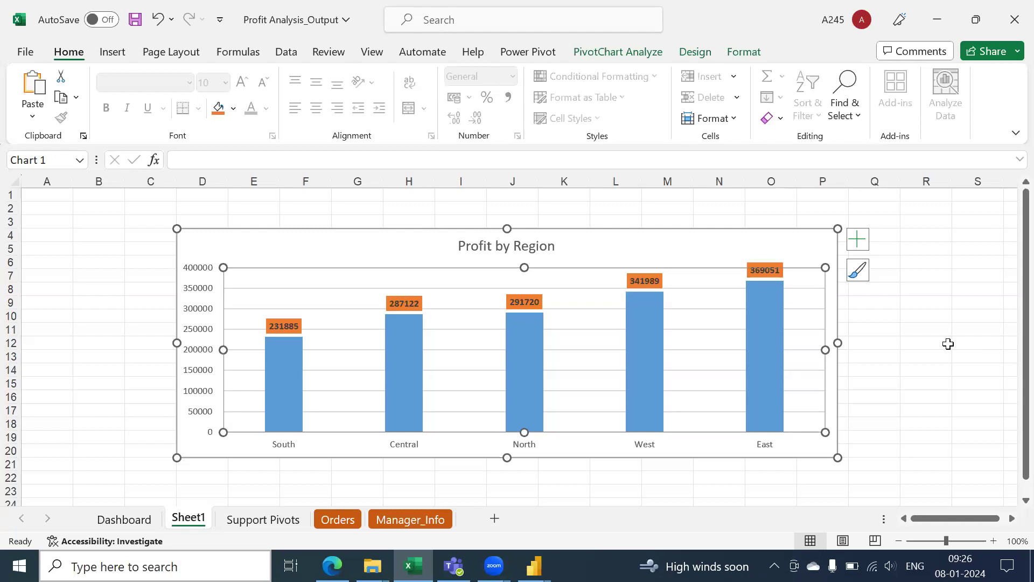
{"action": "left_click", "coordinate": [293, 327]}
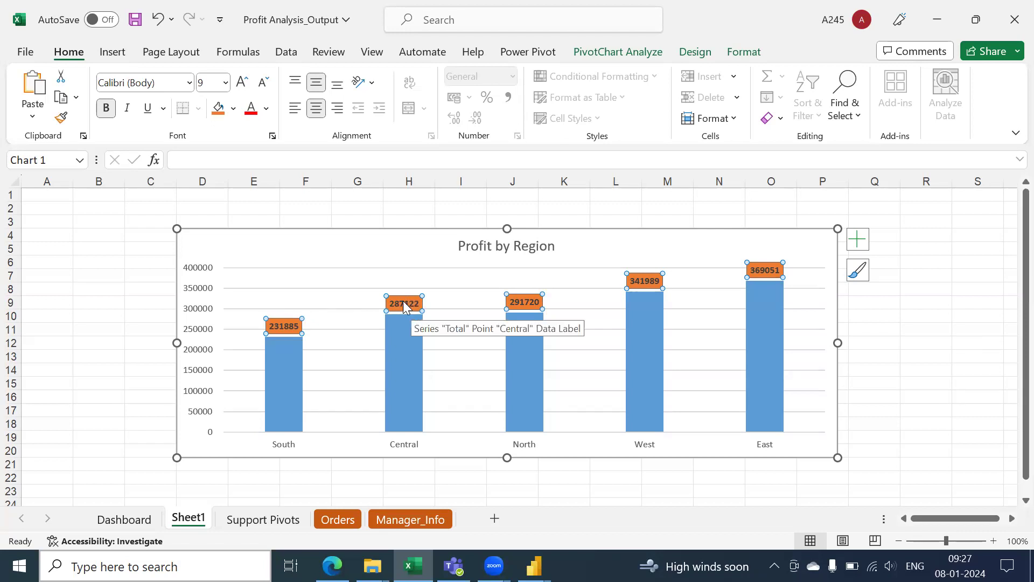
Step: Switch to Power BI Desktop and examine the tooltips on the columns of the Sum of Sales by Region chart
{"action": "key", "text": "alt+Tab"}
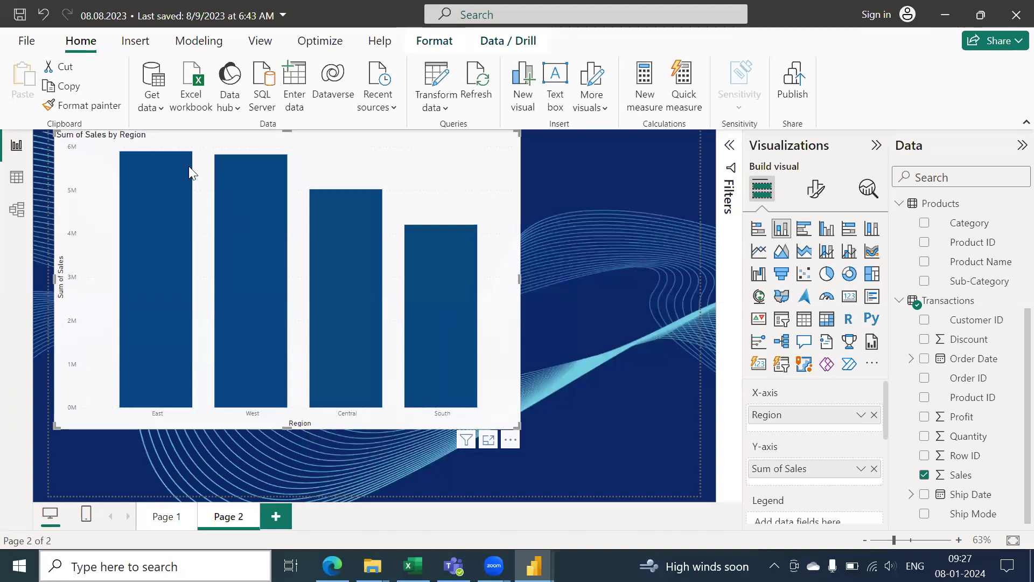
{"action": "mouse_move", "coordinate": [265, 168]}
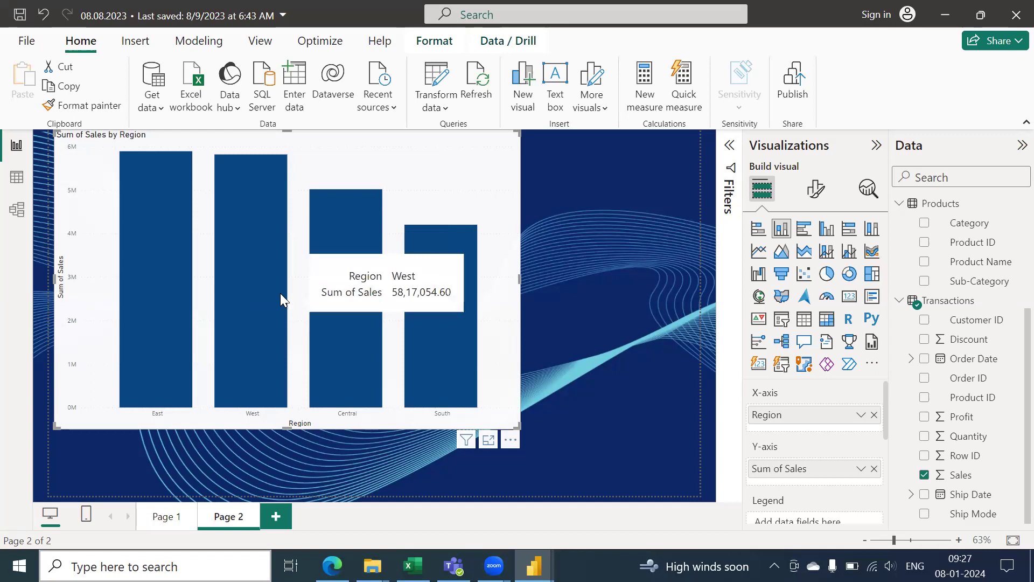
{"action": "mouse_move", "coordinate": [356, 305]}
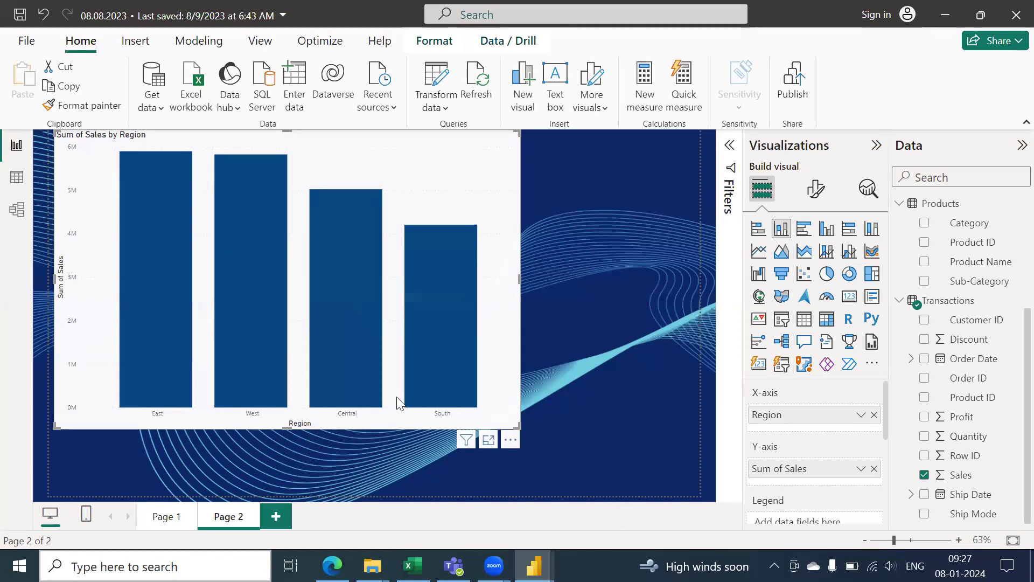
{"action": "mouse_move", "coordinate": [356, 348]}
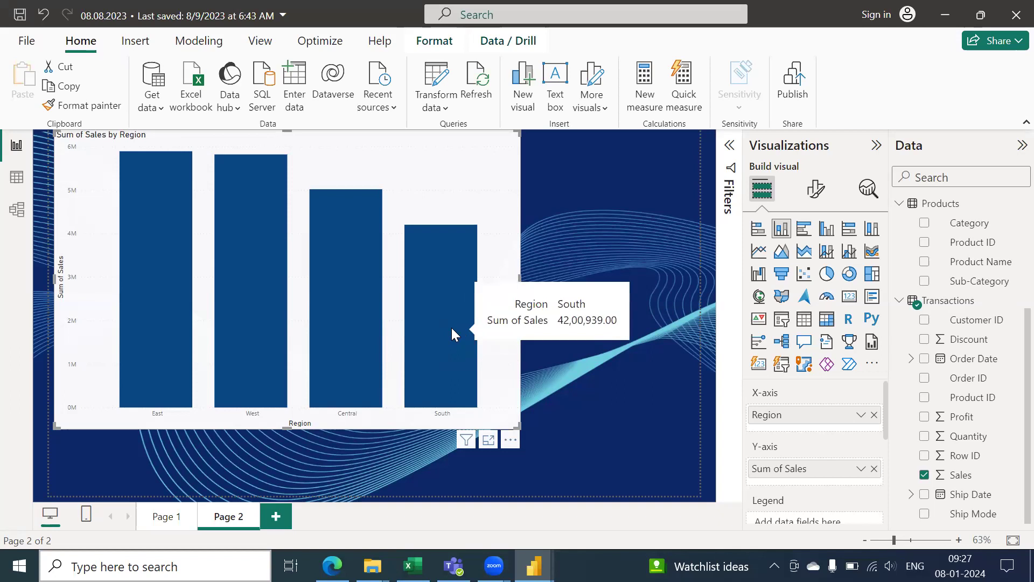
Step: Switch to the guide in Edge and review the Y Axis, X Axis, Data colors and Data Labels markers on page 4
{"action": "key", "text": "alt+Tab"}
{"action": "key", "text": "alt+Tab"}
{"action": "key", "text": "alt+Tab"}
{"action": "key", "text": "alt+Tab"}
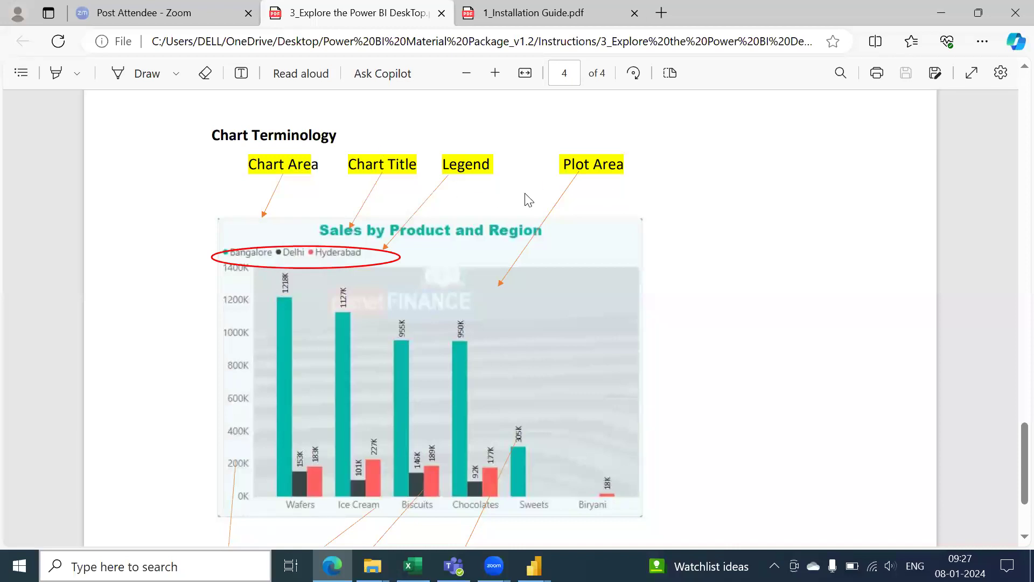
{"action": "scroll", "coordinate": [525, 193], "scroll_direction": "down", "scroll_amount": 3}
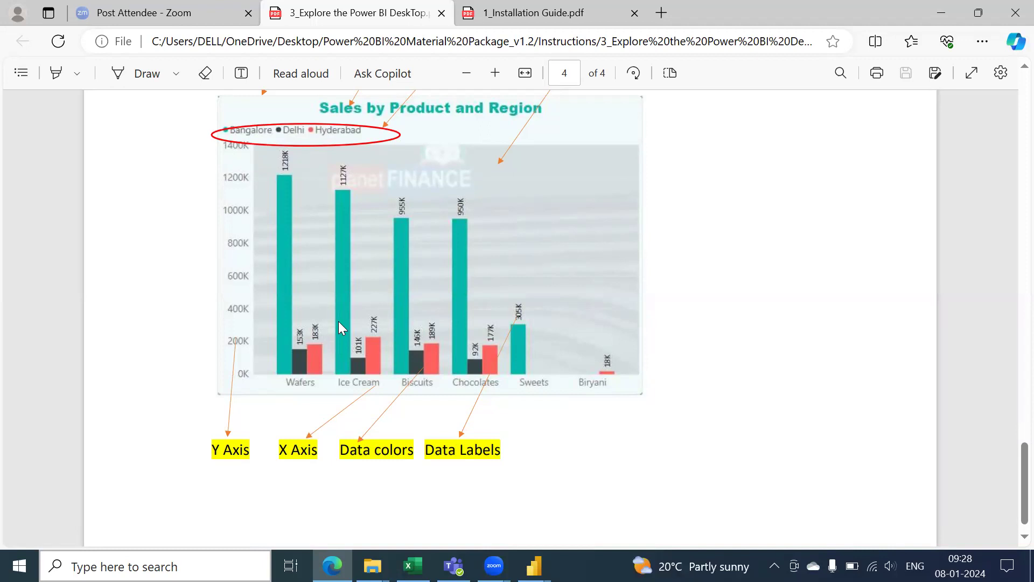
Step: Return to Power BI Desktop, inspect the Sum of Sales by Region columns again and view the visuals on Page 1
{"action": "key", "text": "alt+Tab"}
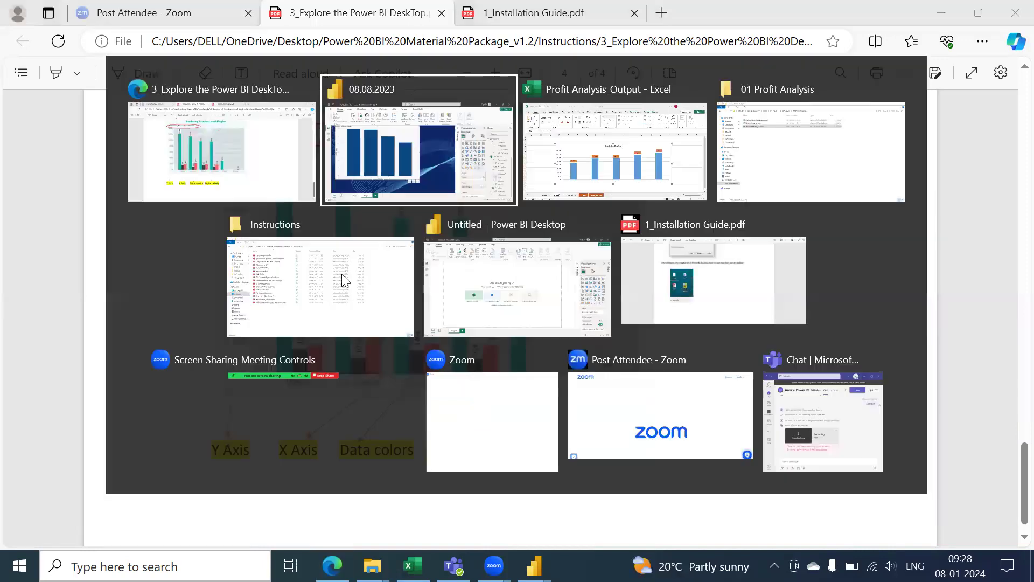
{"action": "mouse_move", "coordinate": [175, 323]}
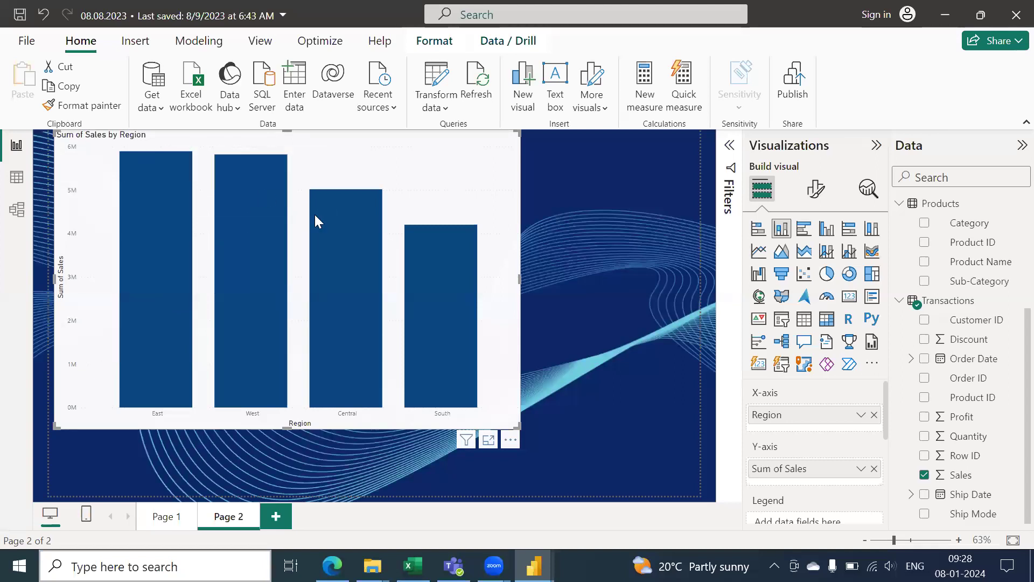
{"action": "mouse_move", "coordinate": [377, 265]}
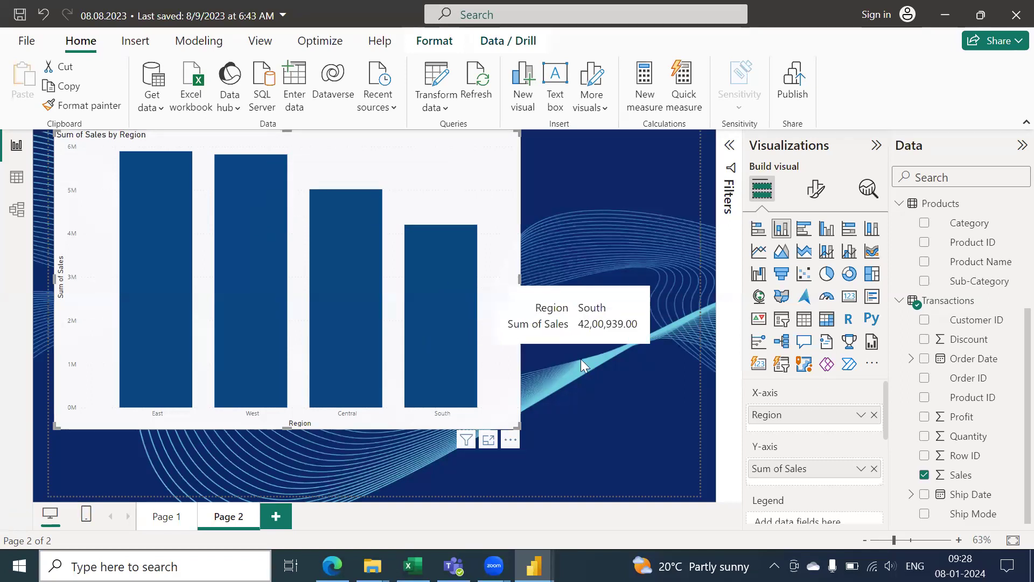
{"action": "left_click", "coordinate": [175, 521]}
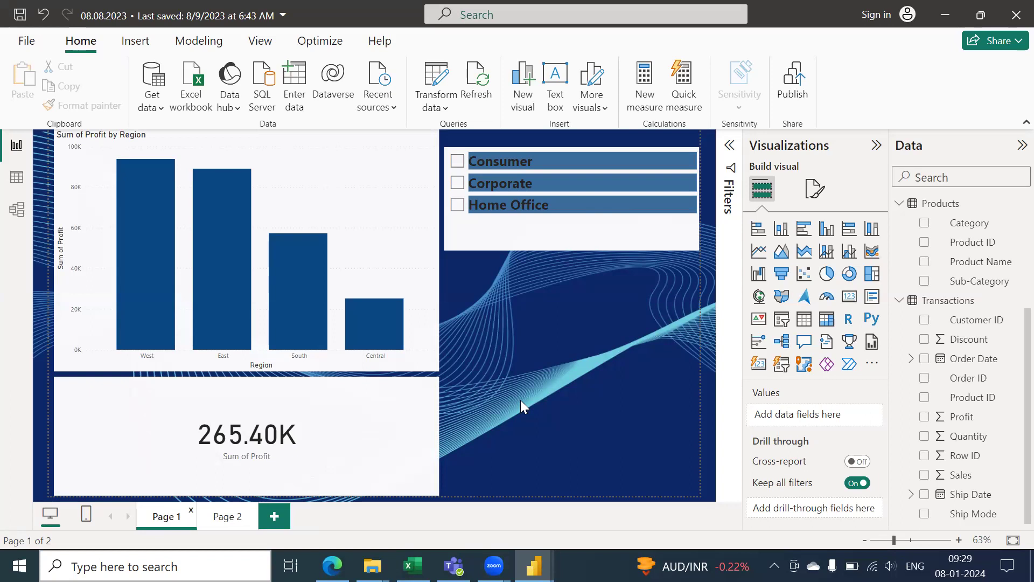
Step: Switch to Excel and copy the entire Orders table from Profit Analysis_Output into cell A1 of a new workbook
{"action": "key", "text": "alt+Tab"}
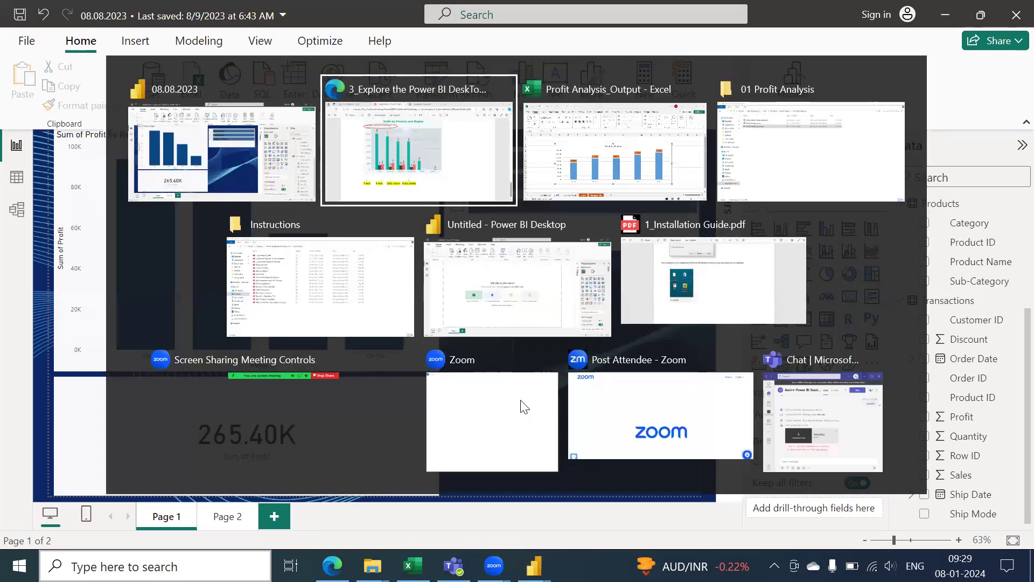
{"action": "key", "text": "alt+Tab"}
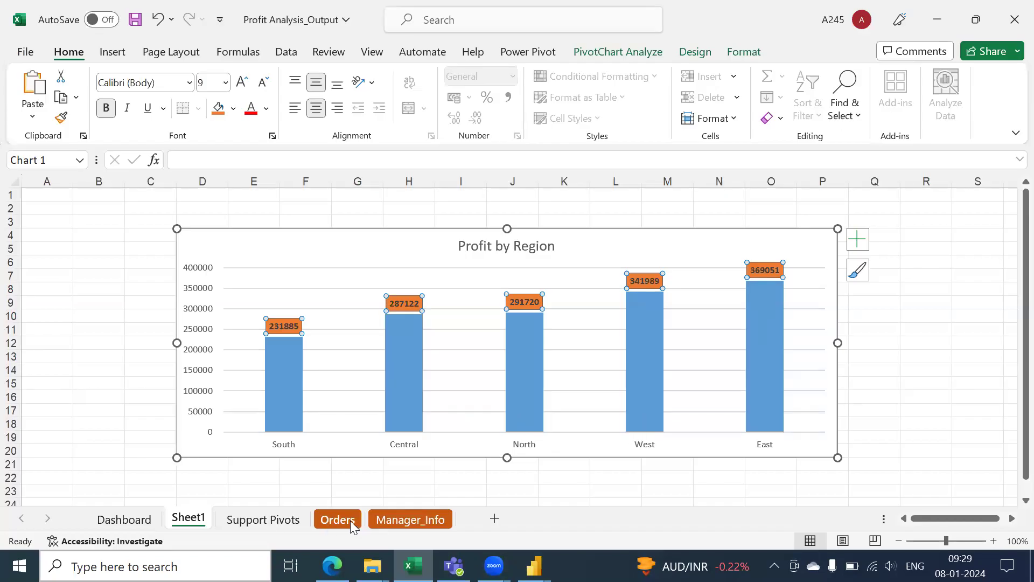
{"action": "left_click", "coordinate": [350, 519]}
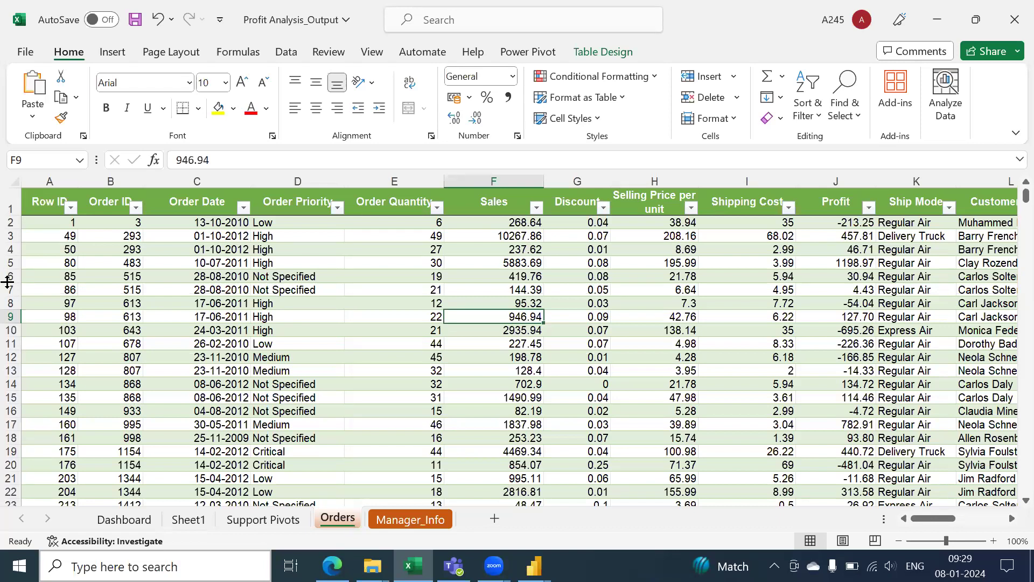
{"action": "left_click", "coordinate": [42, 207]}
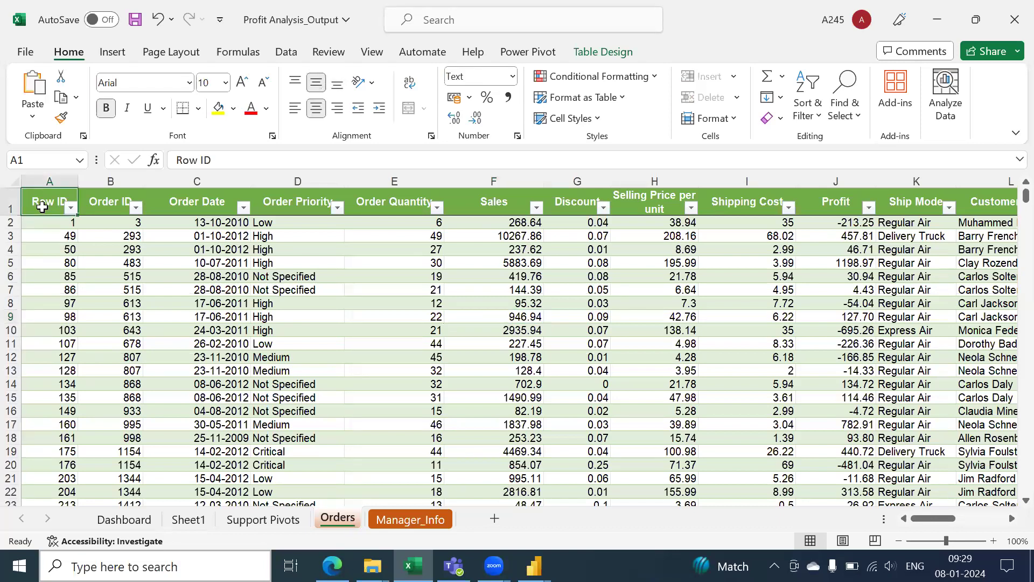
{"action": "key", "text": "ctrl+shift+Right"}
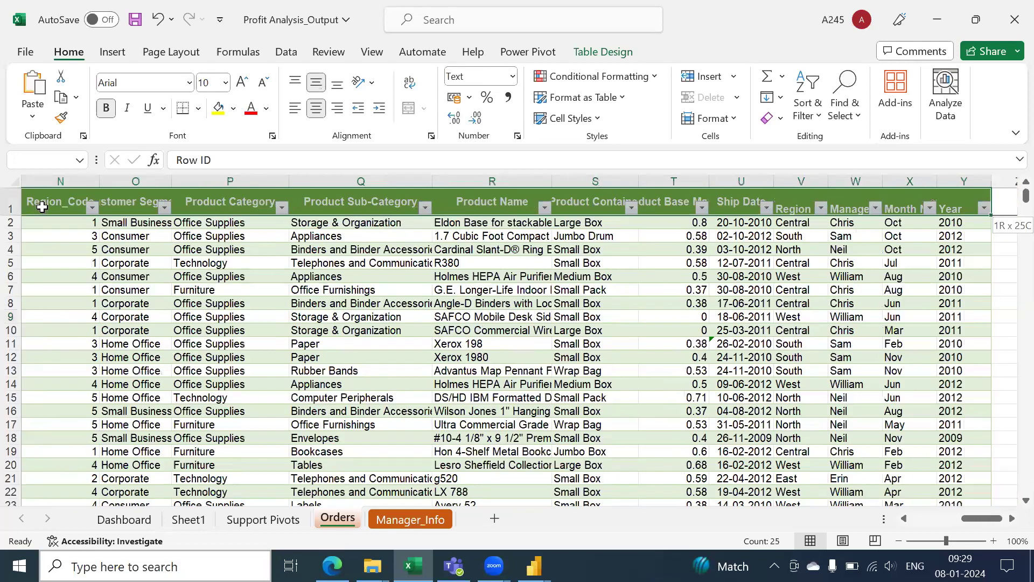
{"action": "key", "text": "ctrl+shift+Down"}
{"action": "key", "text": "ctrl+c"}
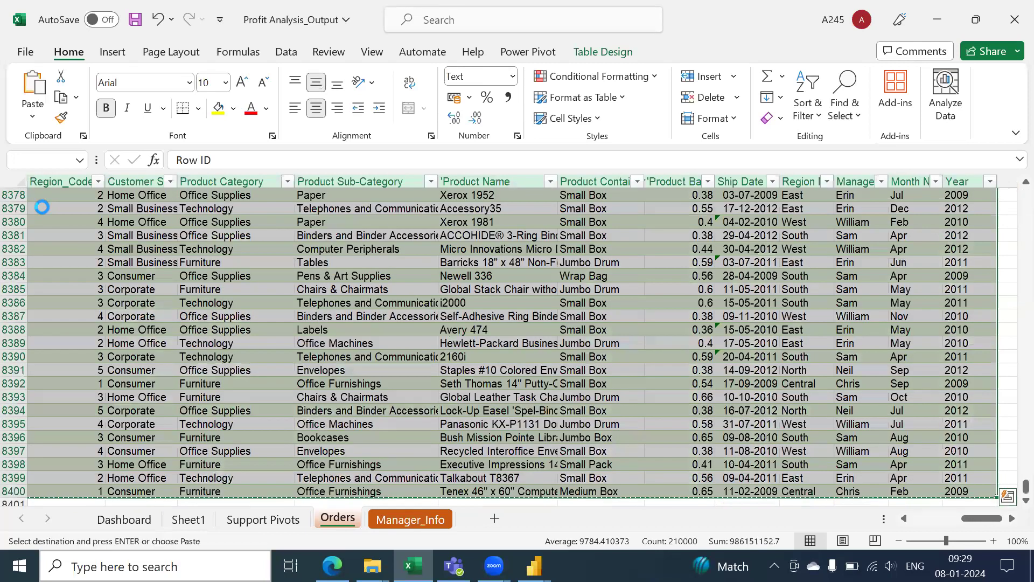
{"action": "key", "text": "ctrl+n"}
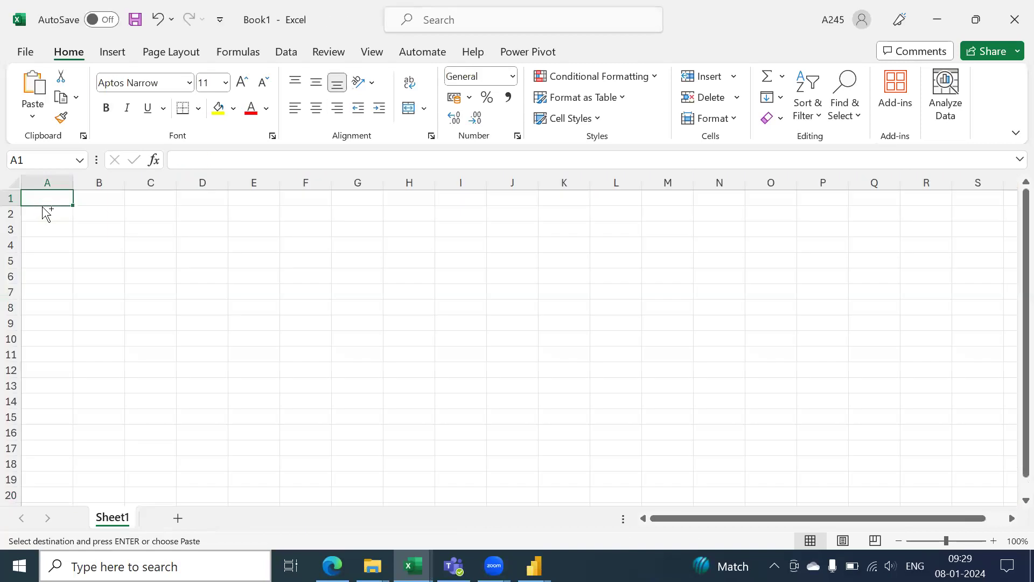
{"action": "key", "text": "ctrl+v"}
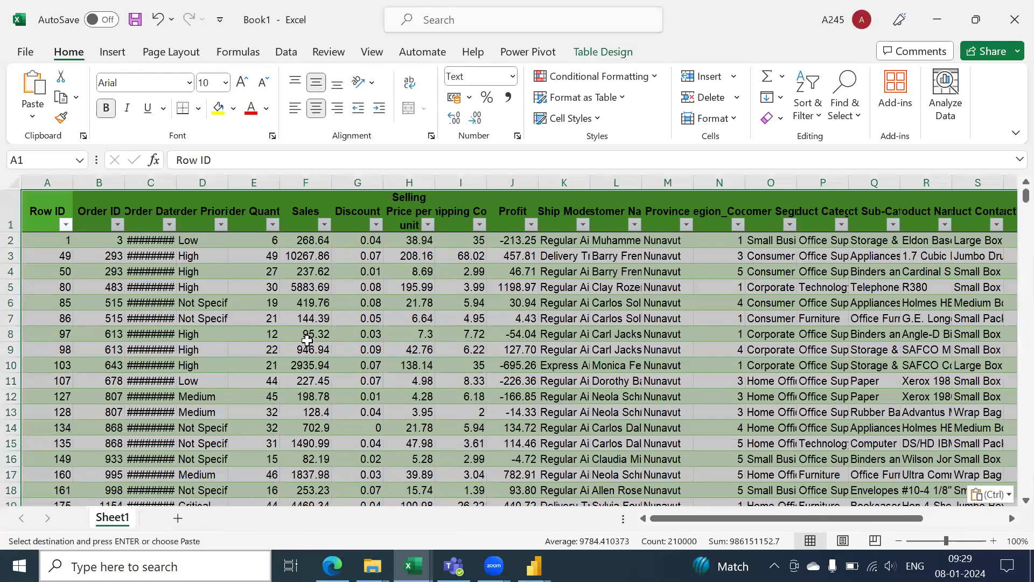
Step: AutoFit all column widths of the pasted orders data in the new workbook and return to cell A1
{"action": "left_click", "coordinate": [307, 340]}
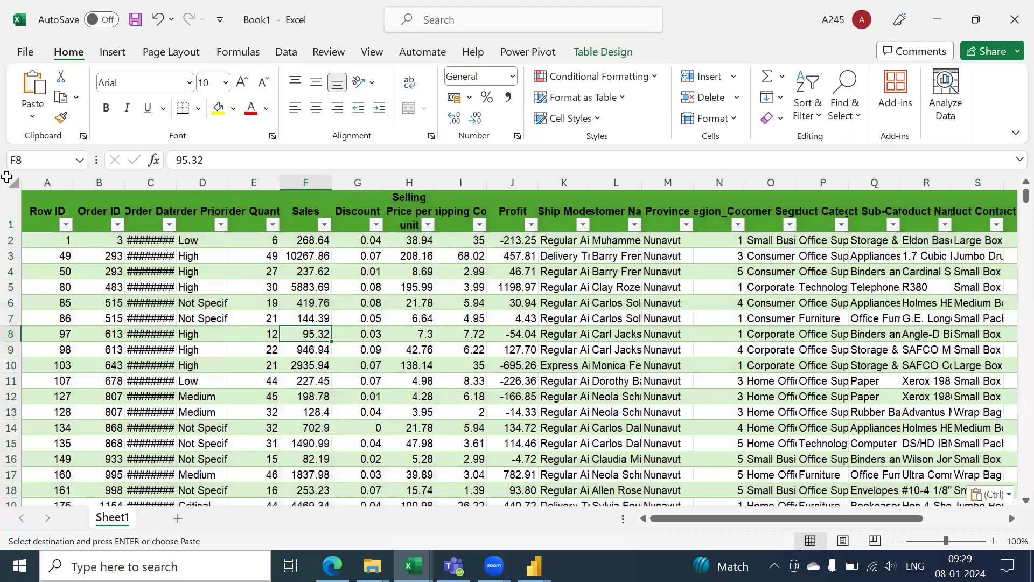
{"action": "left_click", "coordinate": [8, 179]}
{"action": "key", "text": "alt+o"}
{"action": "key", "text": "c"}
{"action": "key", "text": "a"}
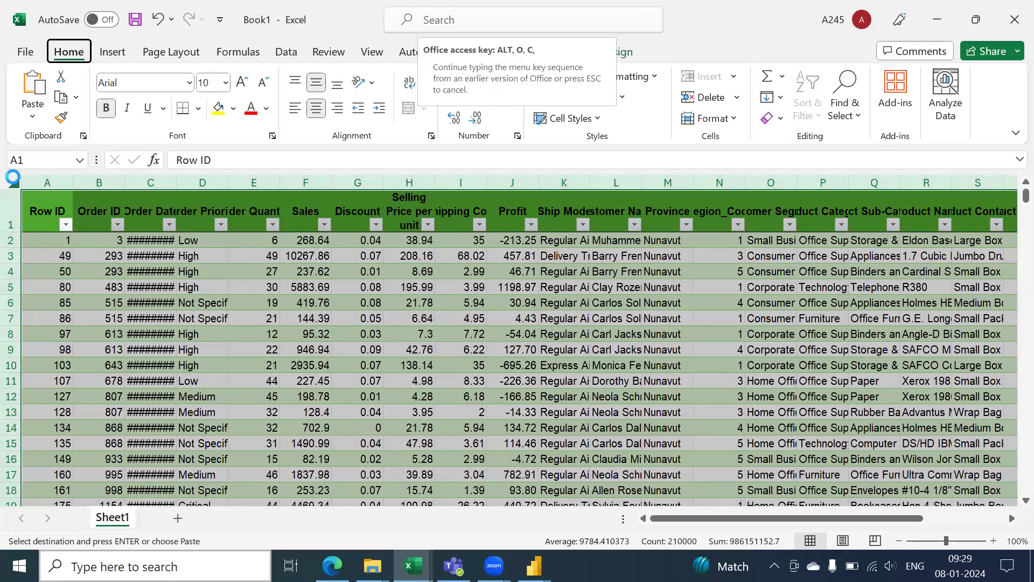
{"action": "key", "text": "ctrl+Home"}
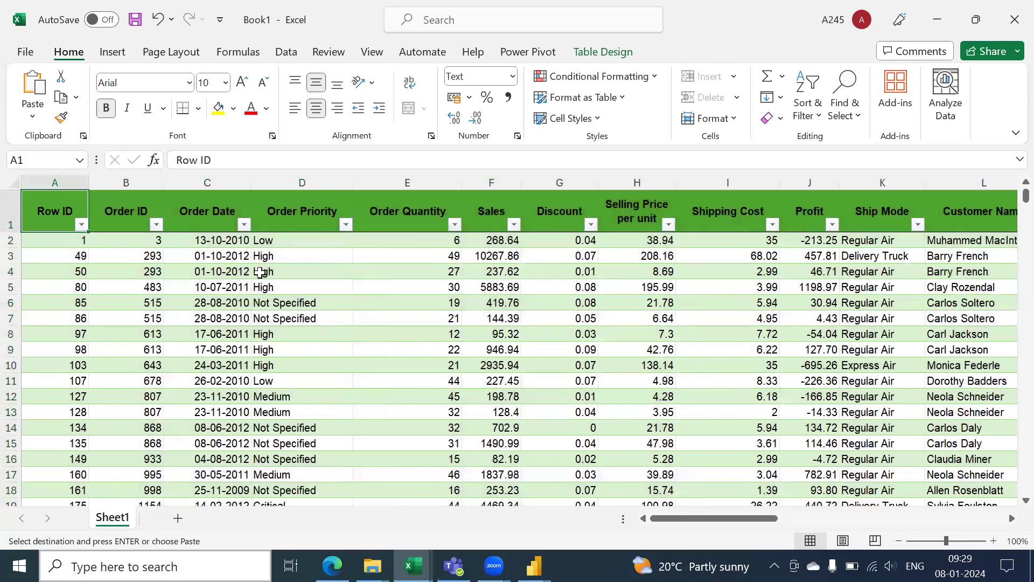
Step: Apply the White, Table Style Light 1 format to the orders table and turn off its banded rows
{"action": "left_click", "coordinate": [290, 318]}
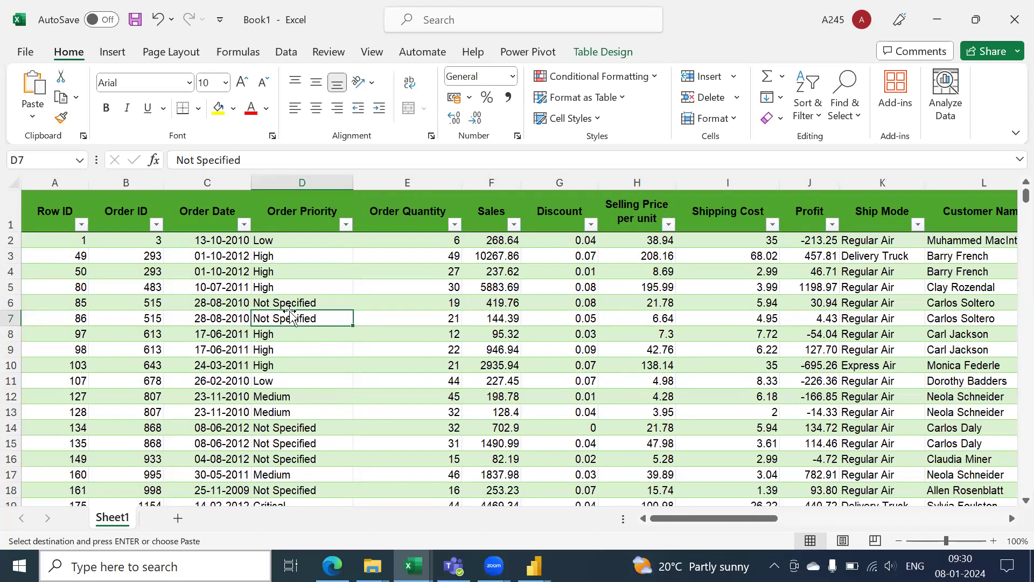
{"action": "left_click", "coordinate": [596, 99]}
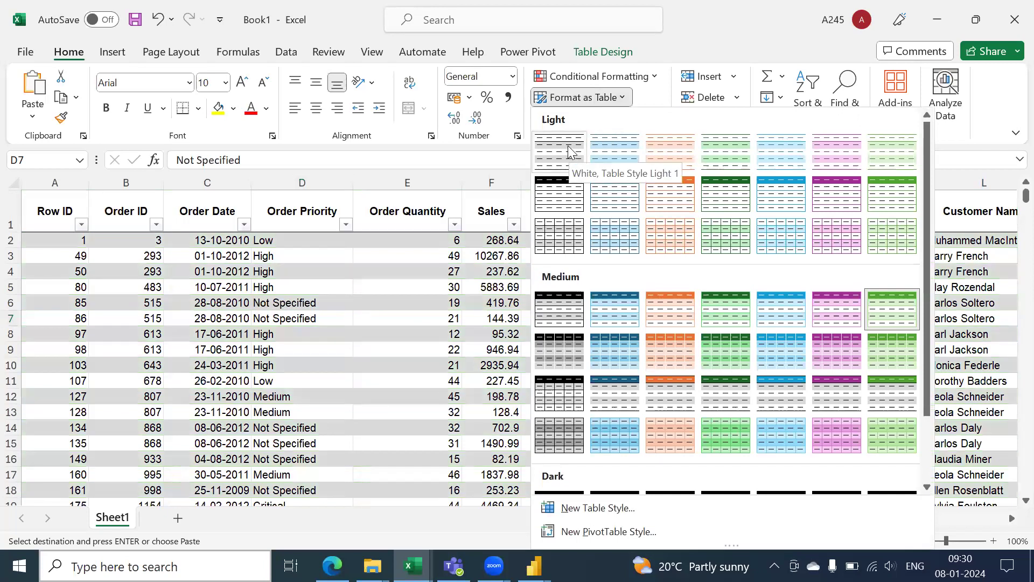
{"action": "left_click", "coordinate": [569, 146]}
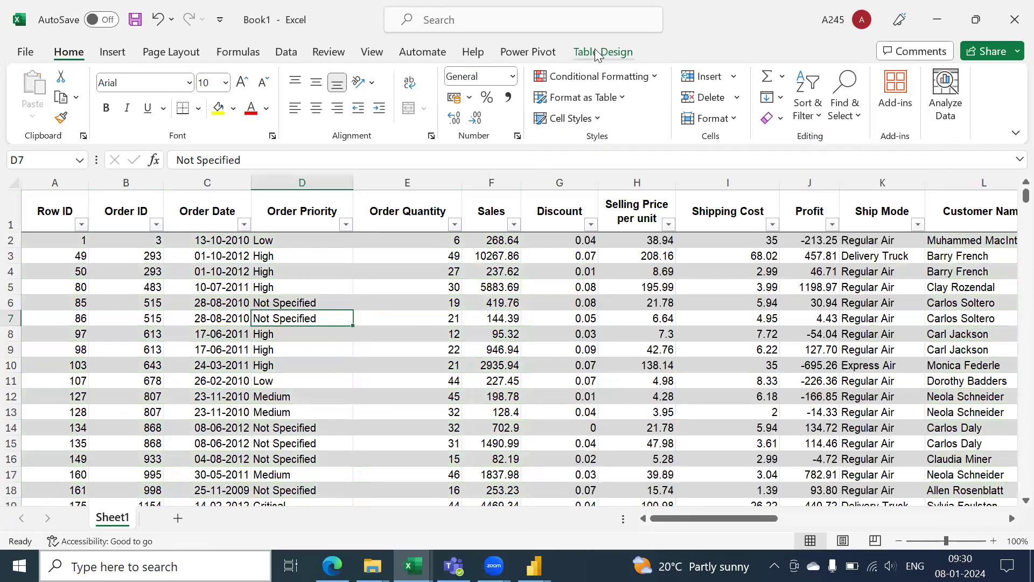
{"action": "left_click", "coordinate": [598, 52]}
{"action": "left_click", "coordinate": [483, 118]}
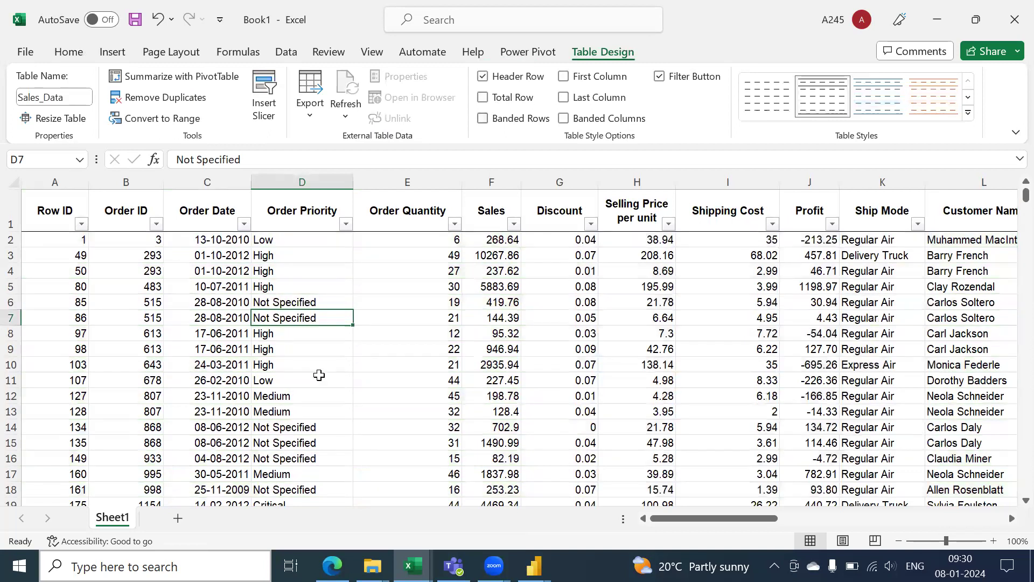
Step: Convert the Sales_Data table to a normal range
{"action": "left_click", "coordinate": [394, 314]}
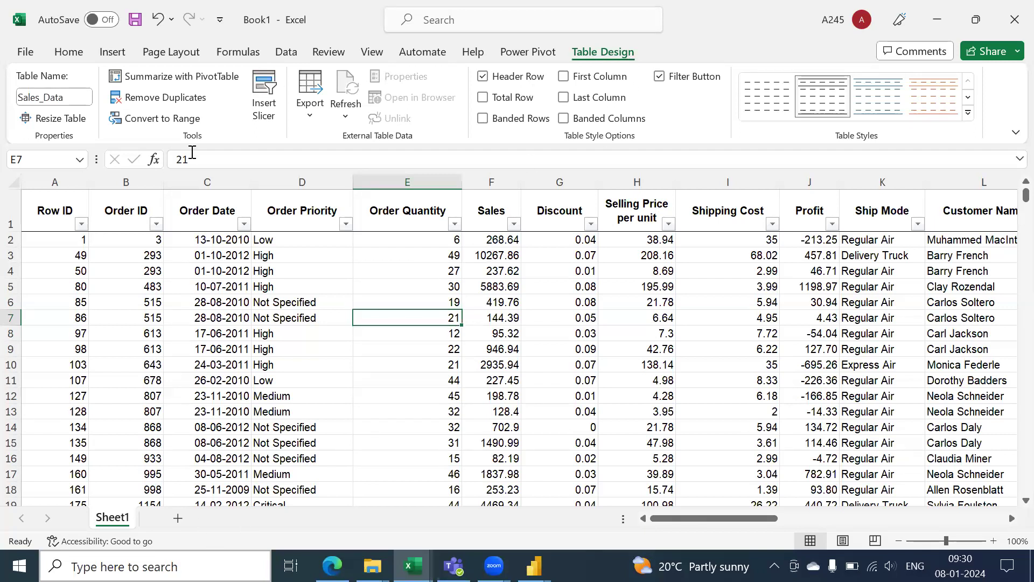
{"action": "left_click", "coordinate": [167, 119]}
{"action": "left_click", "coordinate": [489, 326]}
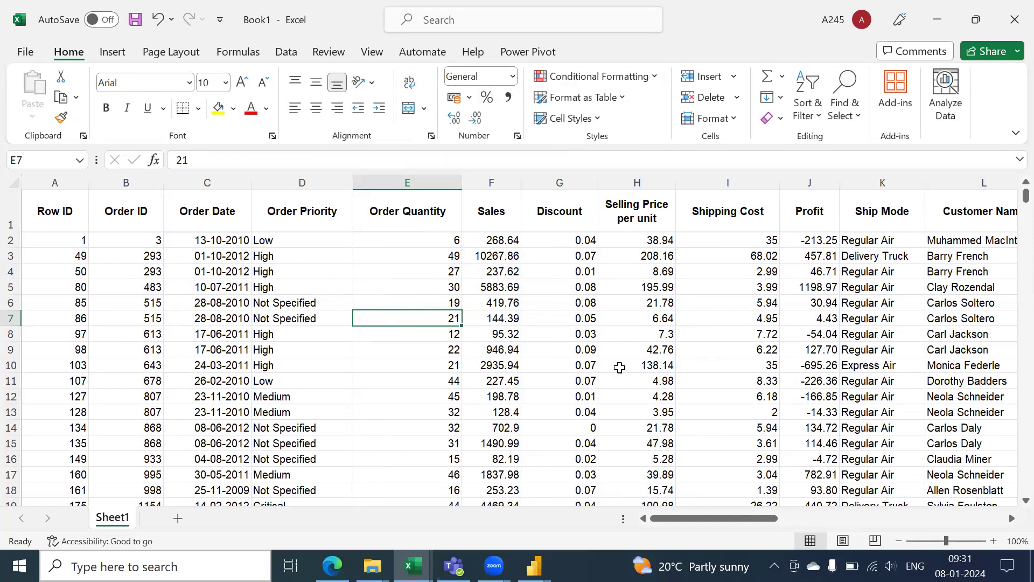
Step: Turn the plain orders range back into the Sales_Data table and show its table design options
{"action": "key", "text": "ctrl+t"}
{"action": "key", "text": "Return"}
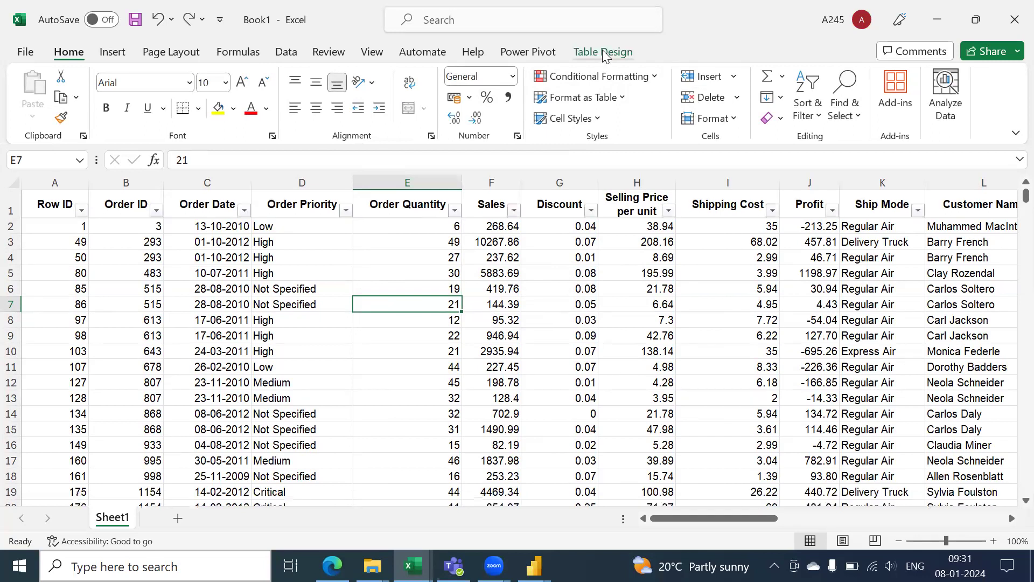
{"action": "left_click", "coordinate": [604, 53]}
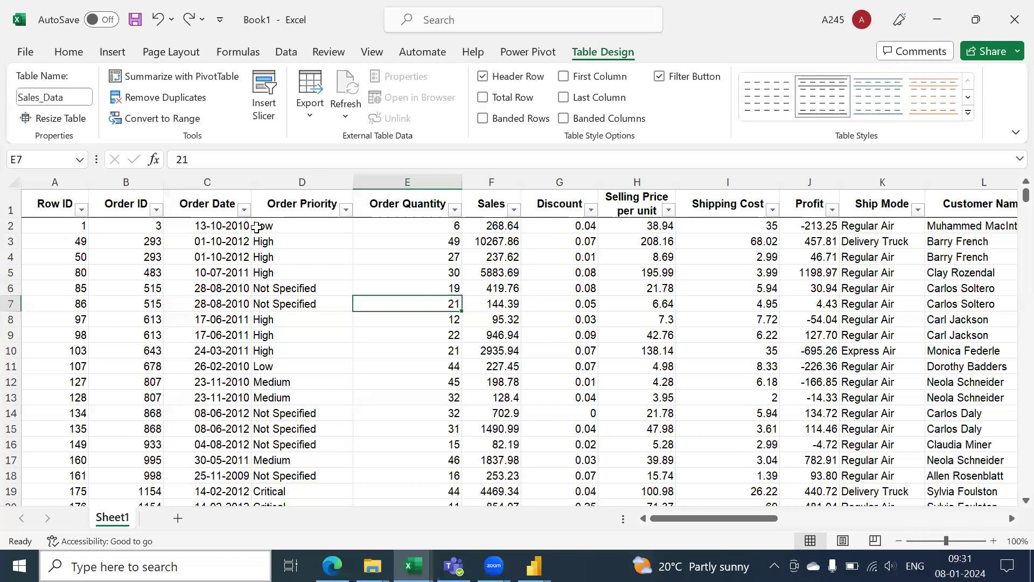
Step: Look through the filter options of the Order Date and Order Priority columns in the orders table
{"action": "left_click", "coordinate": [245, 215]}
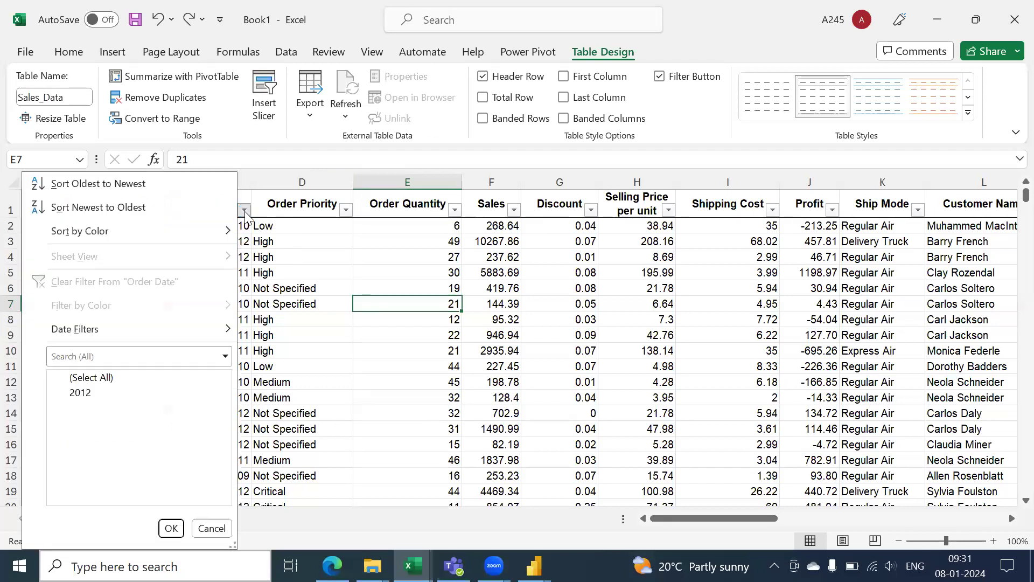
{"action": "left_click", "coordinate": [346, 210]}
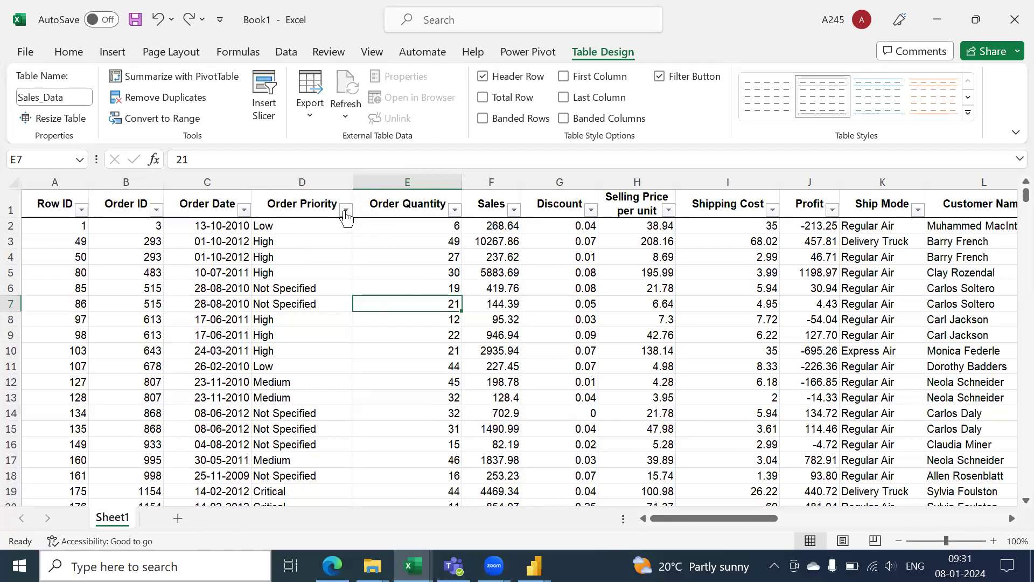
{"action": "left_click", "coordinate": [346, 210]}
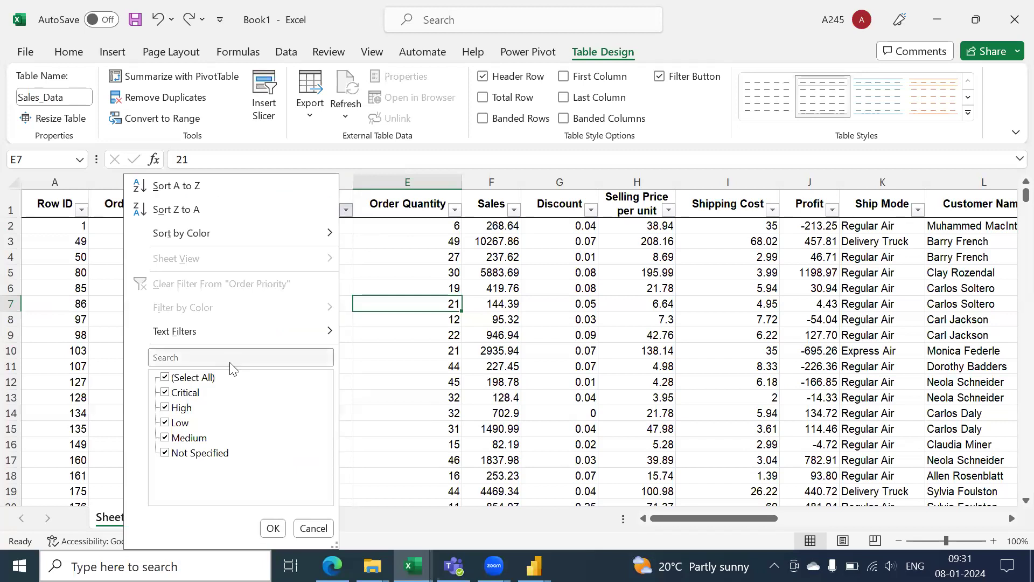
{"action": "key", "text": "Escape"}
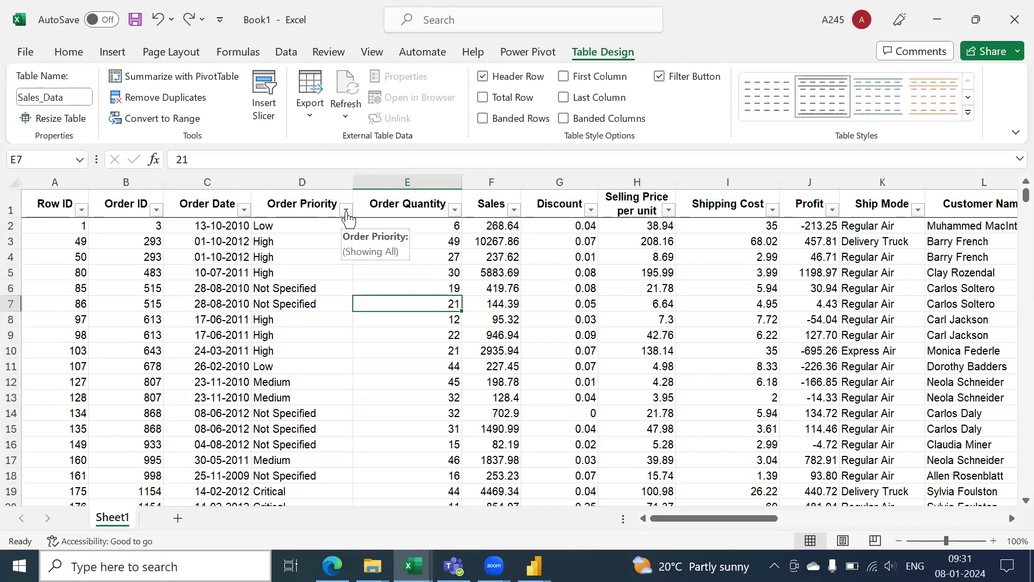
Step: Filter the Order Priority column to only Critical orders and clear that filter again
{"action": "left_click", "coordinate": [307, 206]}
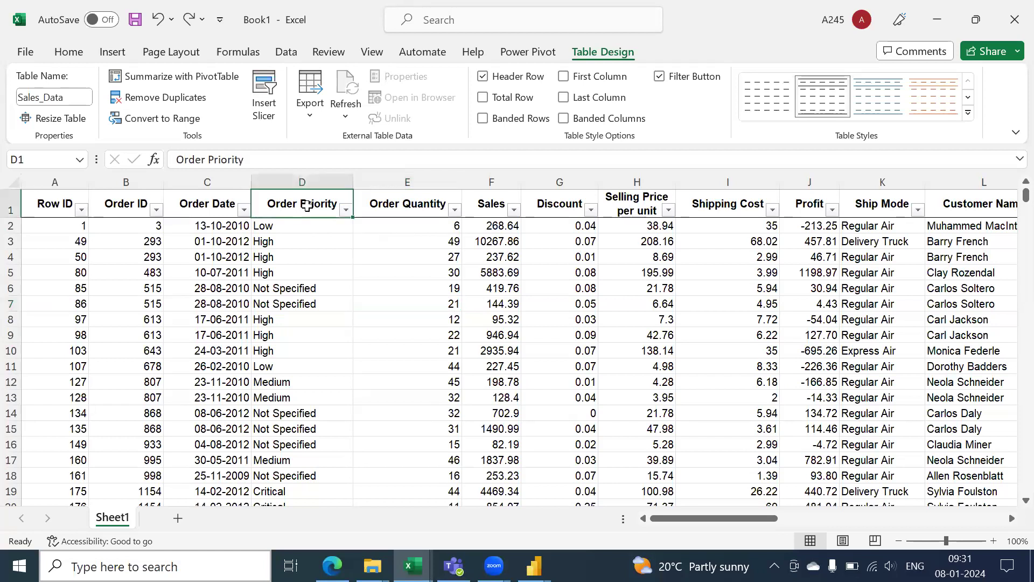
{"action": "left_click", "coordinate": [345, 209]}
{"action": "left_click", "coordinate": [166, 377]}
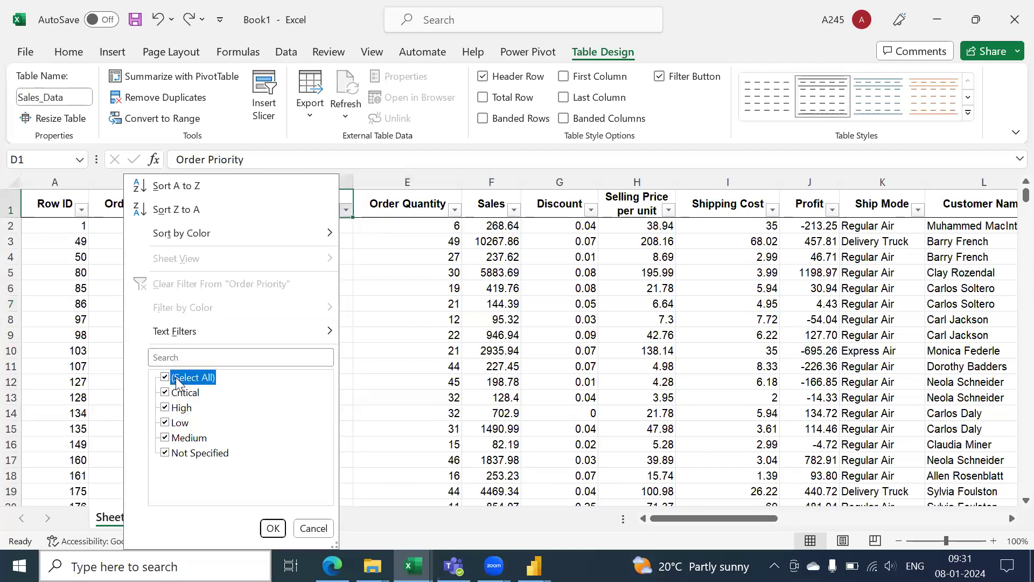
{"action": "left_click", "coordinate": [165, 393]}
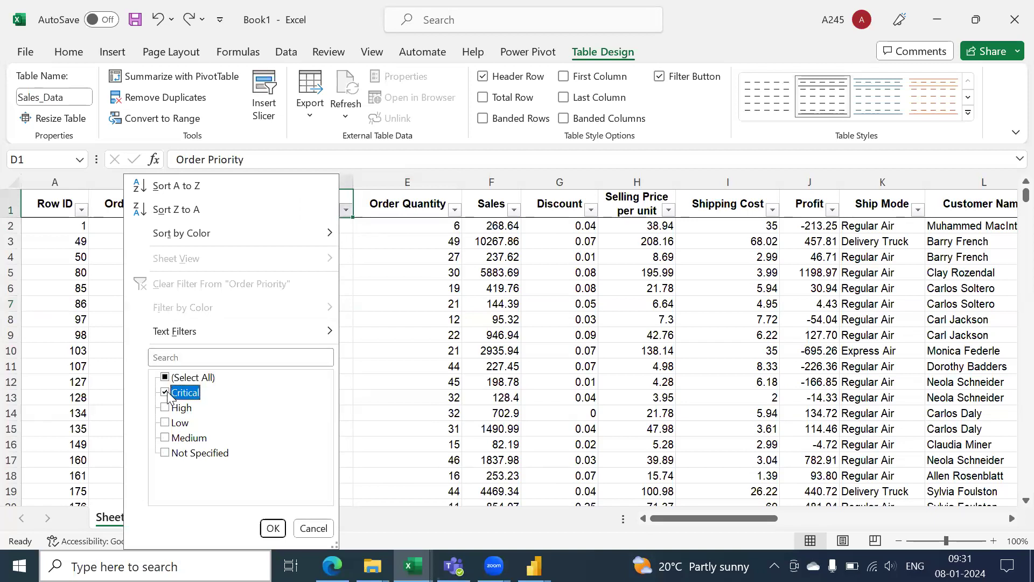
{"action": "left_click", "coordinate": [272, 528]}
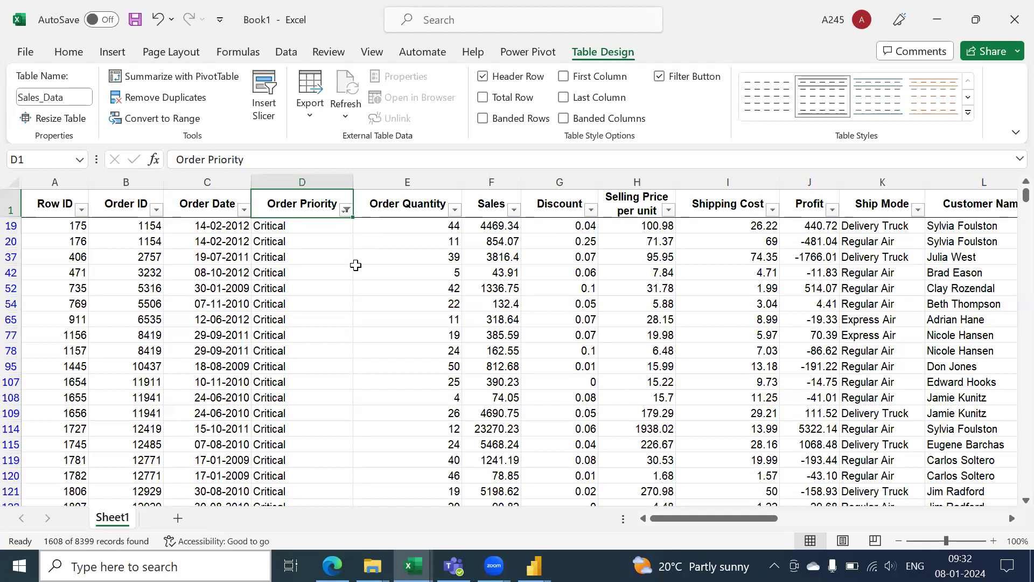
{"action": "left_click", "coordinate": [347, 211]}
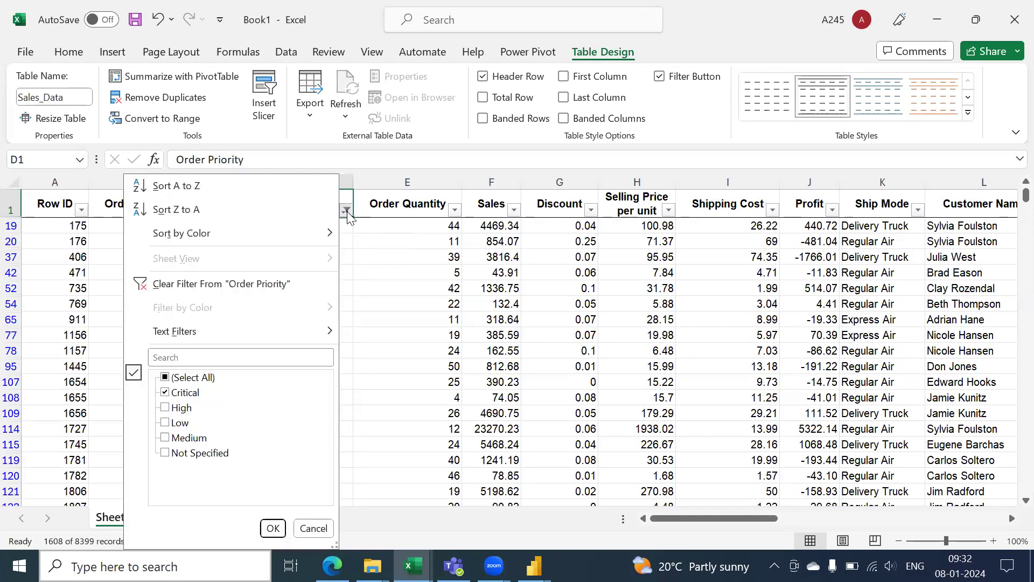
{"action": "left_click", "coordinate": [185, 286]}
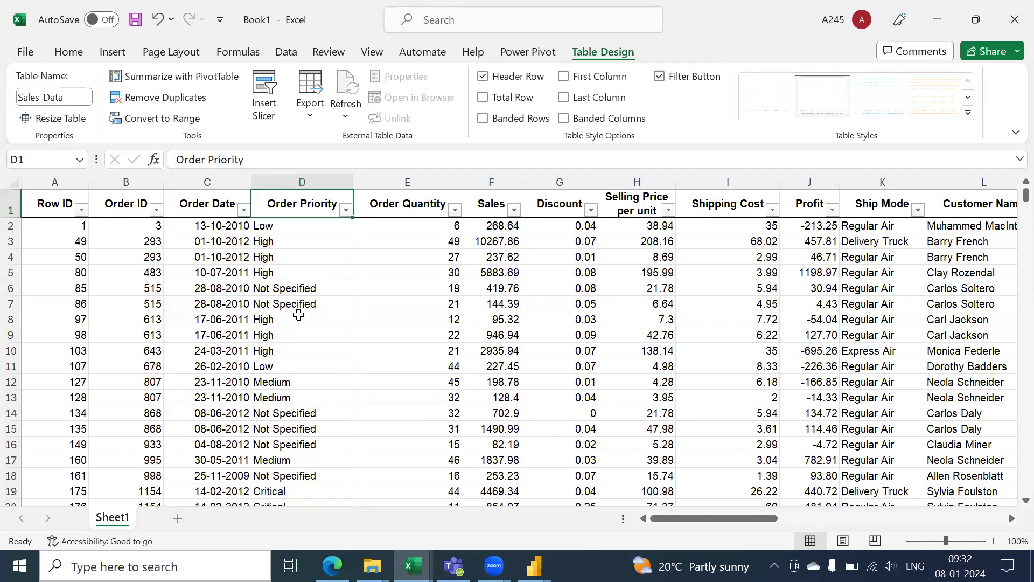
Step: Insert a slicer for the Order Priority field of the orders table
{"action": "left_click", "coordinate": [298, 318]}
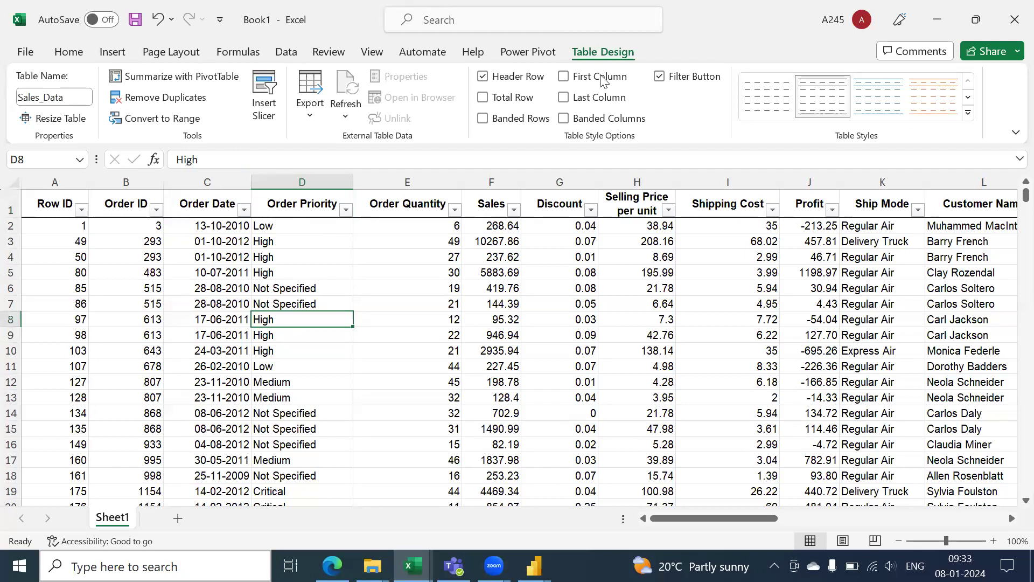
{"action": "left_click", "coordinate": [115, 55]}
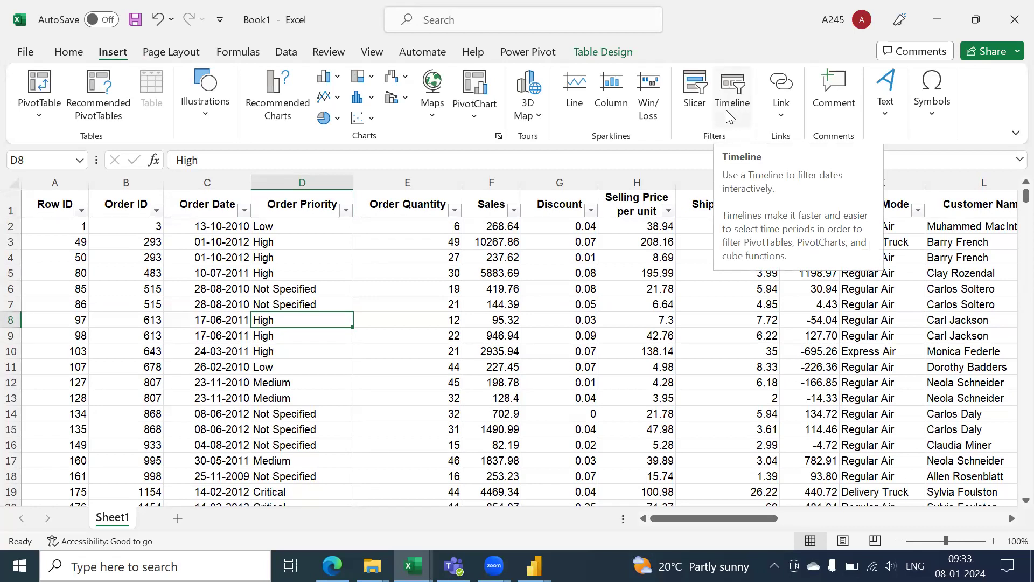
{"action": "left_click", "coordinate": [697, 108]}
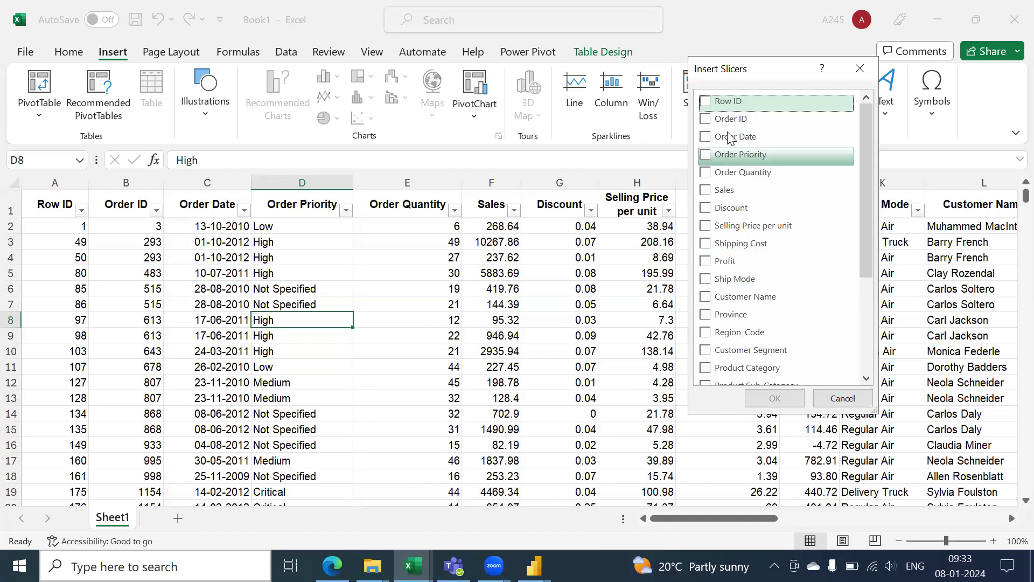
{"action": "left_click", "coordinate": [709, 156]}
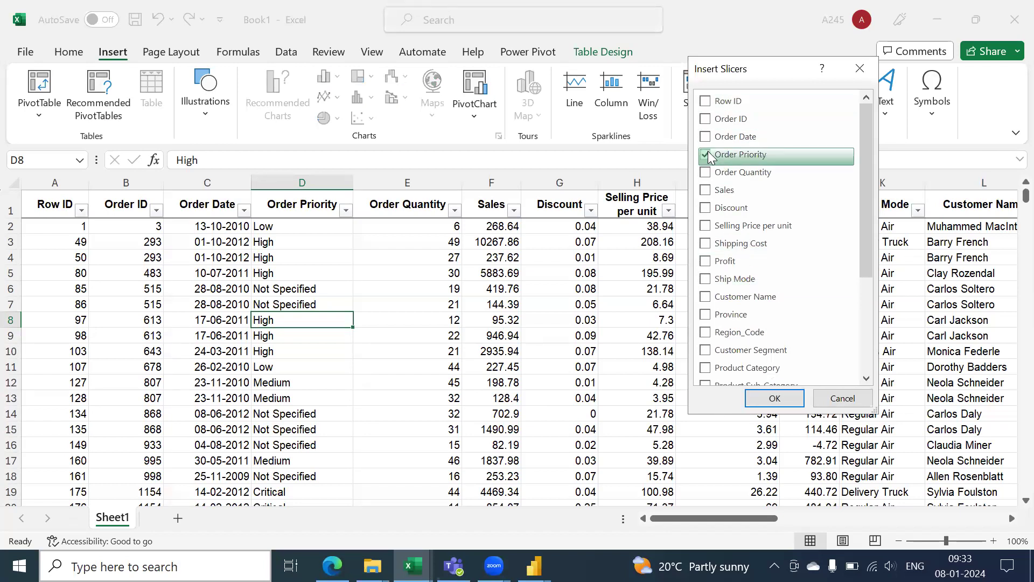
{"action": "left_click", "coordinate": [775, 399]}
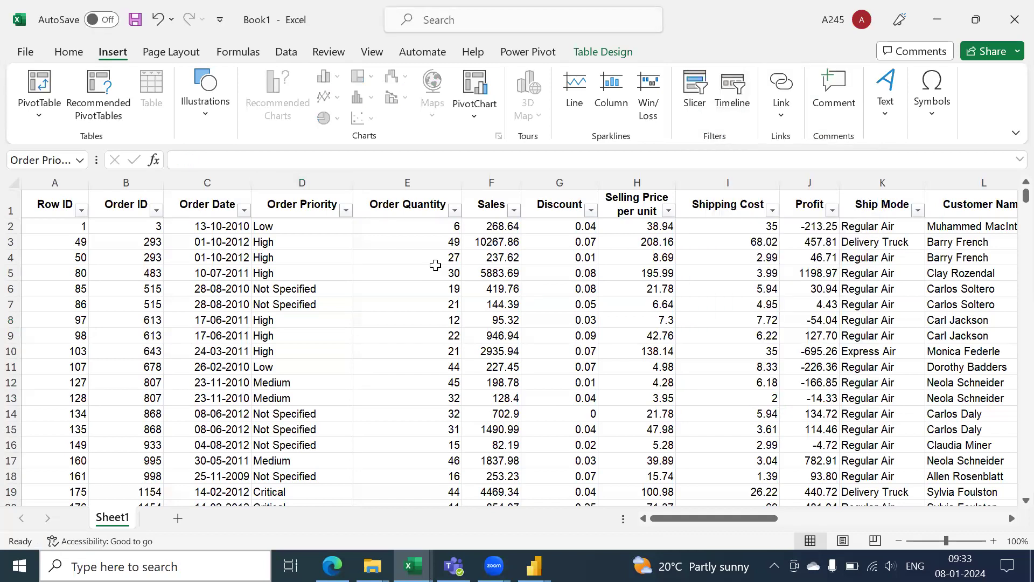
Step: Shorten the Order Priority slicer to about 5.87 cm high and place it over the Order Quantity column
{"action": "left_click_drag", "start_coordinate": [504, 253], "coordinate": [476, 245]}
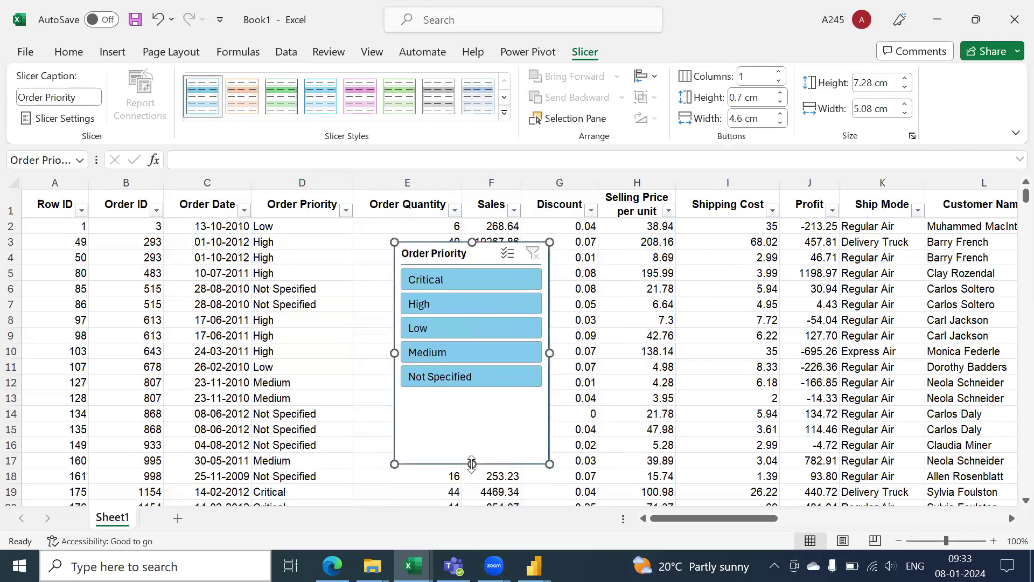
{"action": "left_click_drag", "start_coordinate": [473, 451], "coordinate": [481, 422]}
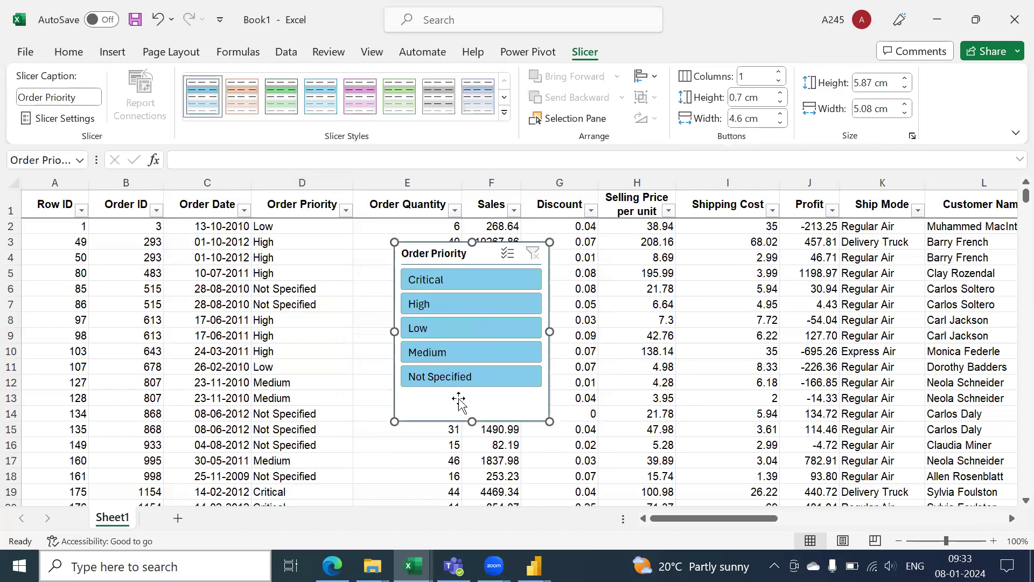
{"action": "left_click_drag", "start_coordinate": [425, 250], "coordinate": [384, 254]}
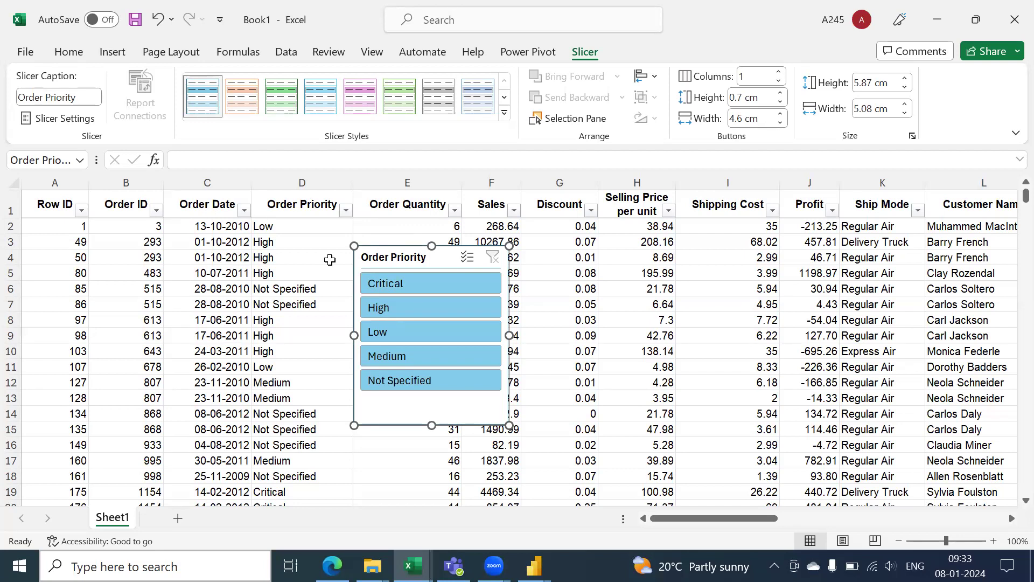
Step: Filter the orders table with the slicer by Critical, High, Low and Medium priority, one at a time
{"action": "left_click", "coordinate": [396, 280]}
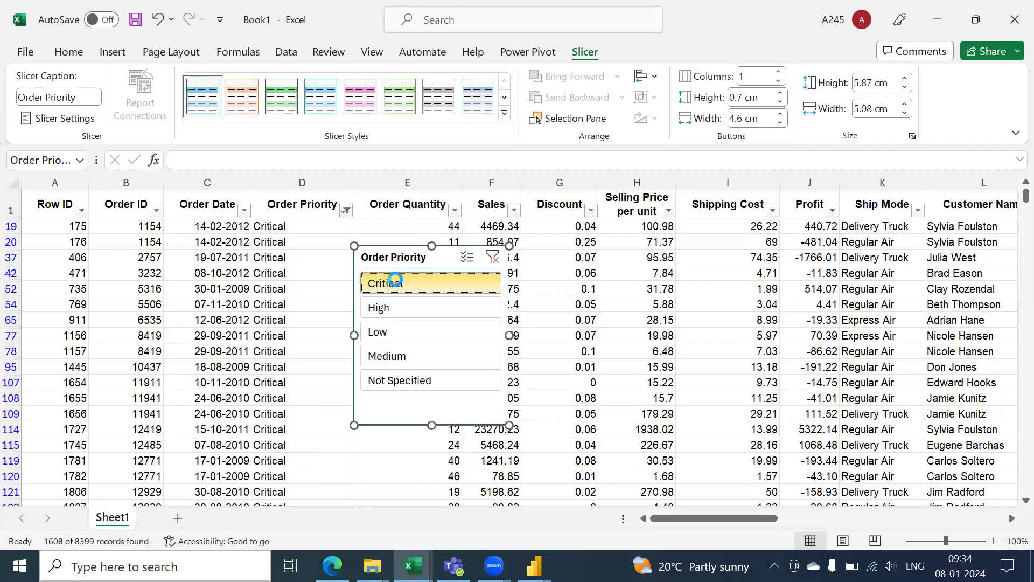
{"action": "left_click", "coordinate": [409, 306]}
{"action": "left_click", "coordinate": [404, 332]}
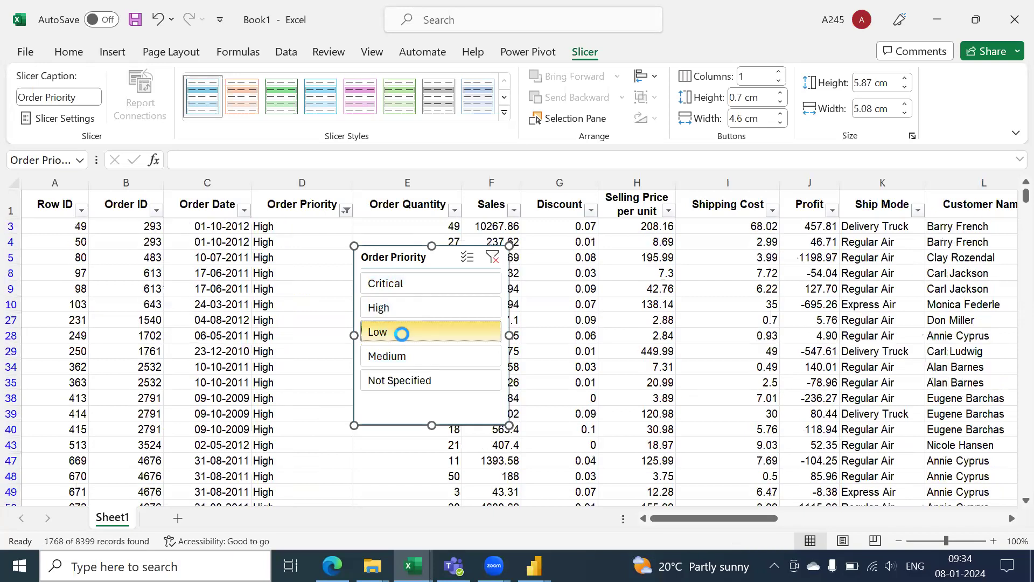
{"action": "left_click", "coordinate": [399, 358]}
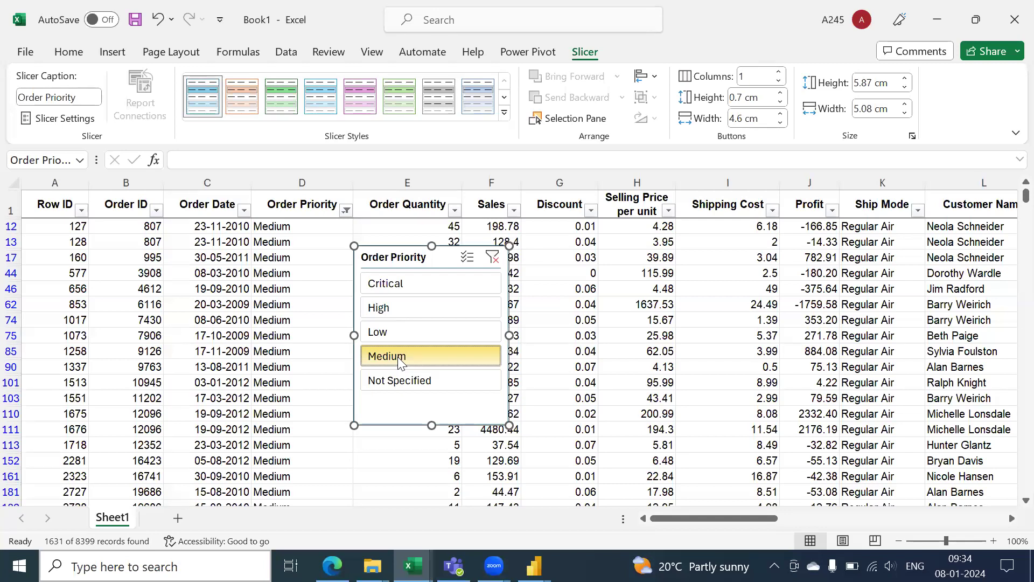
Step: Switch to the Power BI report and filter Page 1 by the Consumer, Corporate and finally Home Office segment
{"action": "key", "text": "alt+Tab"}
{"action": "key", "text": "alt+Tab"}
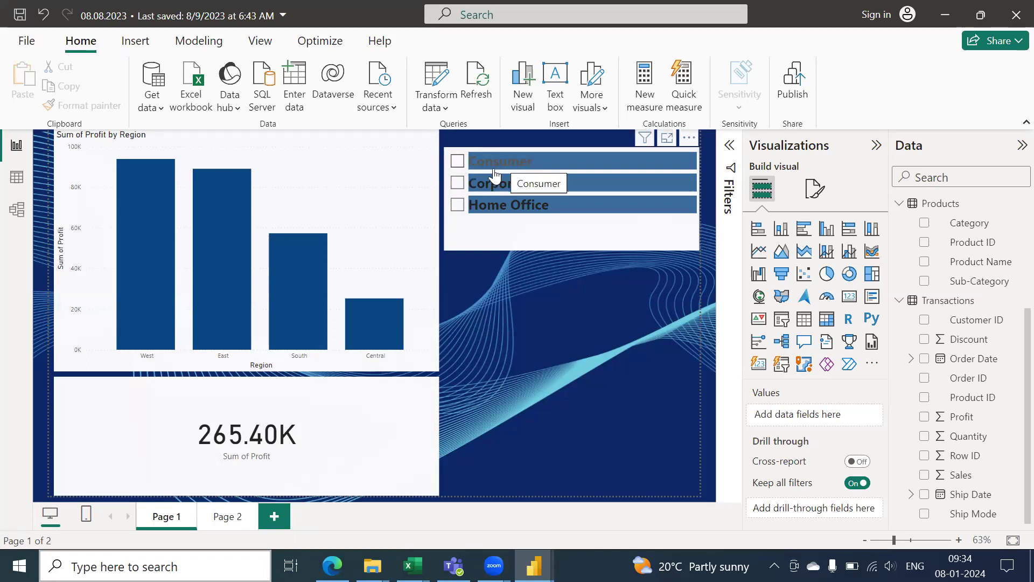
{"action": "left_click", "coordinate": [457, 166]}
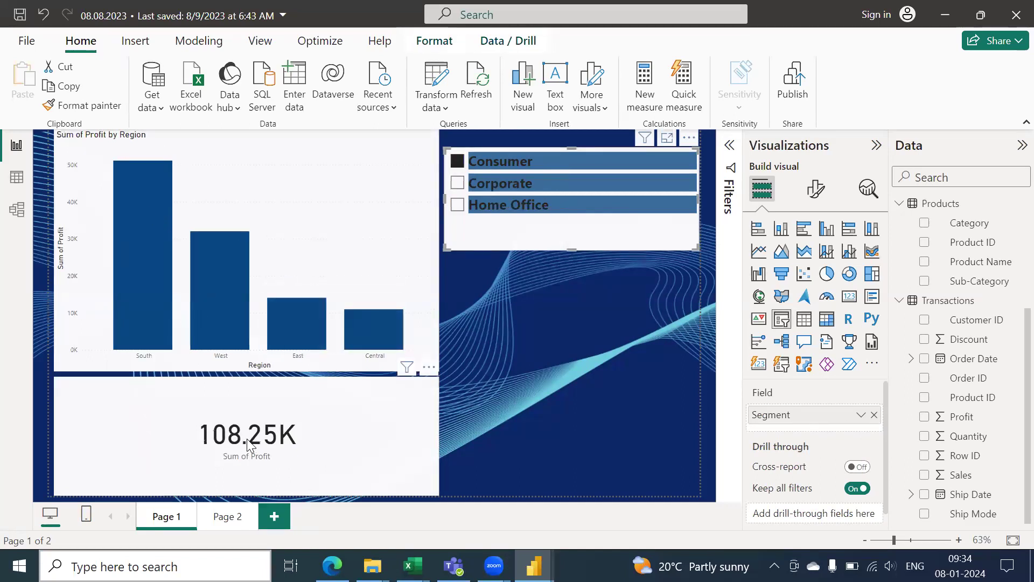
{"action": "left_click", "coordinate": [458, 183]}
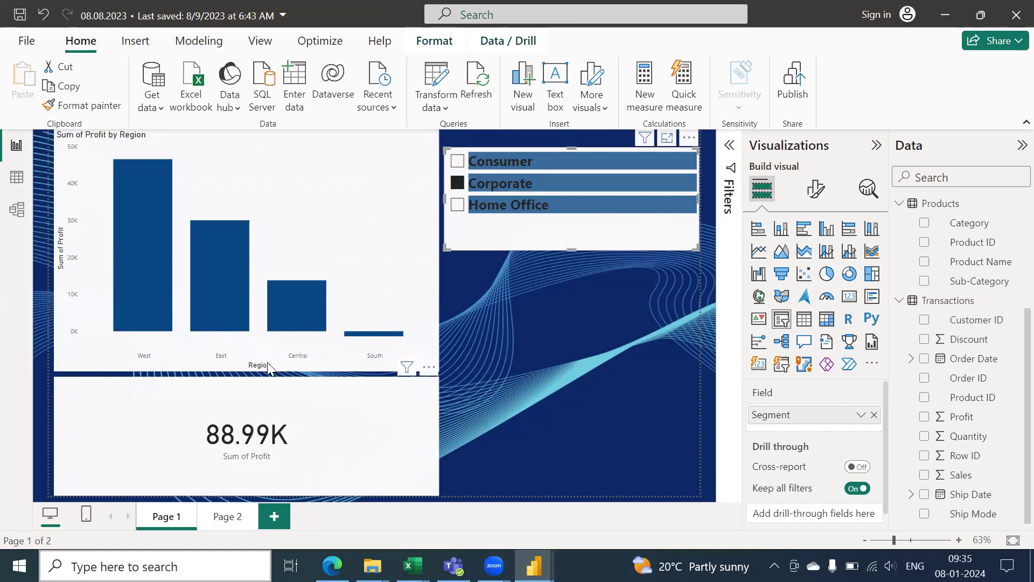
{"action": "left_click", "coordinate": [459, 205]}
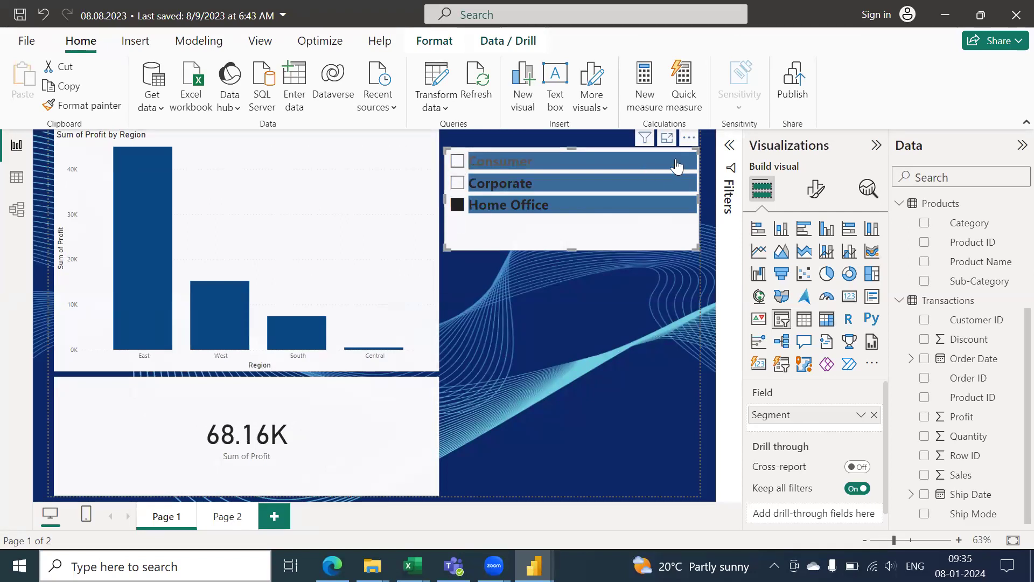
Step: Examine the visual, page and all-pages filter areas in the Filters pane and collapse it again
{"action": "left_click", "coordinate": [730, 154]}
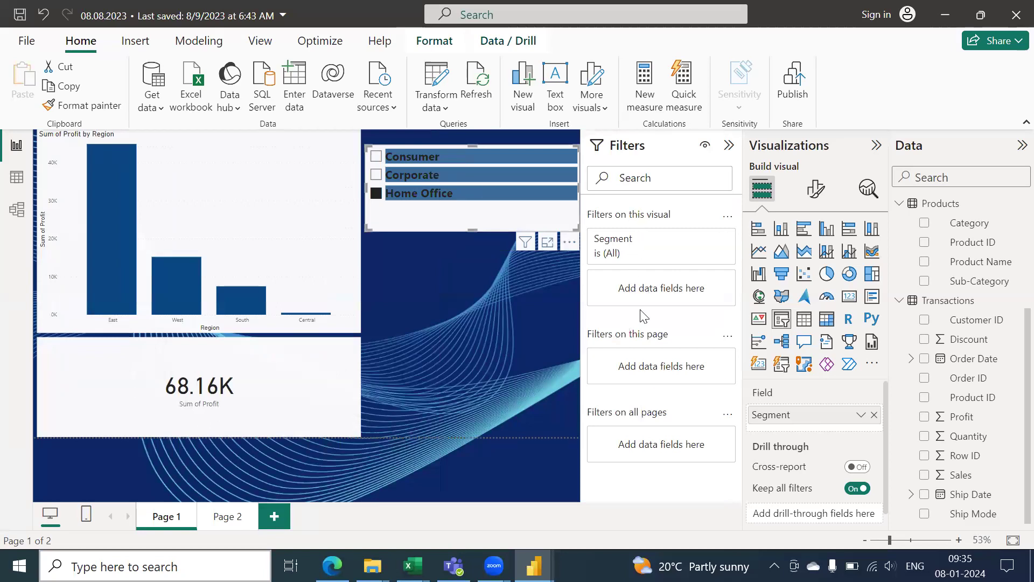
{"action": "left_click", "coordinate": [730, 146]}
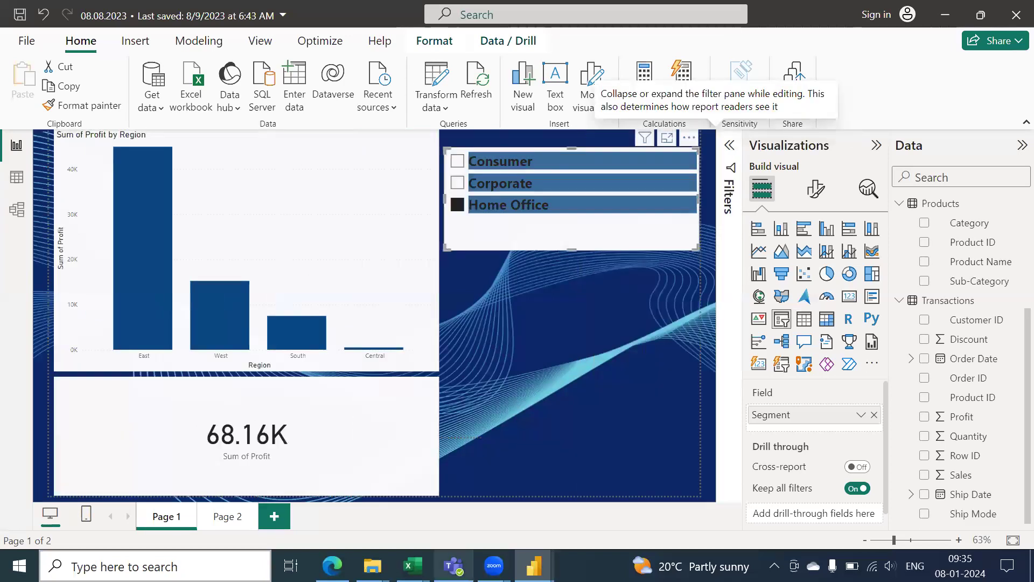
Step: Switch back to the Book1 workbook in Excel and clear the Order Priority slicer's filter
{"action": "left_click", "coordinate": [413, 565]}
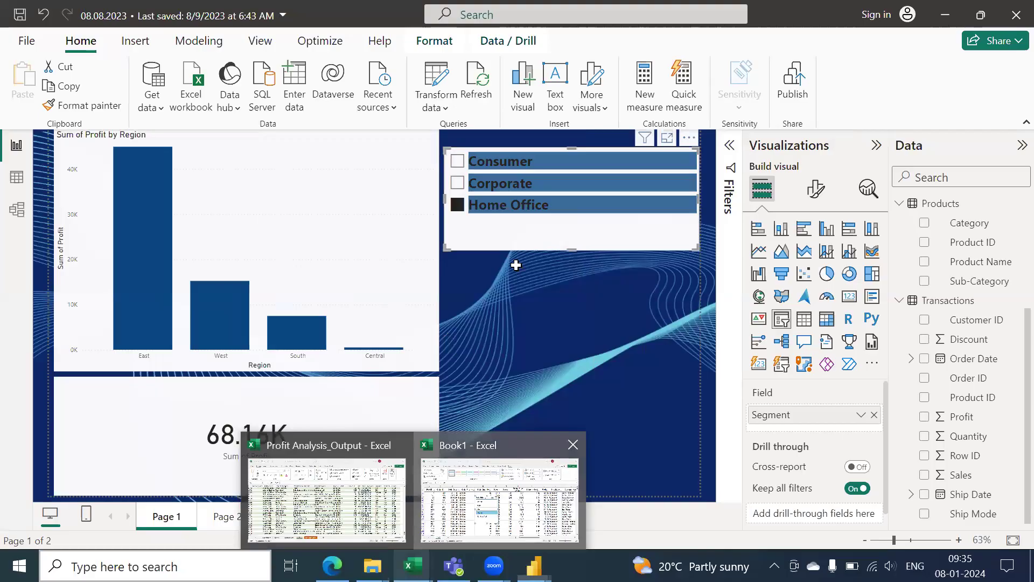
{"action": "key", "text": "alt+Tab"}
{"action": "left_click", "coordinate": [490, 256]}
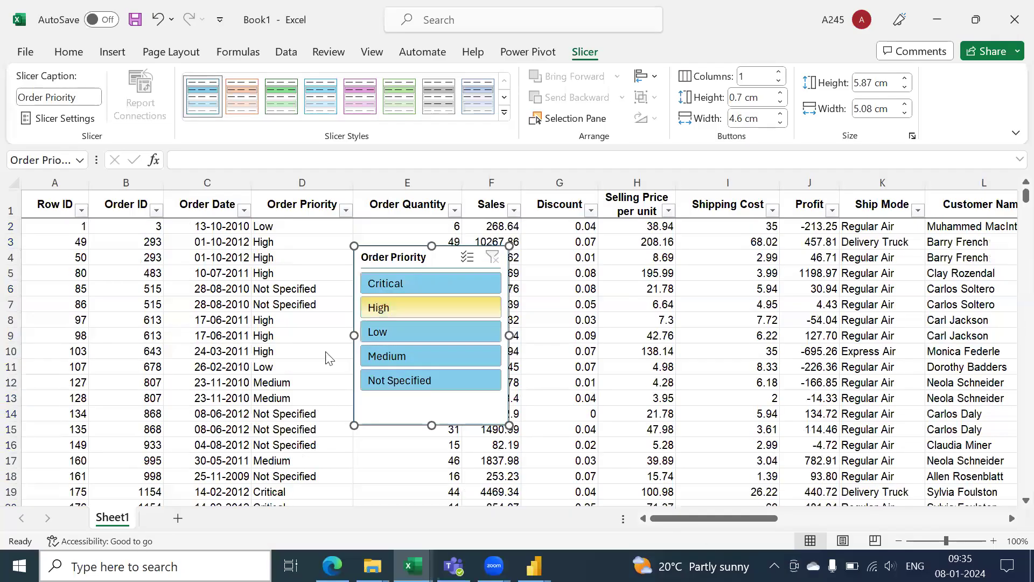
Step: Try to insert a timeline for the orders table from cell D9
{"action": "left_click", "coordinate": [272, 336]}
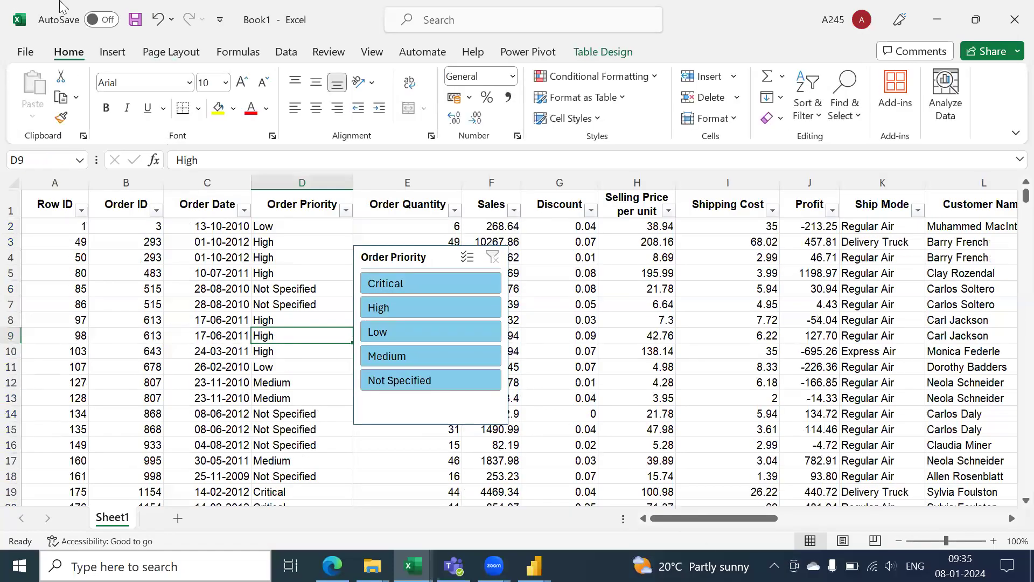
{"action": "left_click", "coordinate": [110, 52]}
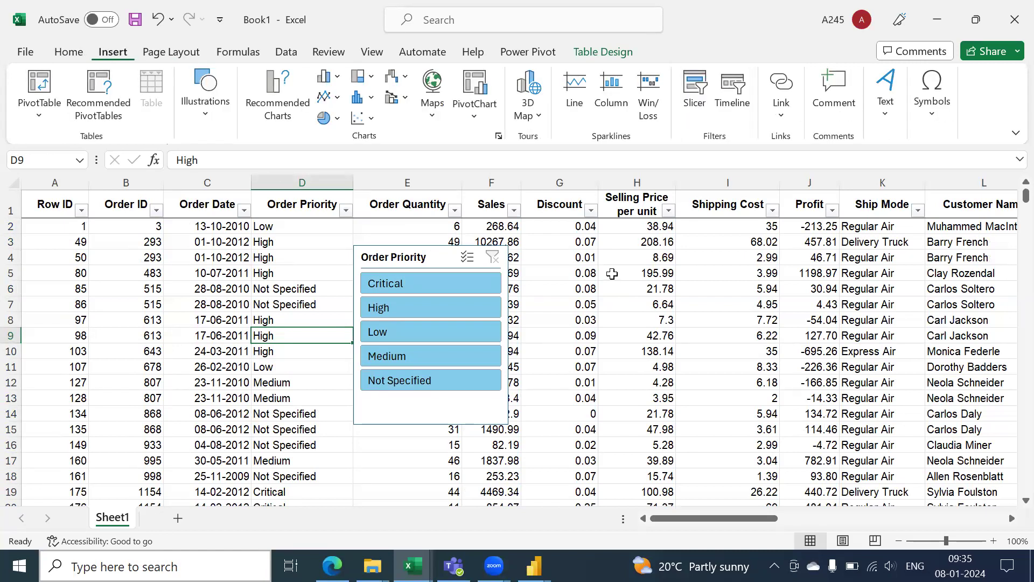
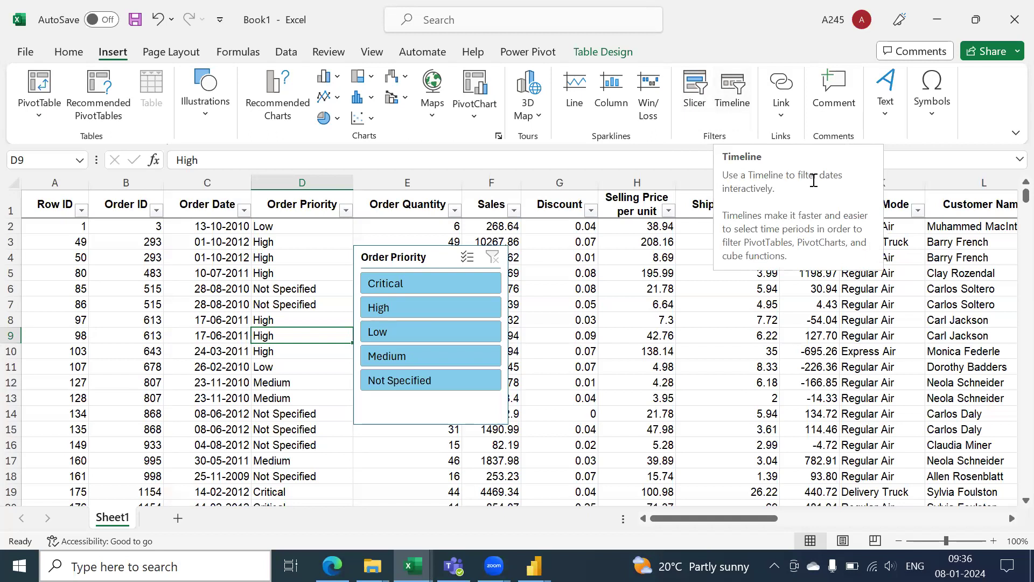
{"action": "left_click", "coordinate": [728, 100]}
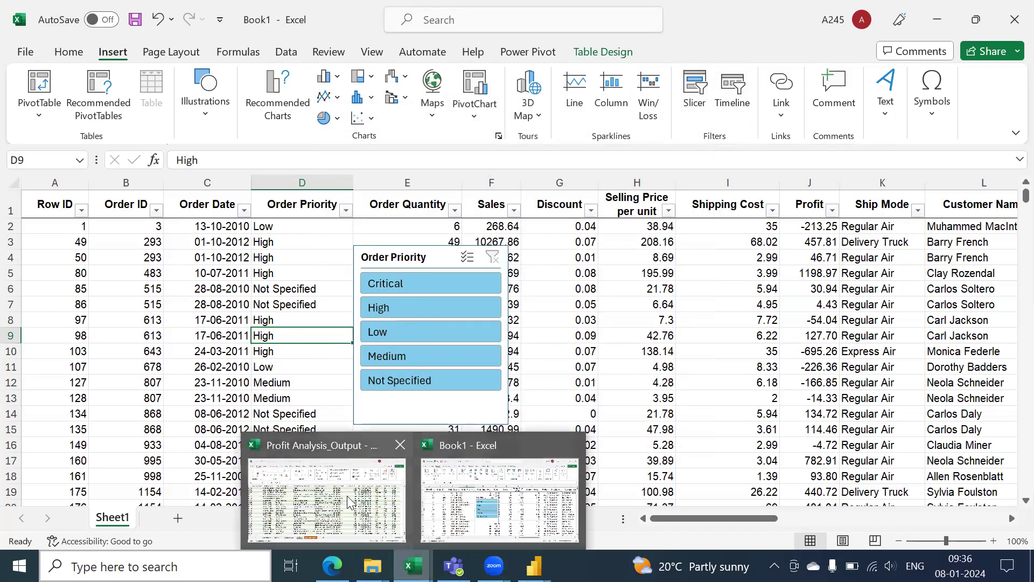
Step: Switch to the Profit Analysis_Output workbook and show its Support Pivots sheet
{"action": "key", "text": "alt+Tab"}
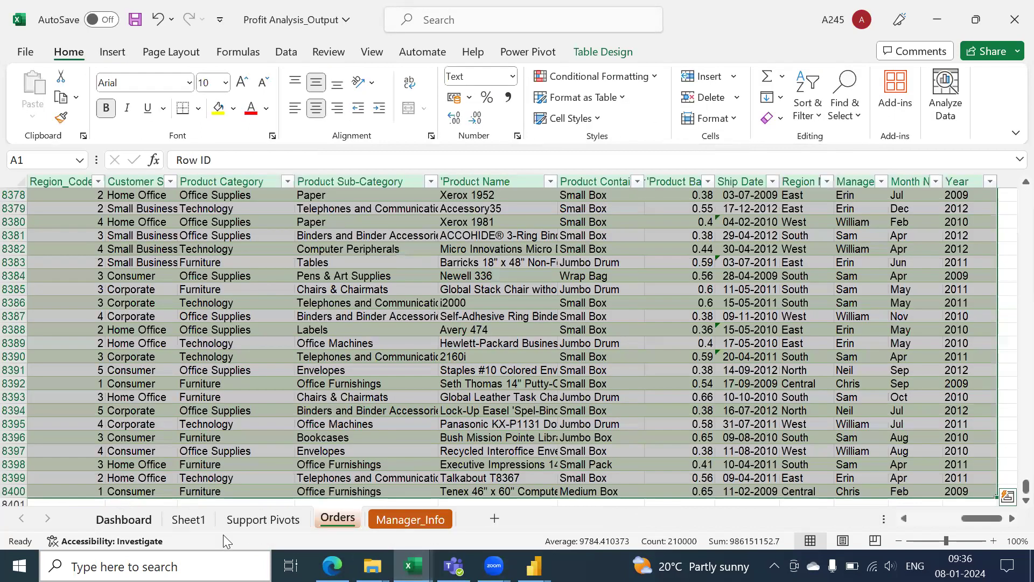
{"action": "left_click", "coordinate": [241, 519]}
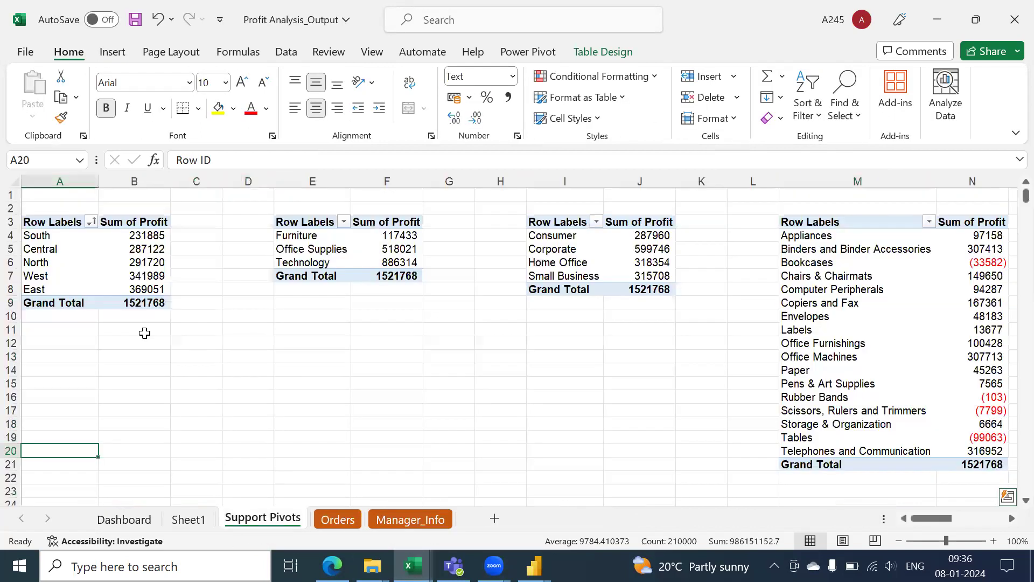
Step: Insert an Order Date timeline for the pivot table that sums profit by region
{"action": "left_click", "coordinate": [142, 274]}
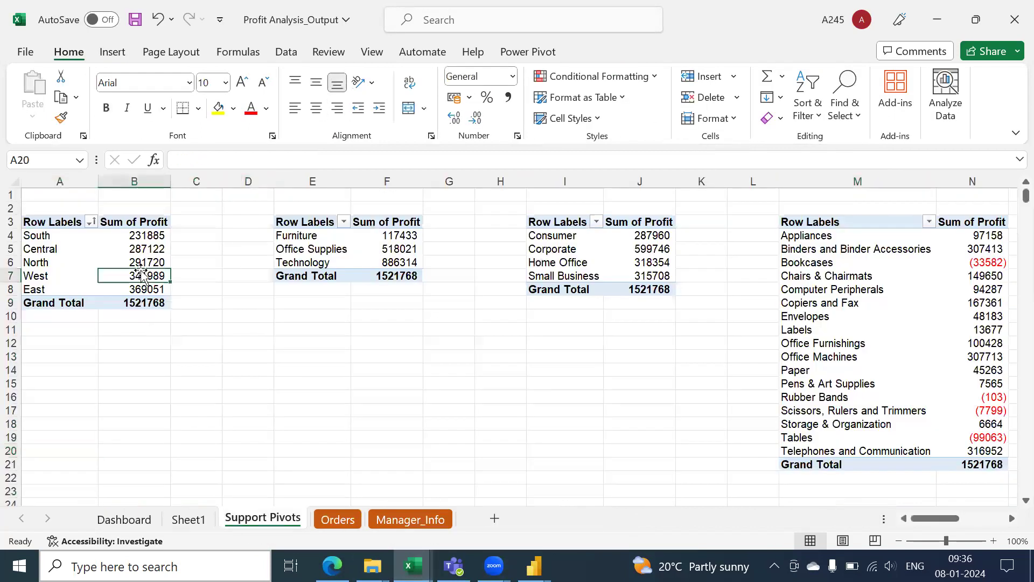
{"action": "left_click", "coordinate": [112, 52]}
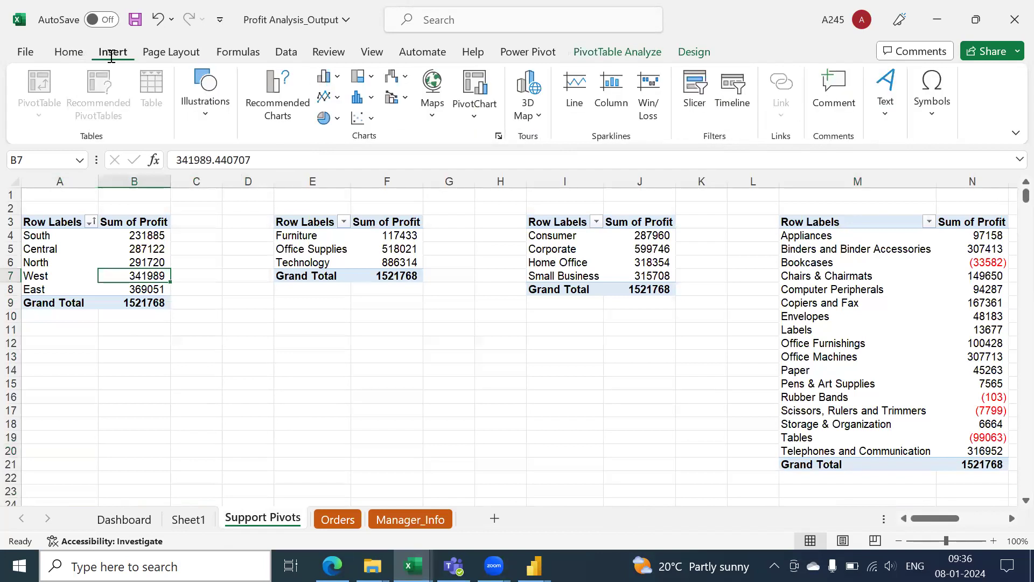
{"action": "left_click", "coordinate": [730, 108]}
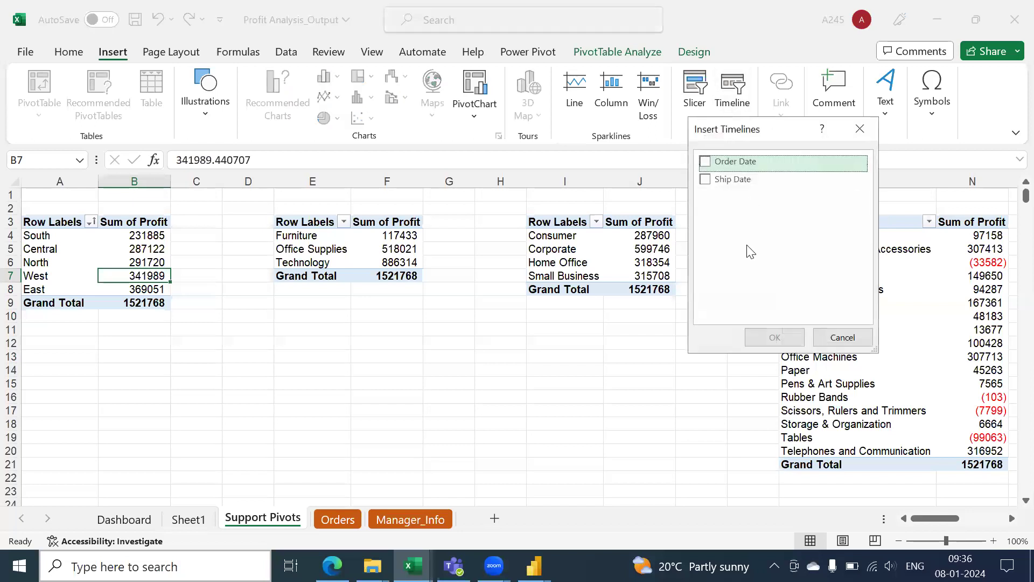
{"action": "left_click", "coordinate": [707, 165]}
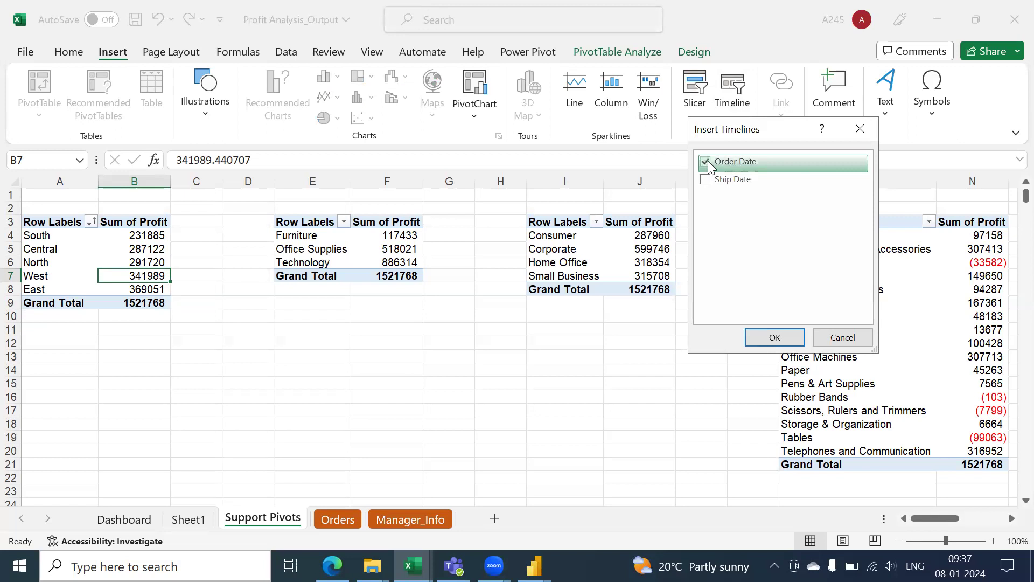
{"action": "left_click", "coordinate": [761, 338]}
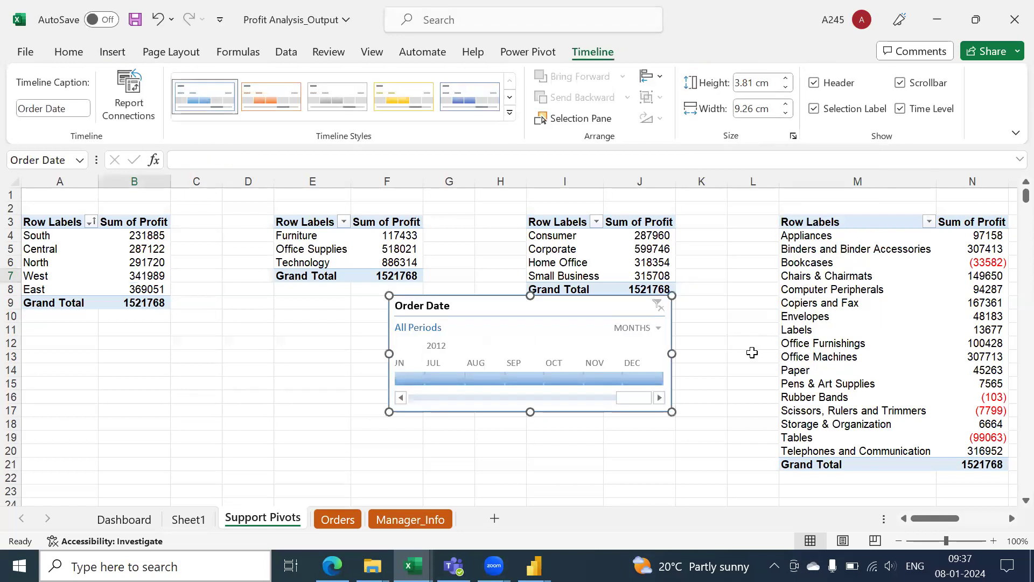
Step: Move the Order Date timeline into the empty area below the product category and customer segment pivots and set its time level to years
{"action": "left_click_drag", "start_coordinate": [491, 302], "coordinate": [385, 328]}
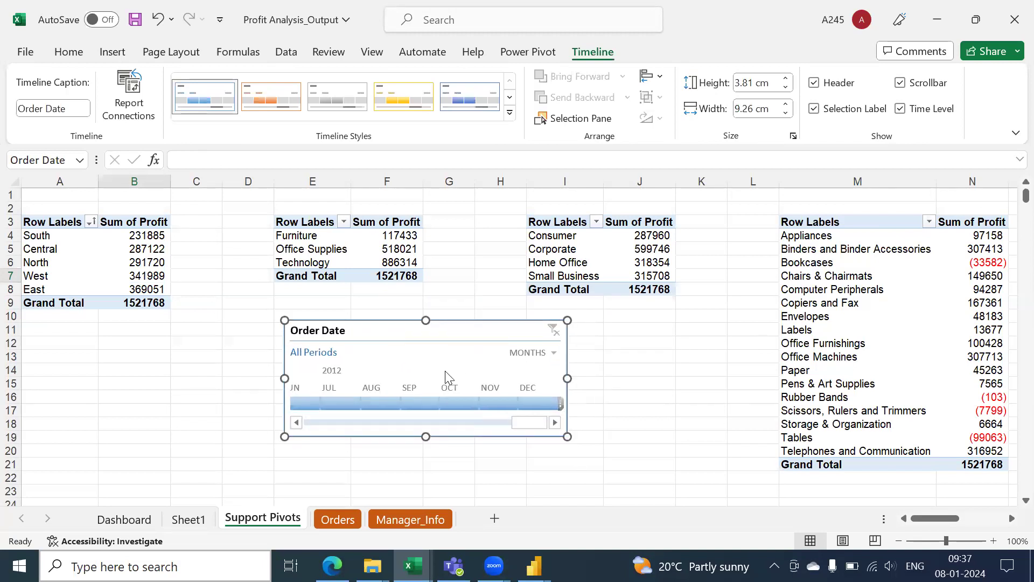
{"action": "left_click", "coordinate": [544, 354]}
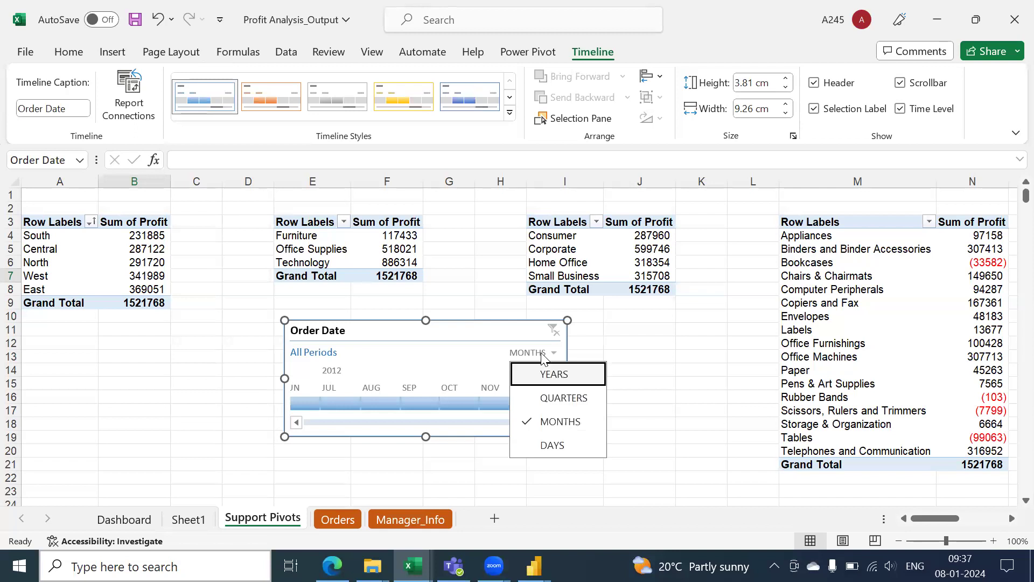
{"action": "left_click", "coordinate": [555, 375]}
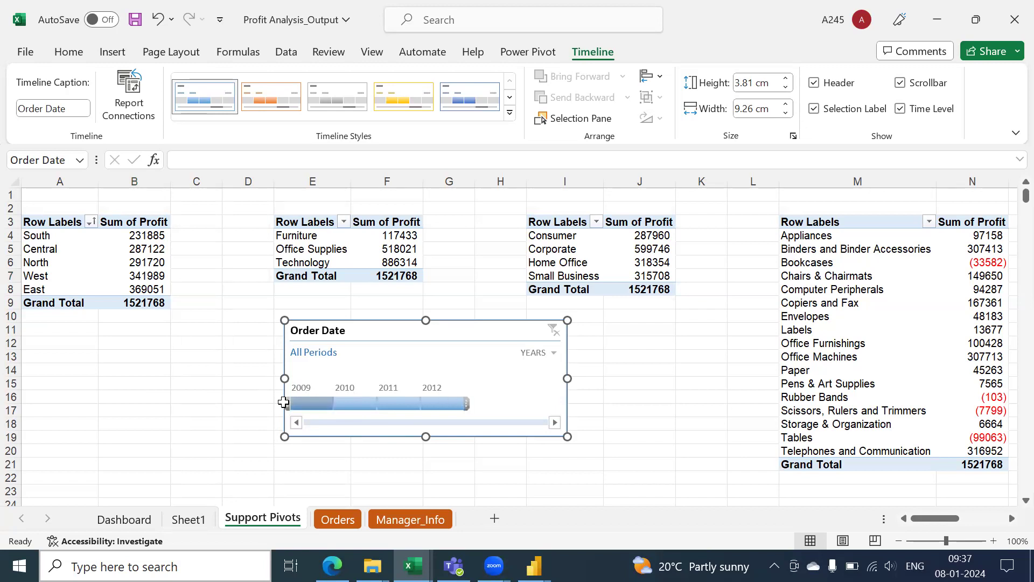
Step: Filter the region pivot by order year 2009, by 2010 and by 2010–2011 with the timeline, and clear the filter again
{"action": "left_click", "coordinate": [310, 403]}
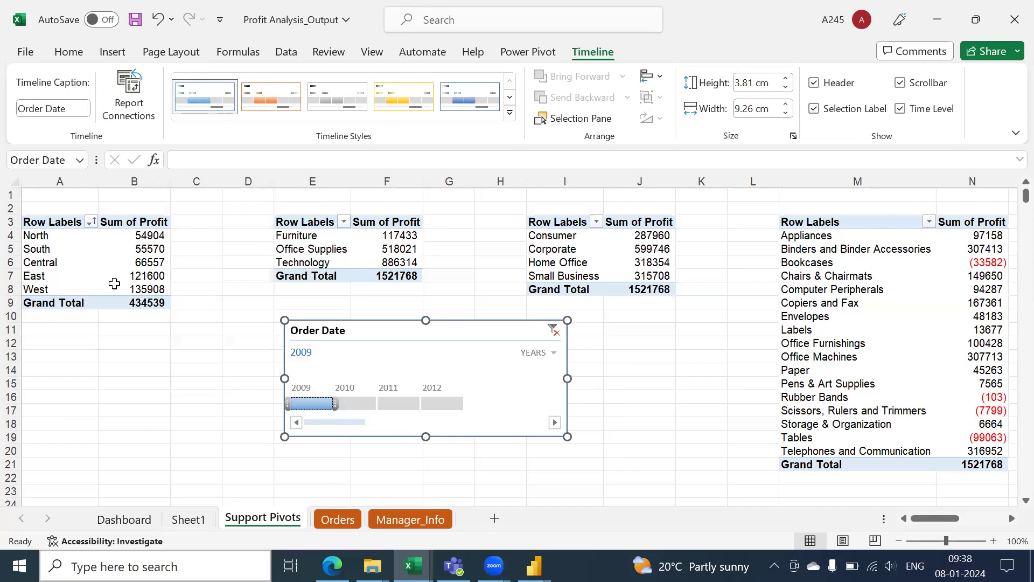
{"action": "left_click", "coordinate": [367, 405]}
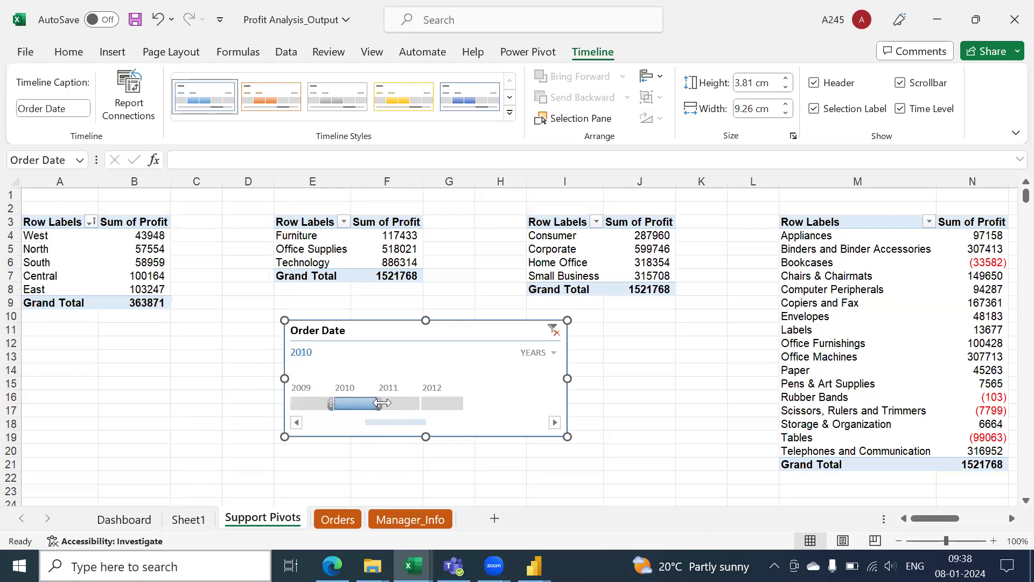
{"action": "left_click_drag", "start_coordinate": [400, 403], "coordinate": [439, 405]}
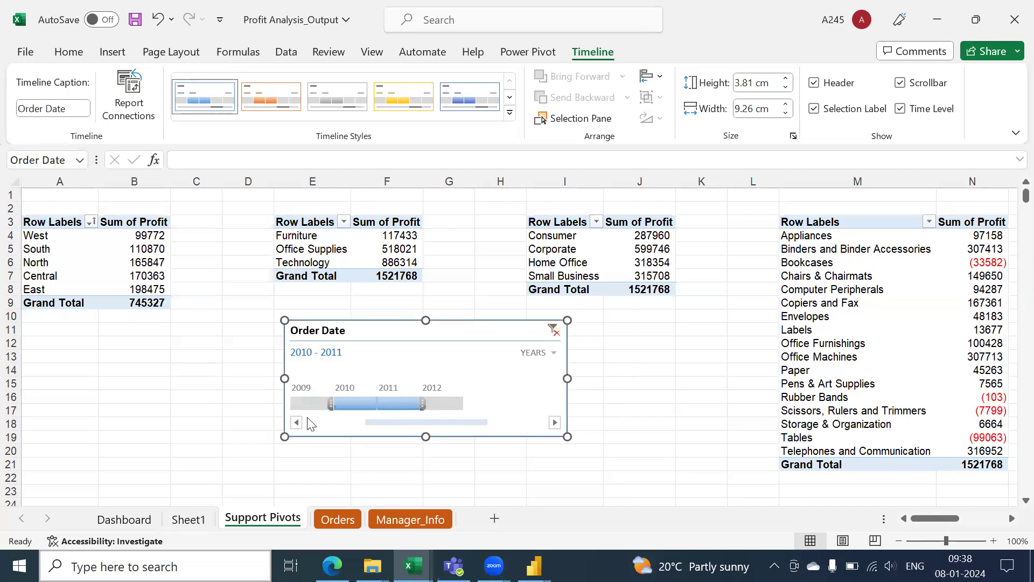
{"action": "left_click", "coordinate": [554, 330]}
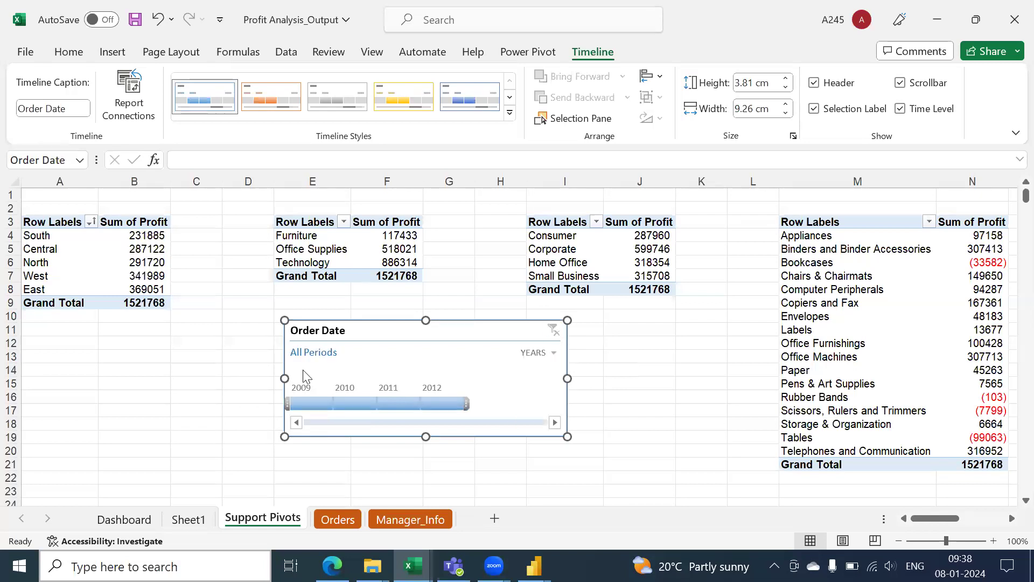
{"action": "left_click", "coordinate": [144, 242]}
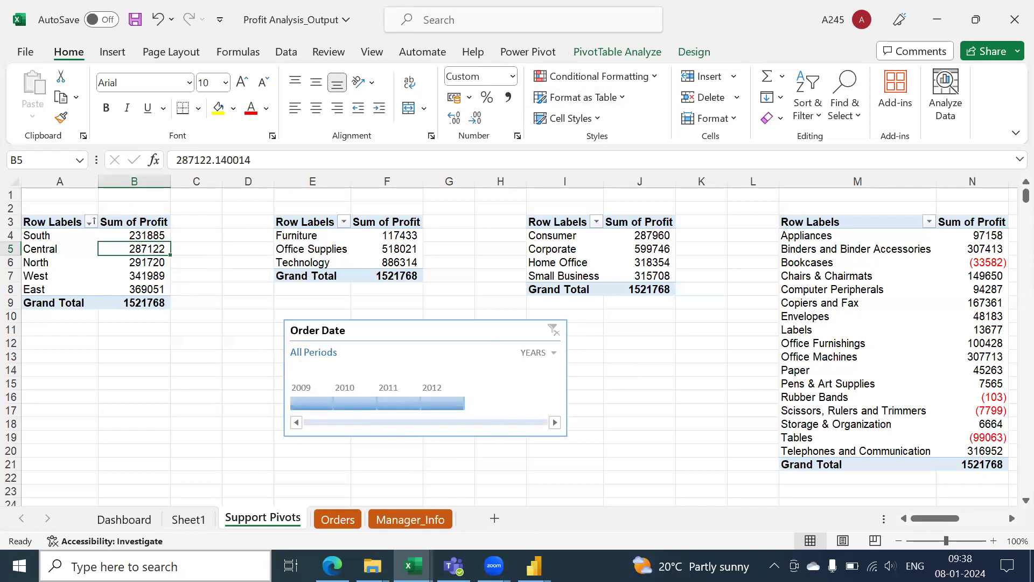
Step: Switch to the 08.08.2023 report in Power BI Desktop and clear the Home Office selection in its Segment slicer
{"action": "mouse_move", "coordinate": [534, 566]}
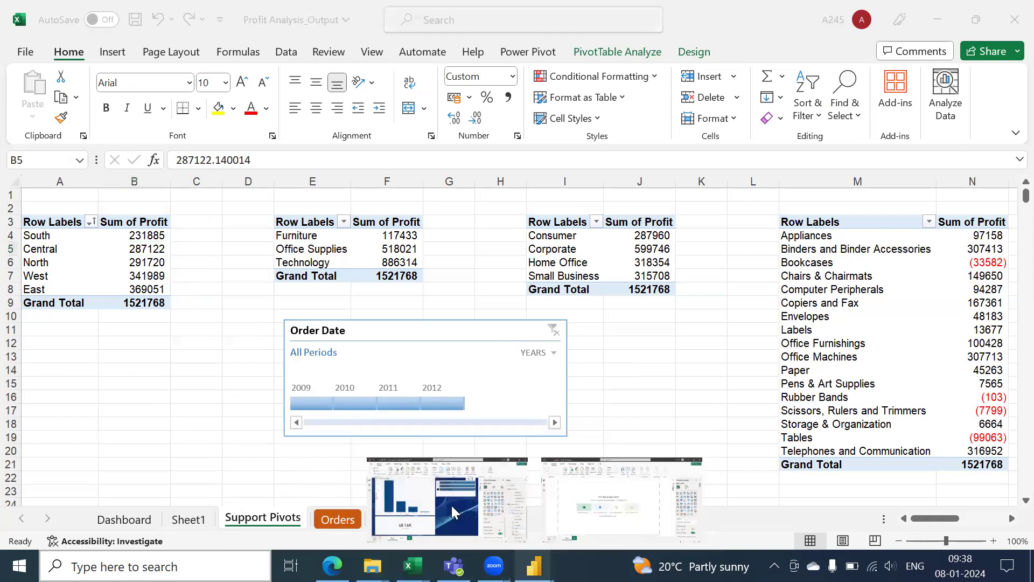
{"action": "left_click", "coordinate": [451, 503]}
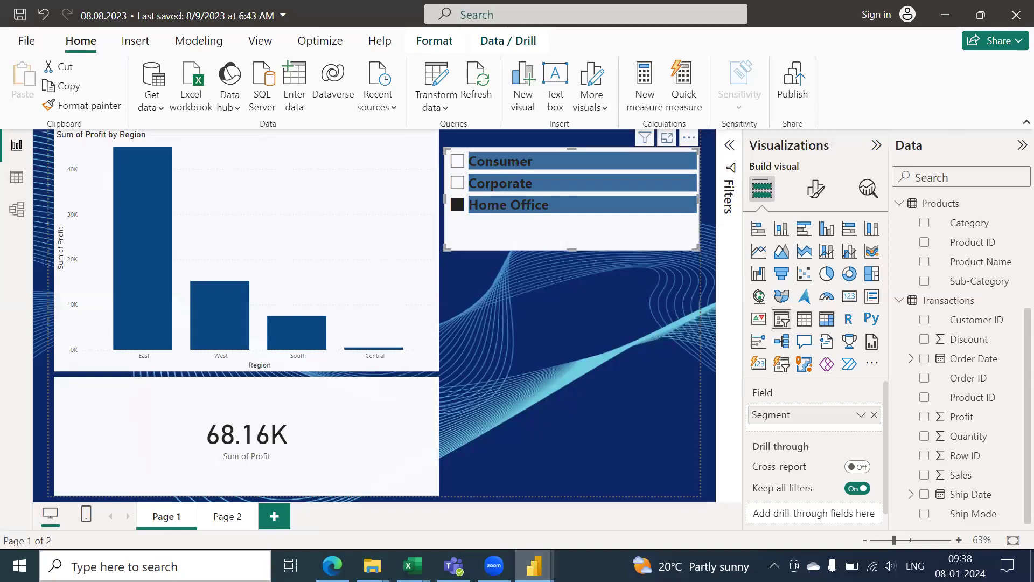
{"action": "mouse_move", "coordinate": [533, 565]}
{"action": "left_click", "coordinate": [614, 484]}
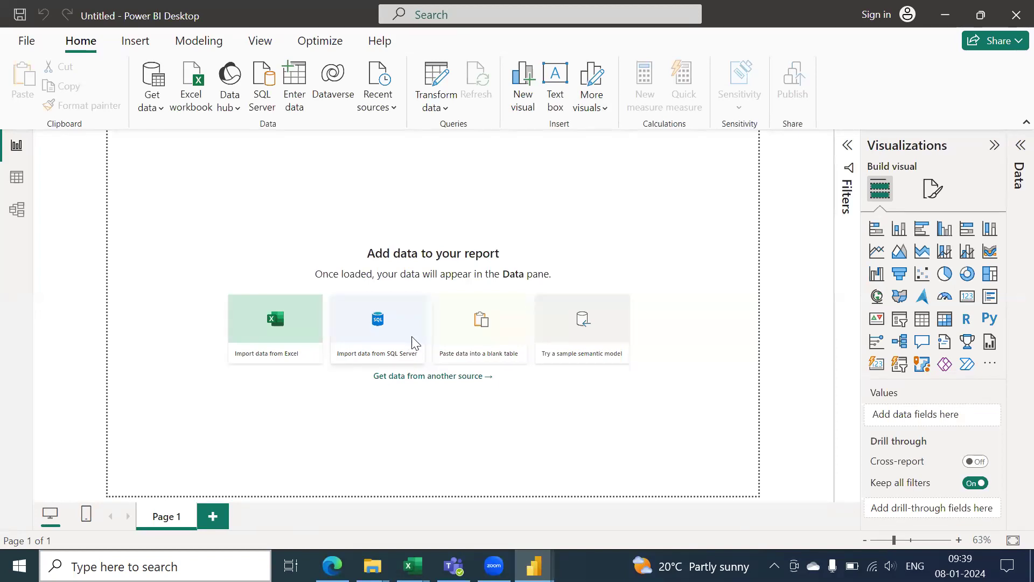
{"action": "key", "text": "alt+Tab"}
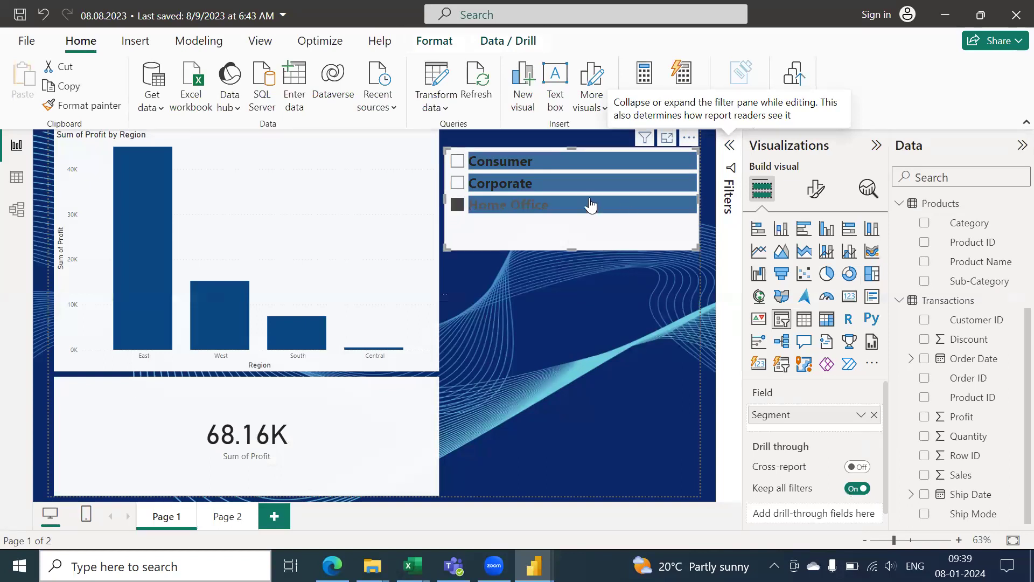
{"action": "left_click", "coordinate": [457, 208]}
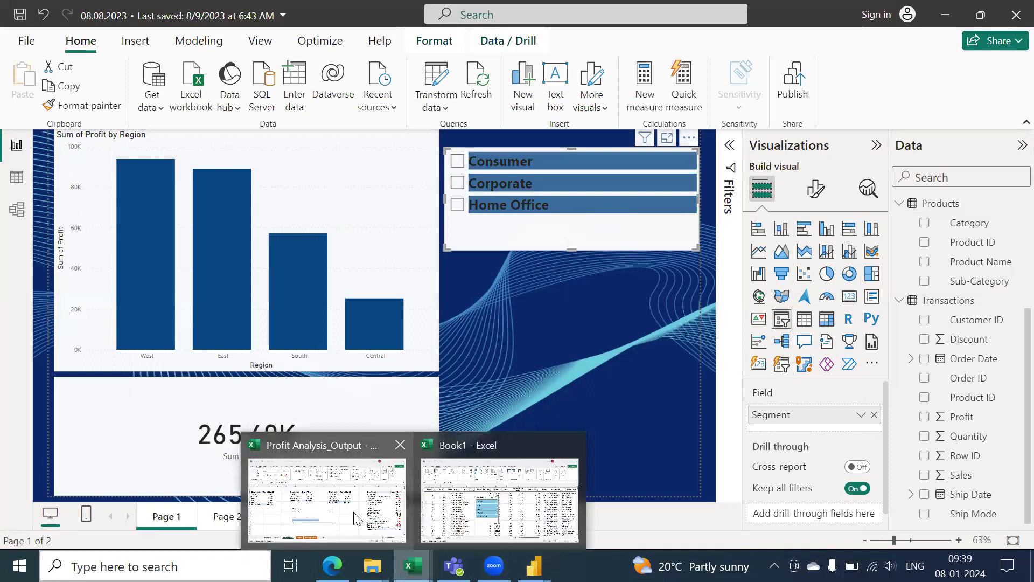
Step: Switch back to the Profit Analysis_Output workbook in Excel and show its Dashboard sheet in full-screen mode
{"action": "key", "text": "alt+Tab"}
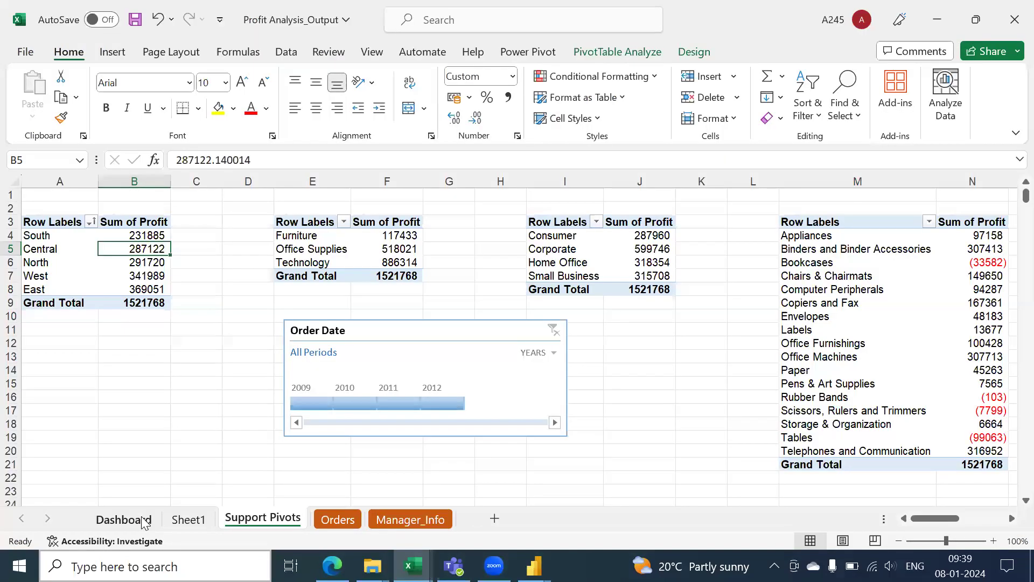
{"action": "left_click", "coordinate": [123, 519]}
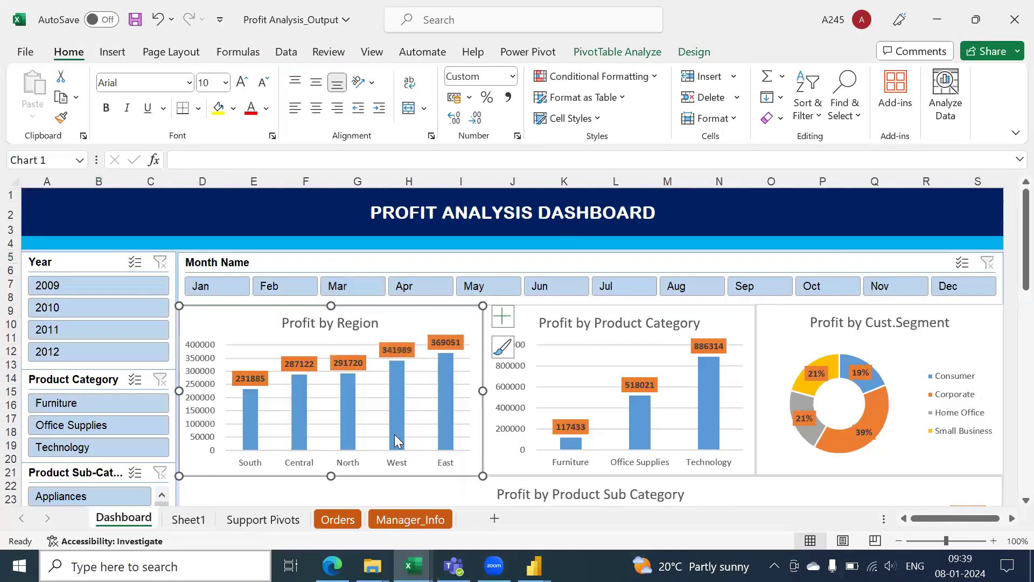
{"action": "left_click", "coordinate": [1015, 133]}
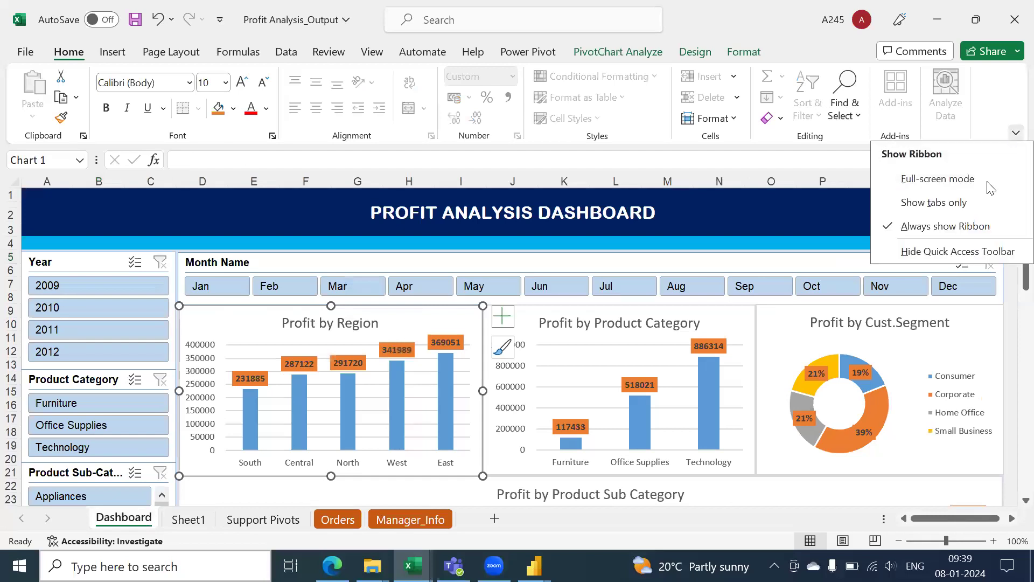
{"action": "left_click", "coordinate": [938, 179]}
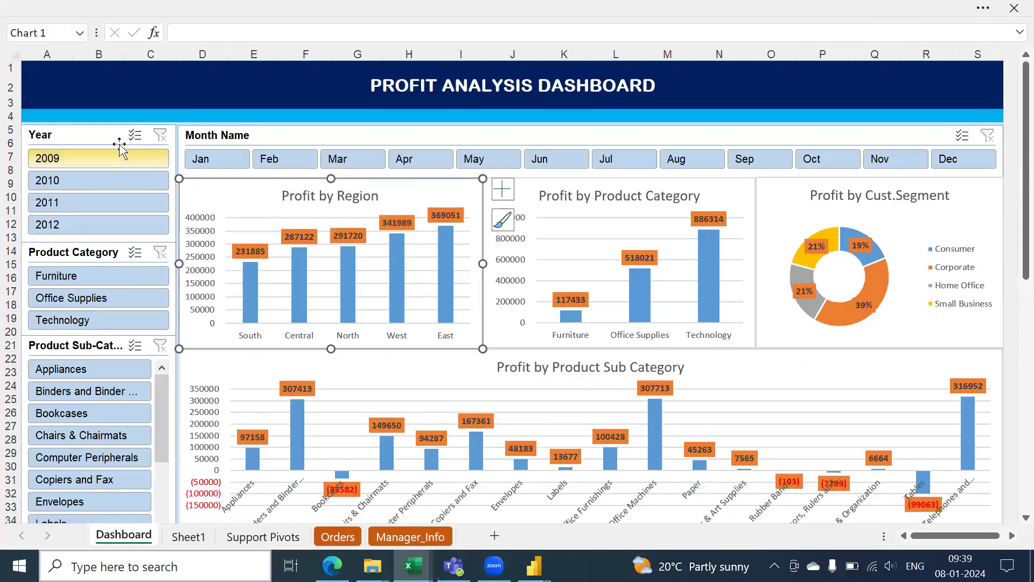